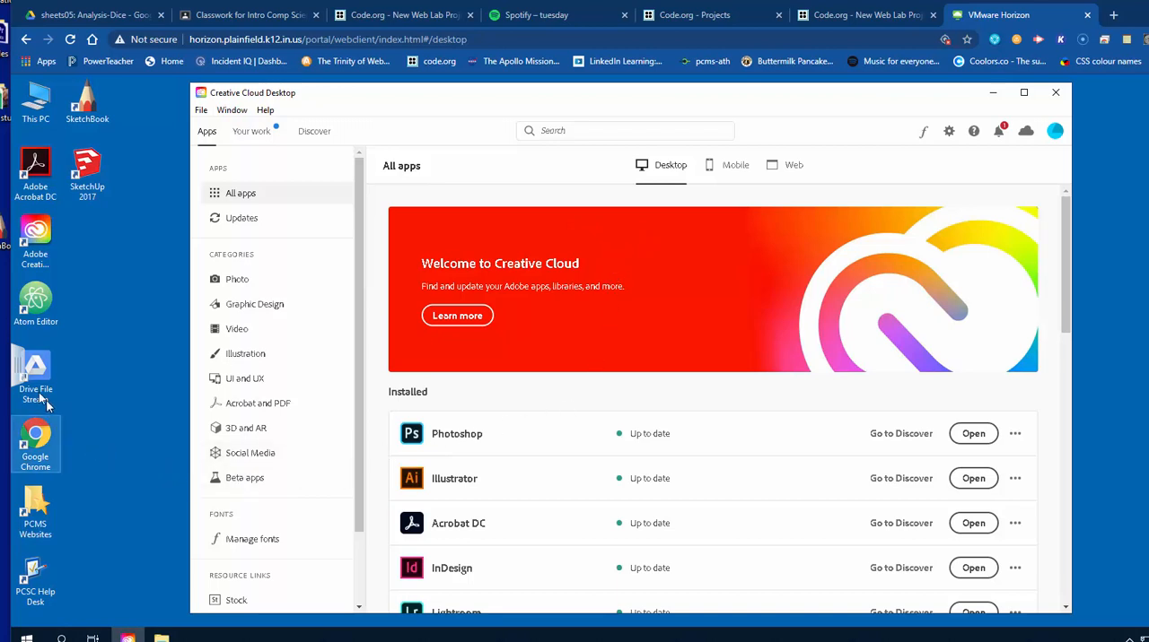
Launch Photoshop from Creative Cloud, signing out the first of the two other activated devices so this device can be used.
left_click_drag(39, 393, 43, 368)
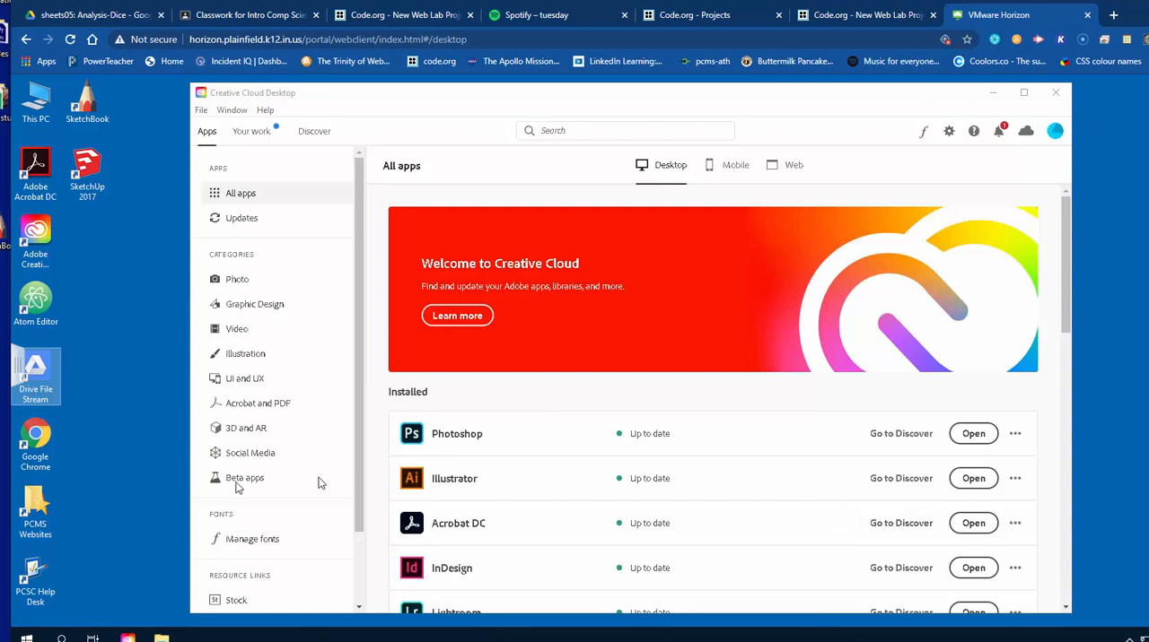
left_click(973, 435)
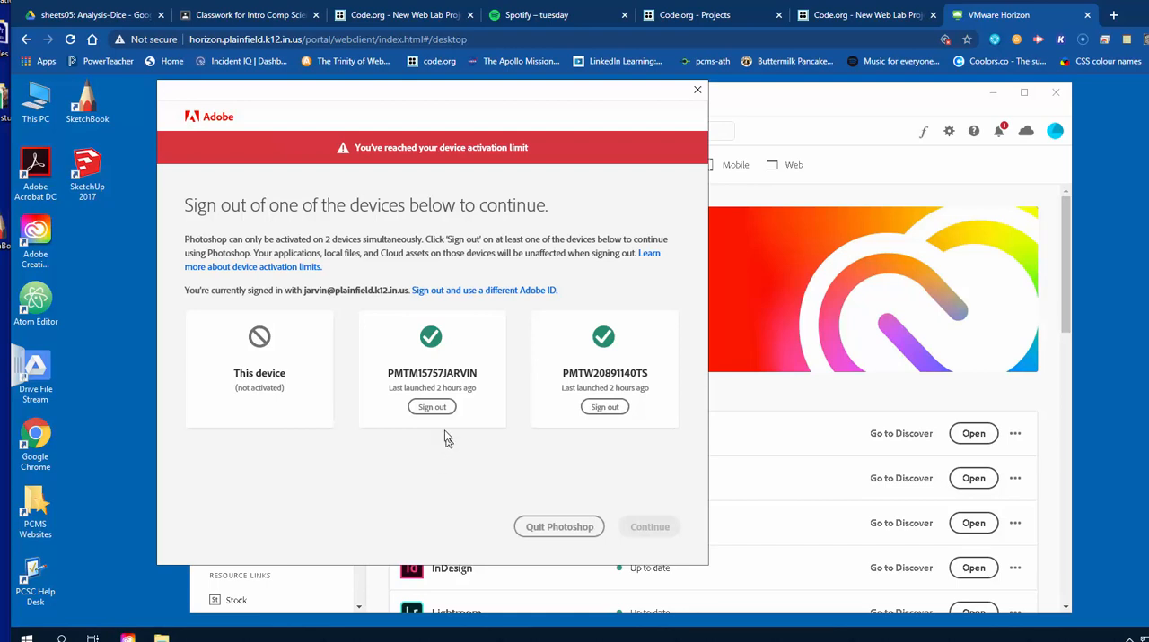
left_click(431, 408)
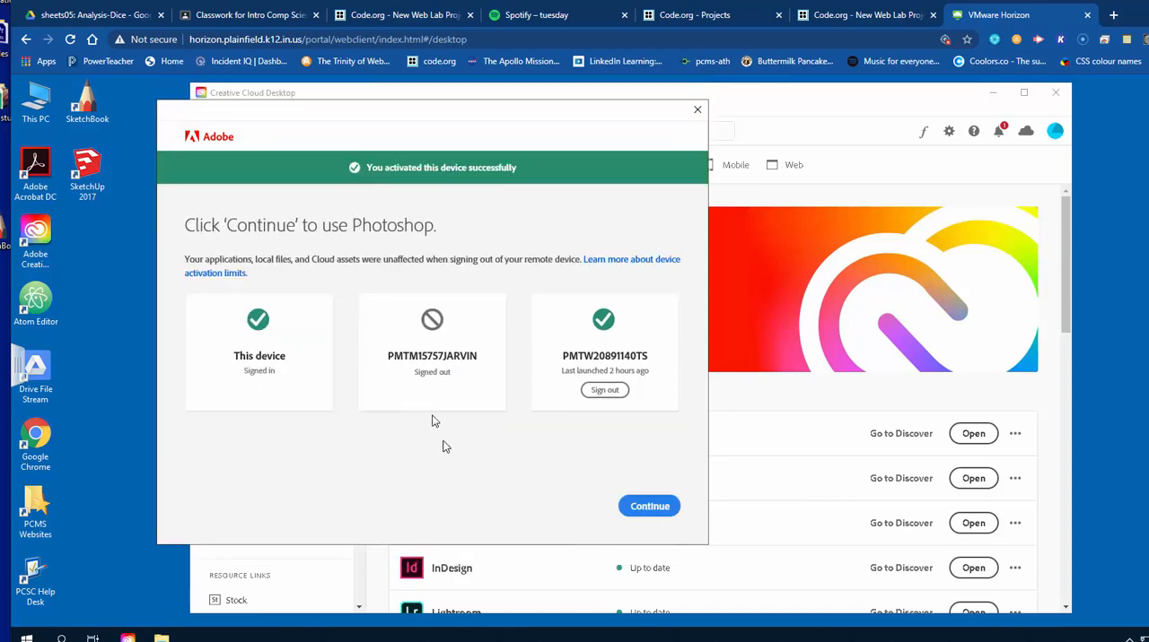
left_click(652, 506)
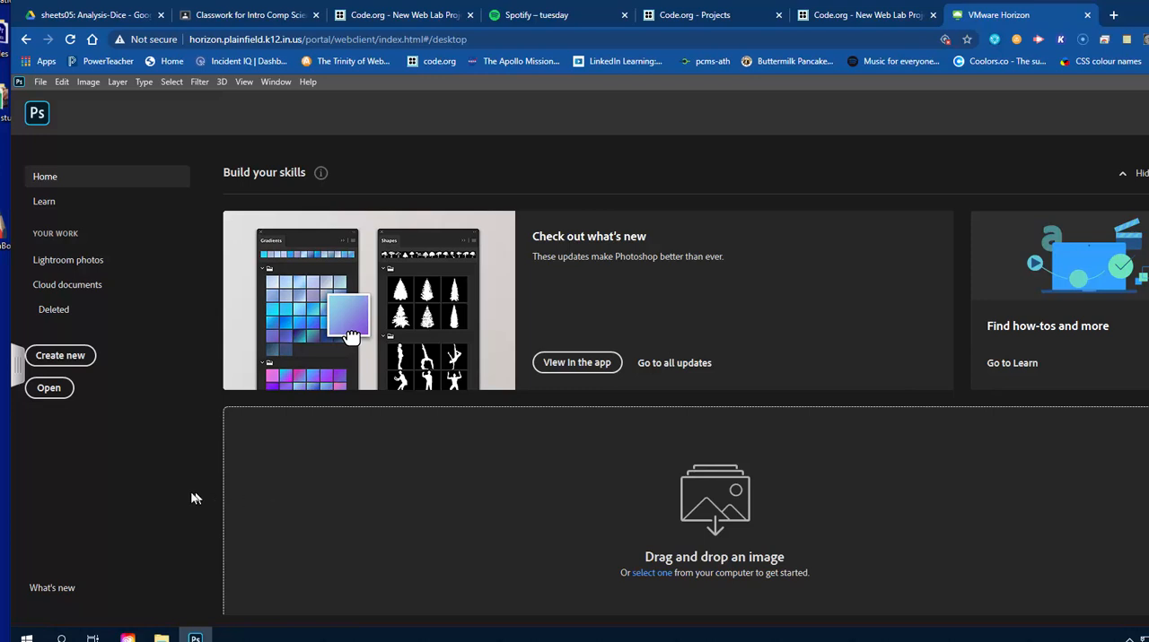
Start opening an image from the computer and browse to My Drive > 0000_classes on Google Drive File Stream (G:).
left_click(49, 389)
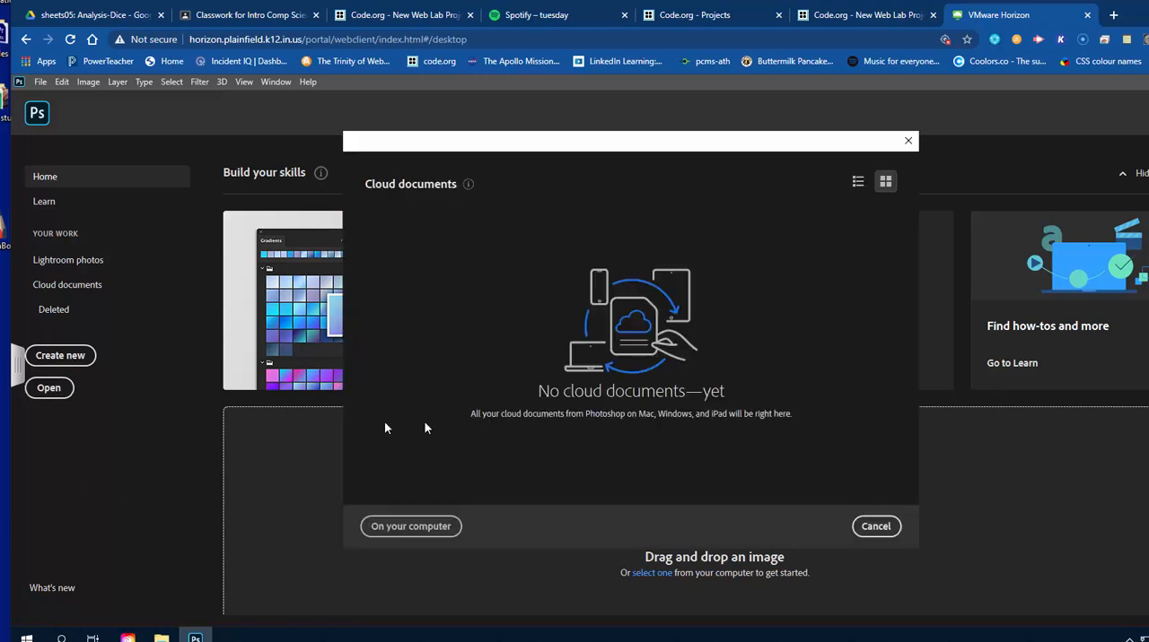
left_click(411, 527)
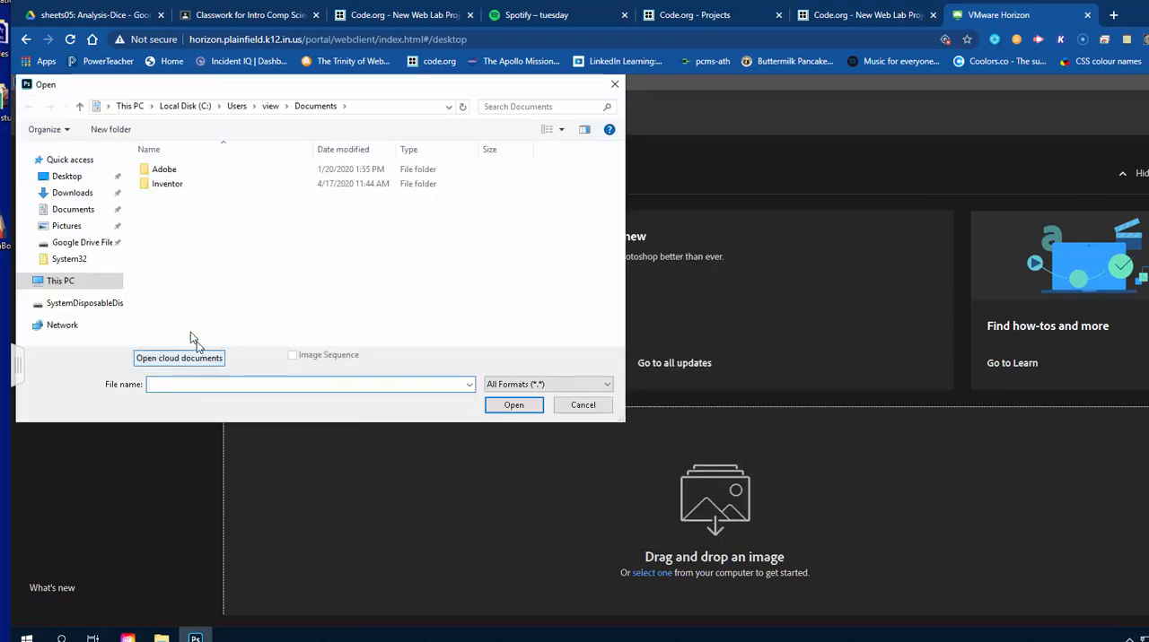
left_click(92, 243)
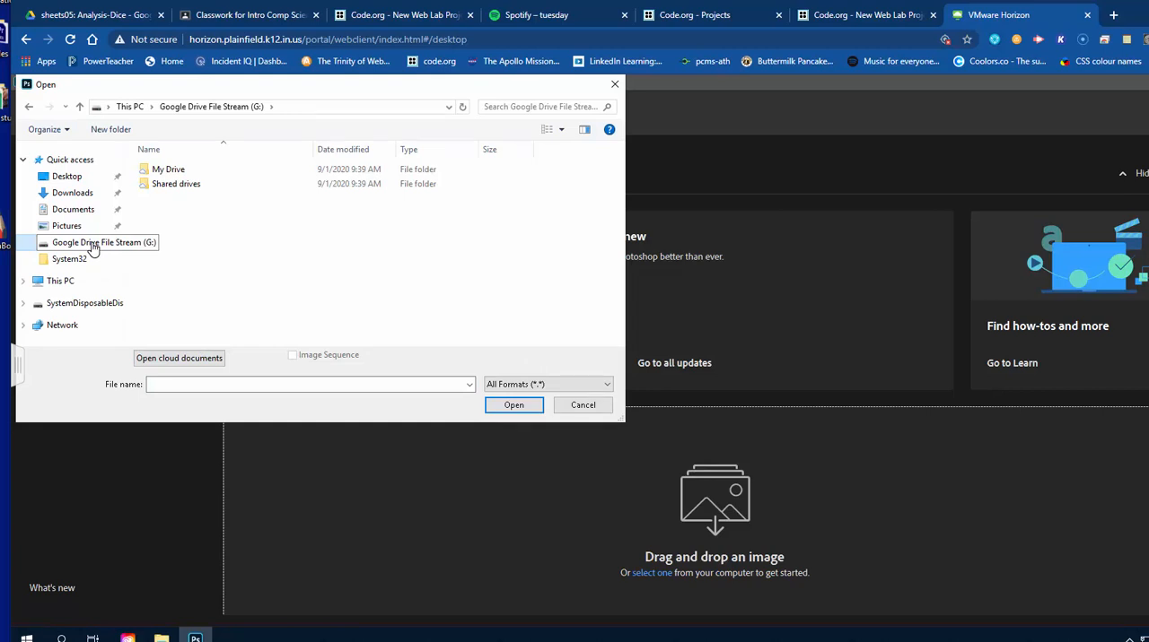
left_click(177, 172)
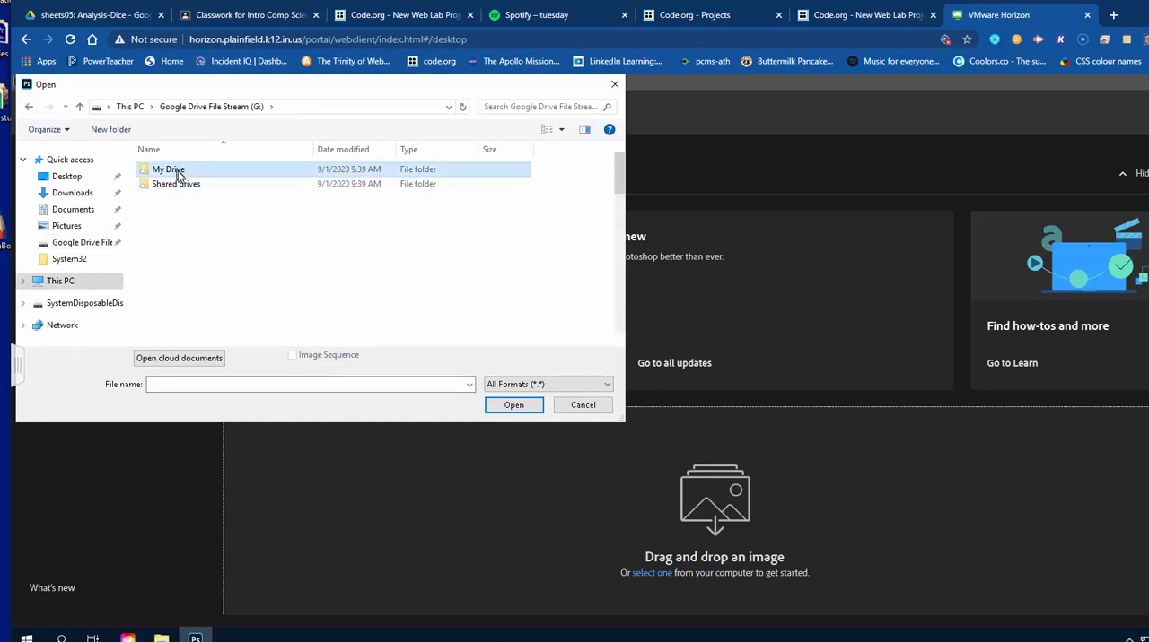
double_click(177, 173)
double_click(191, 213)
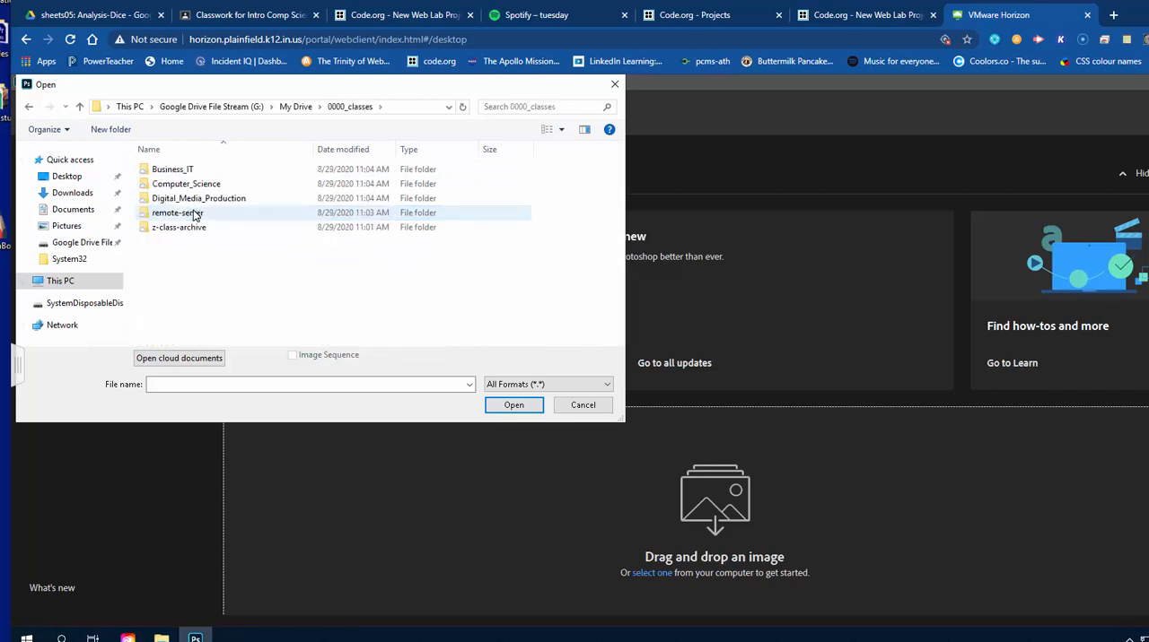
Open the soccer JPG image from Digital_Media_Production > 01-Photoshop > 03-Daily_Assignments > 17-Adjustment_Layers.
double_click(198, 199)
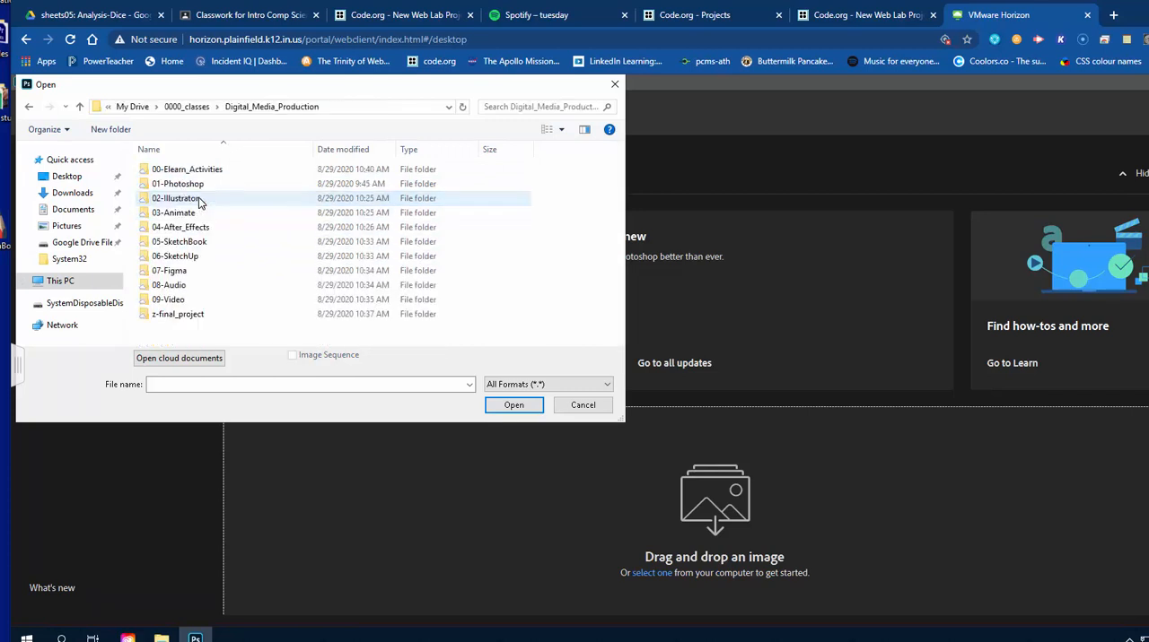
double_click(198, 186)
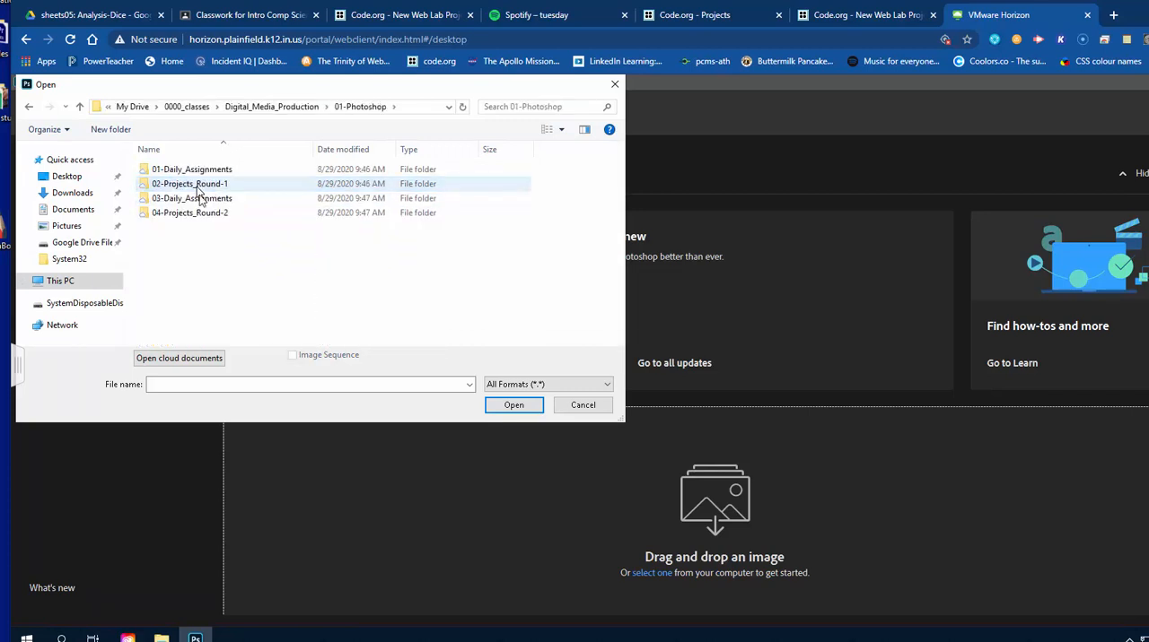
double_click(201, 198)
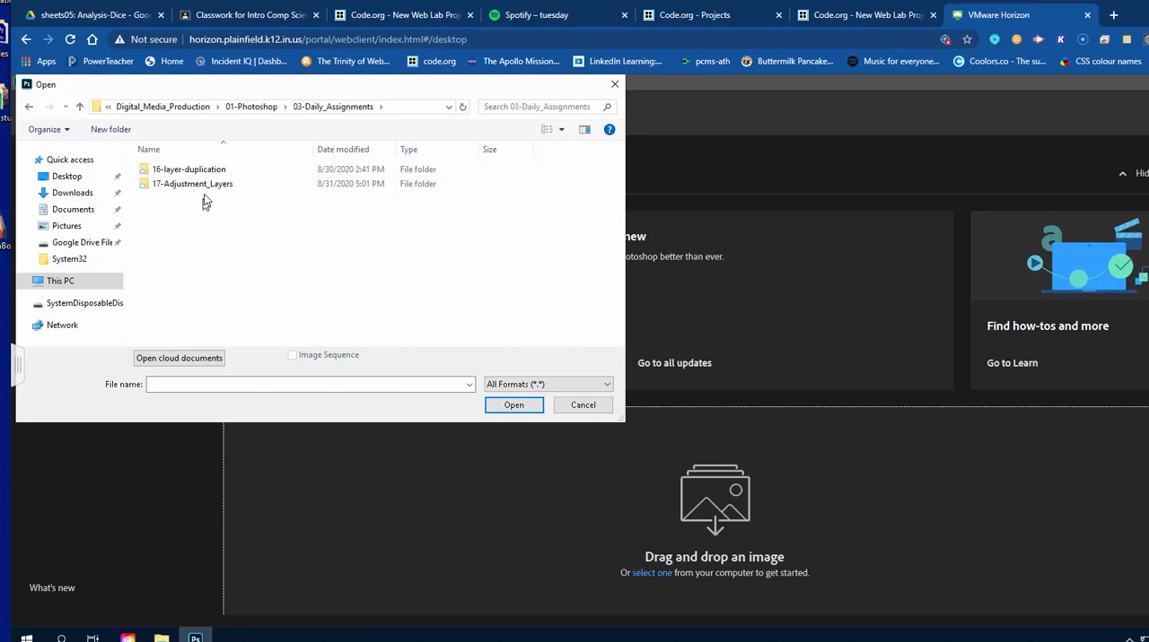
left_click(207, 188)
double_click(207, 187)
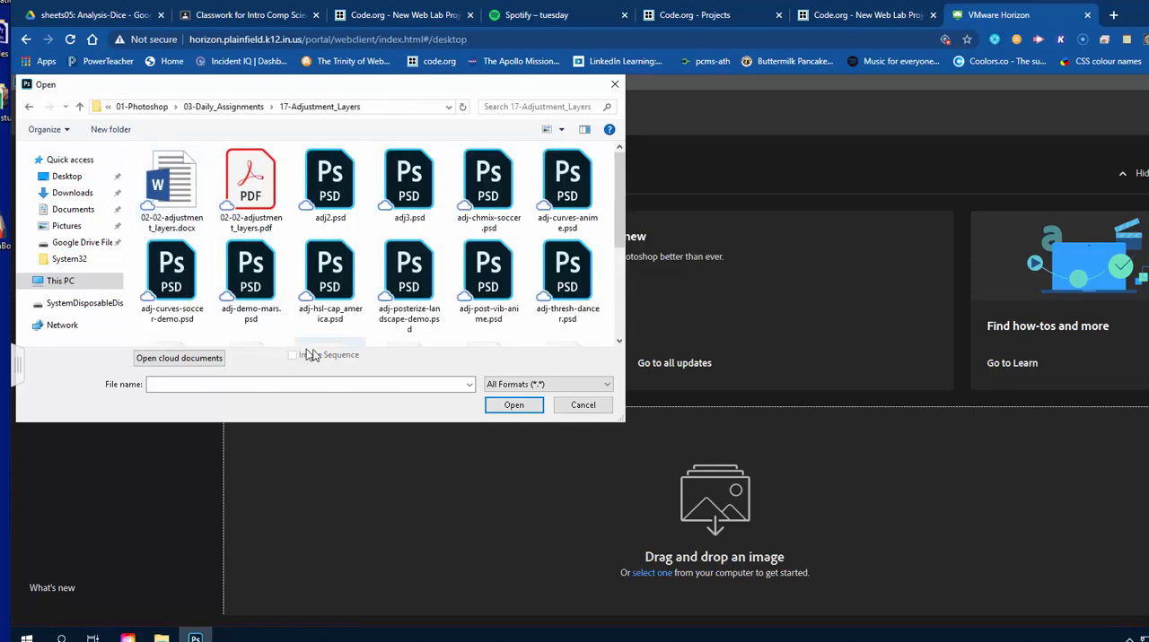
left_click_drag(619, 190, 617, 299)
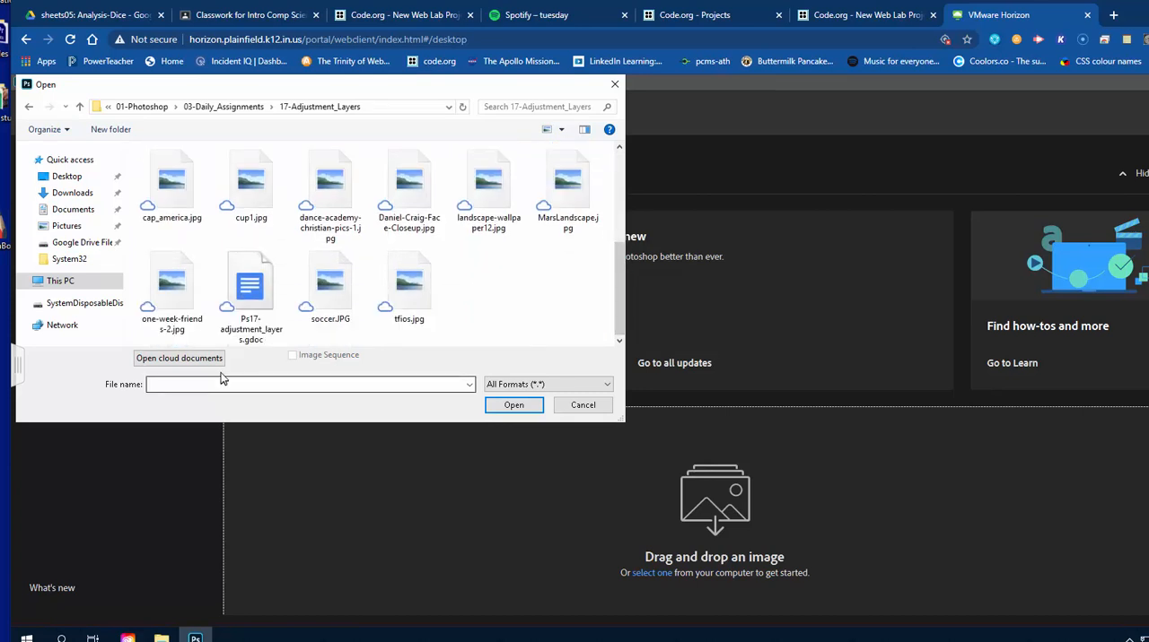
double_click(329, 289)
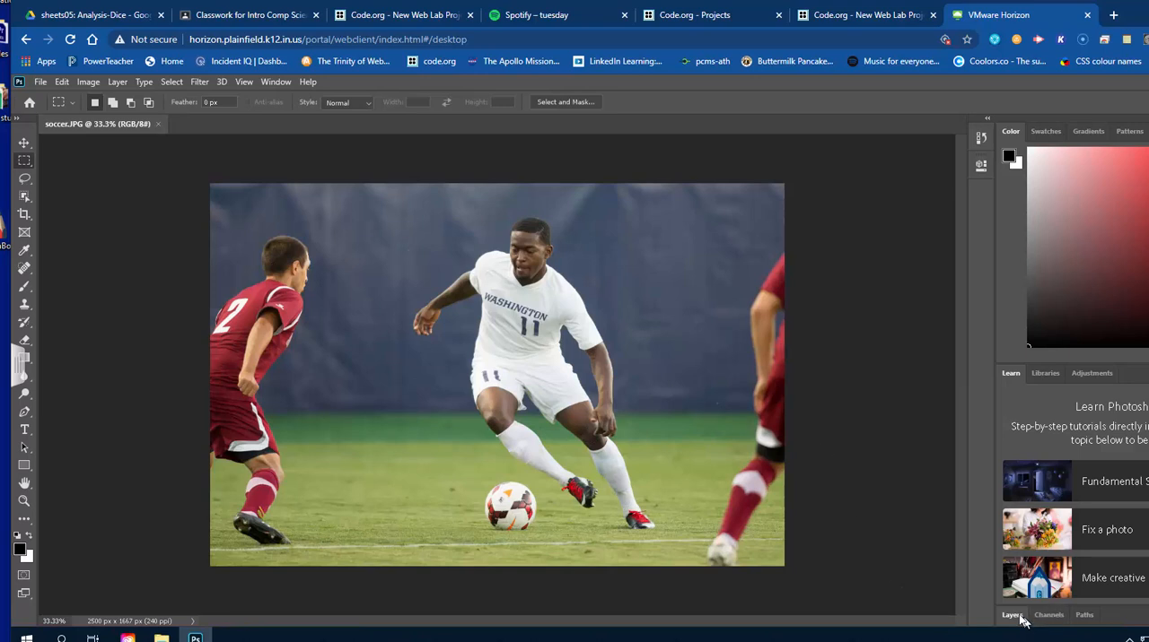
Dock the Layers panel in its own column beside the canvas and add a Curves adjustment layer with default settings.
left_click_drag(1014, 617, 960, 328)
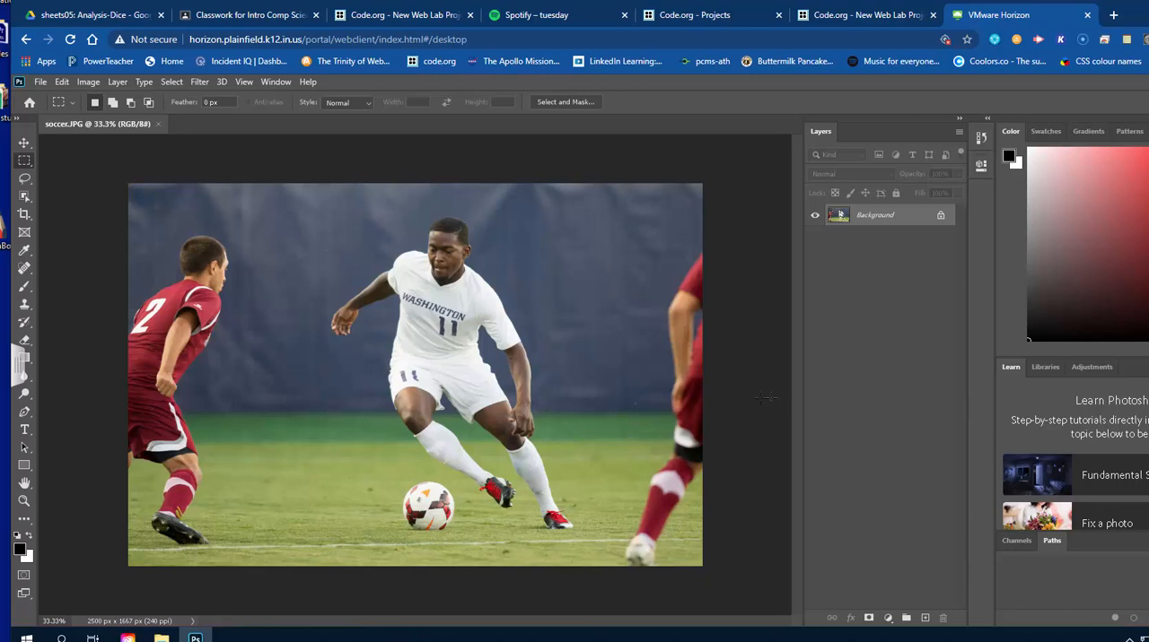
left_click(117, 81)
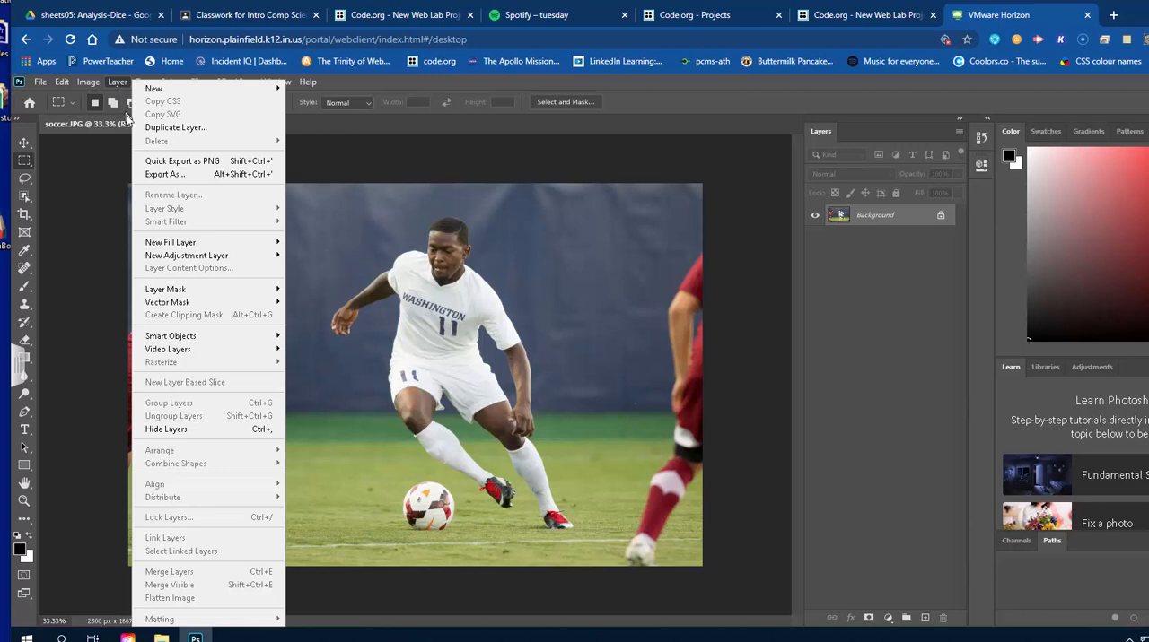
mouse_move(259, 259)
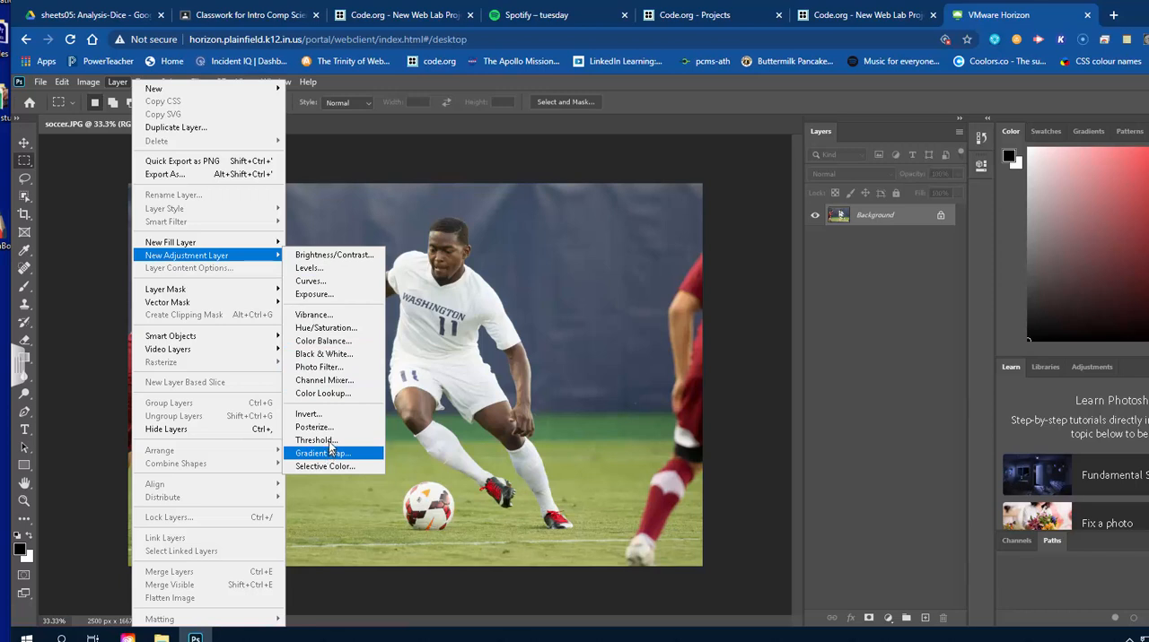
left_click(325, 285)
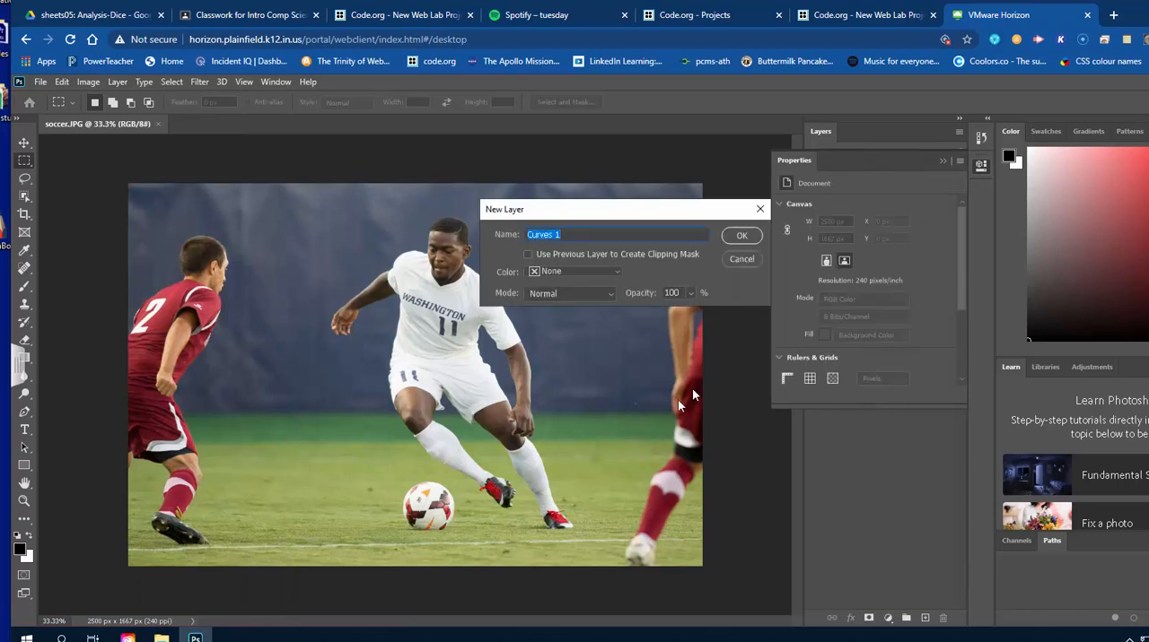
left_click(739, 237)
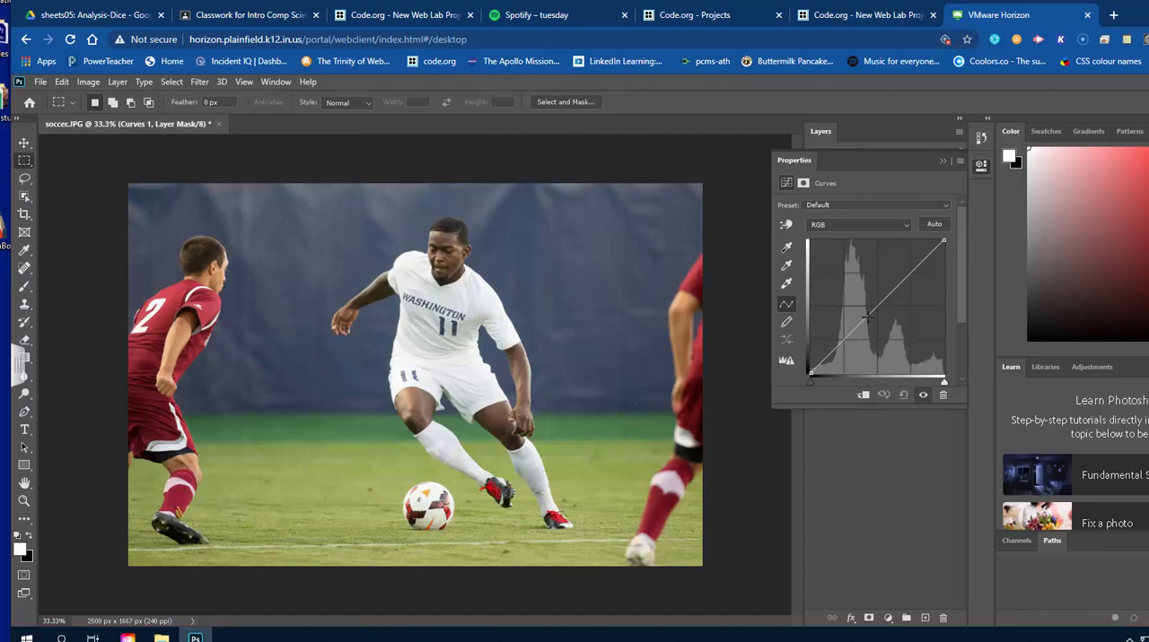
Add a midtone point to the RGB curve and test it above and below the diagonal, leaving it raised to strongly brighten the image.
left_click(866, 317)
left_click_drag(867, 318, 854, 300)
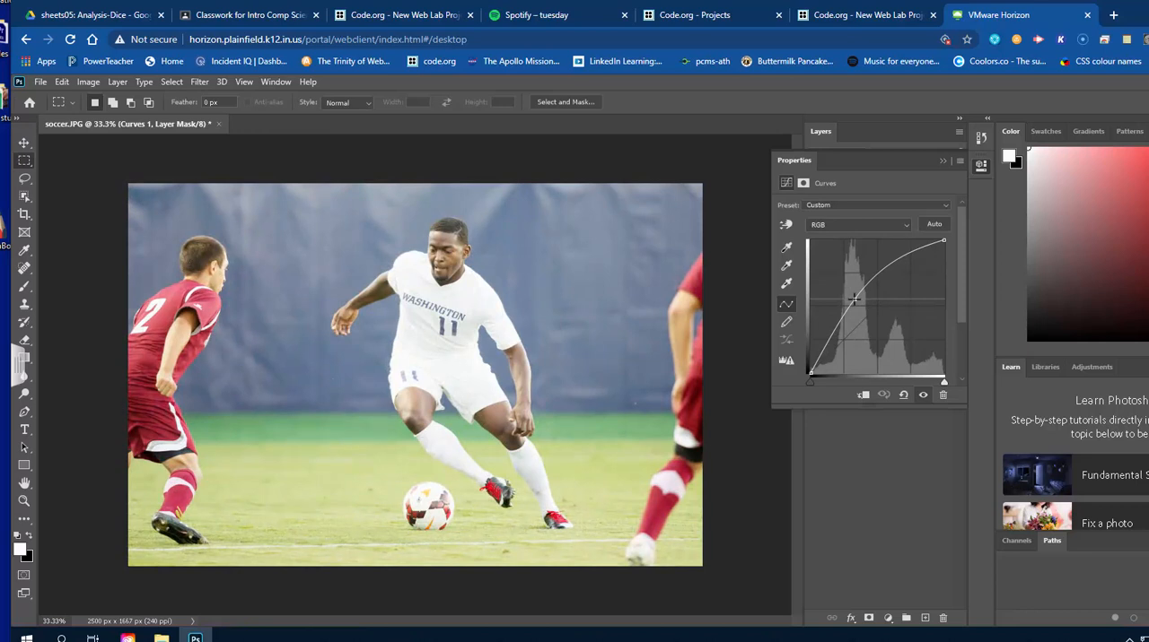
left_click_drag(854, 300, 876, 329)
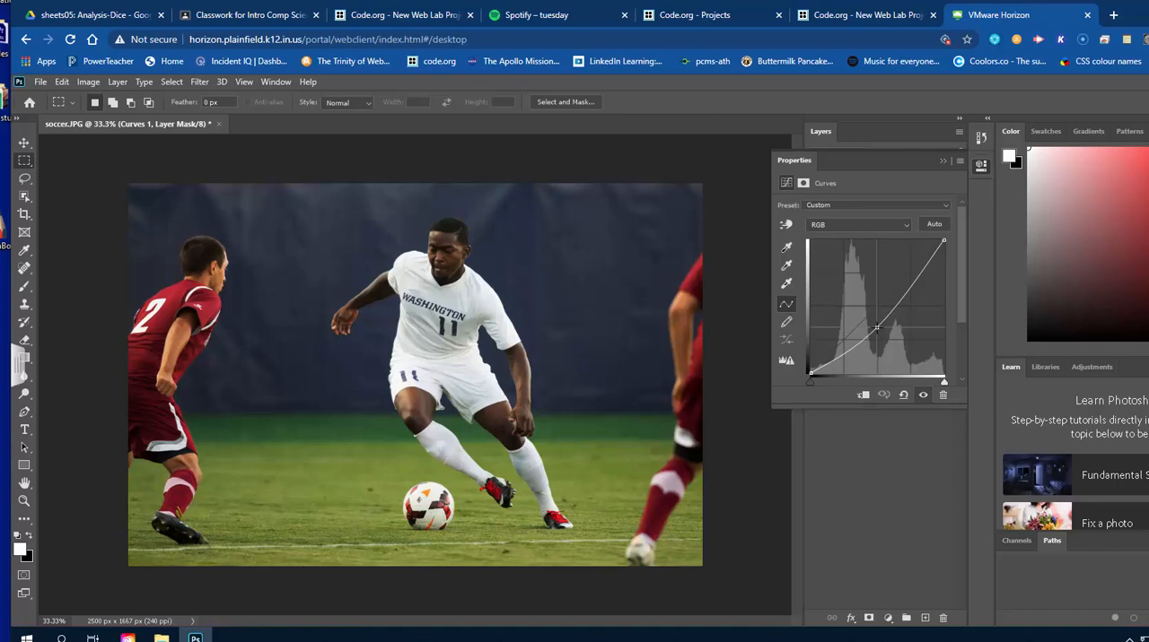
mouse_move(876, 328)
left_mouse_down()
mouse_move(859, 307)
mouse_move(876, 328)
left_mouse_up()
left_click_drag(876, 327, 877, 328)
left_click_drag(876, 328, 850, 277)
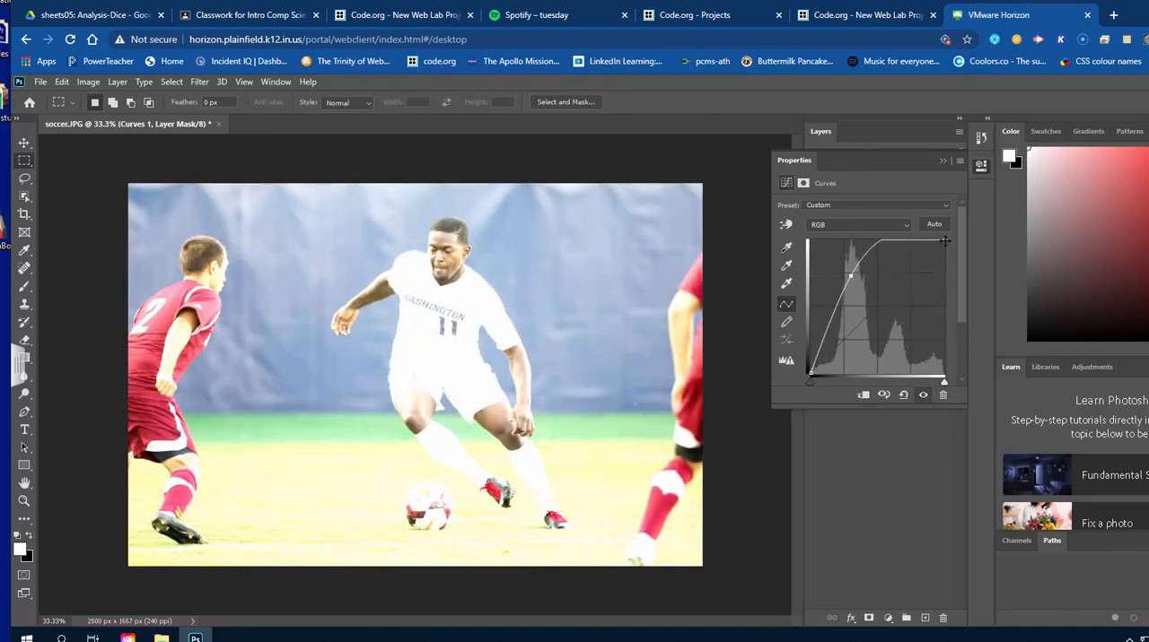
Reshape the RGB curve into an arch by lowering the highlight endpoint to the baseline and keeping the midtone point high, and collapse the curve settings.
left_click_drag(944, 240, 913, 379)
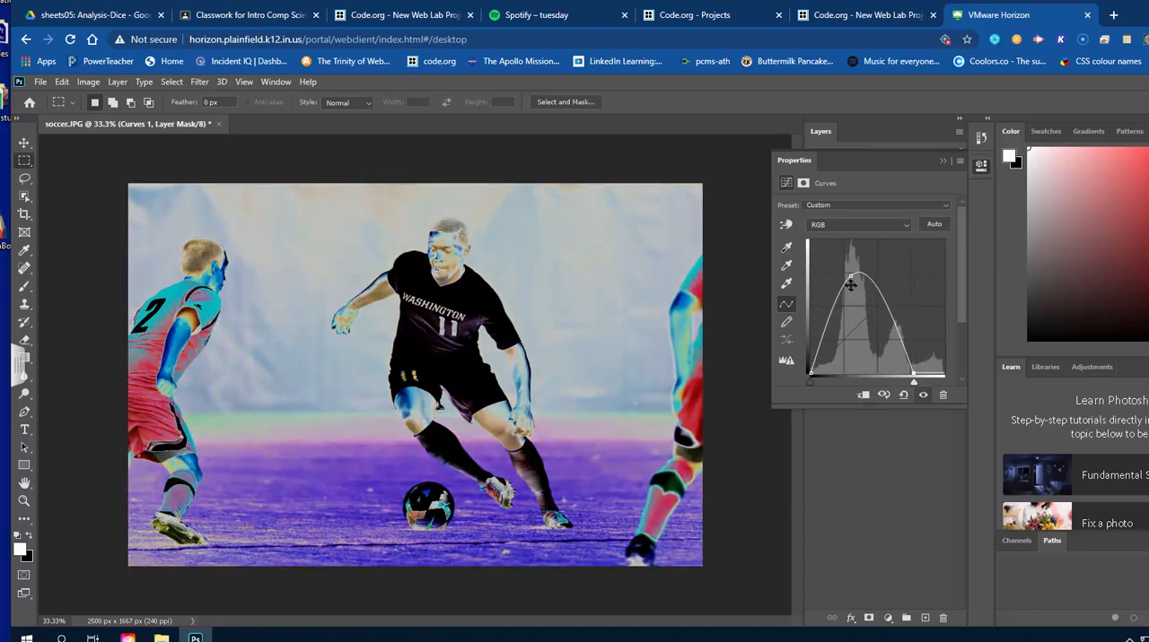
mouse_move(849, 275)
left_mouse_down()
mouse_move(861, 311)
mouse_move(852, 256)
left_mouse_up()
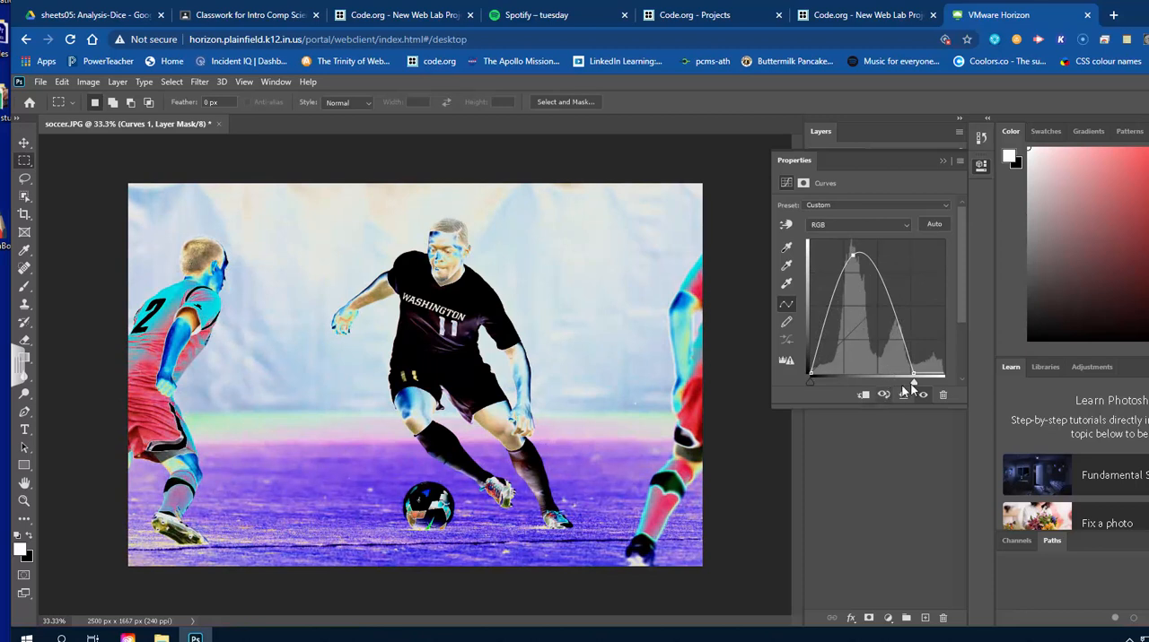
mouse_move(912, 375)
left_mouse_down()
mouse_move(941, 378)
mouse_move(913, 381)
left_mouse_up()
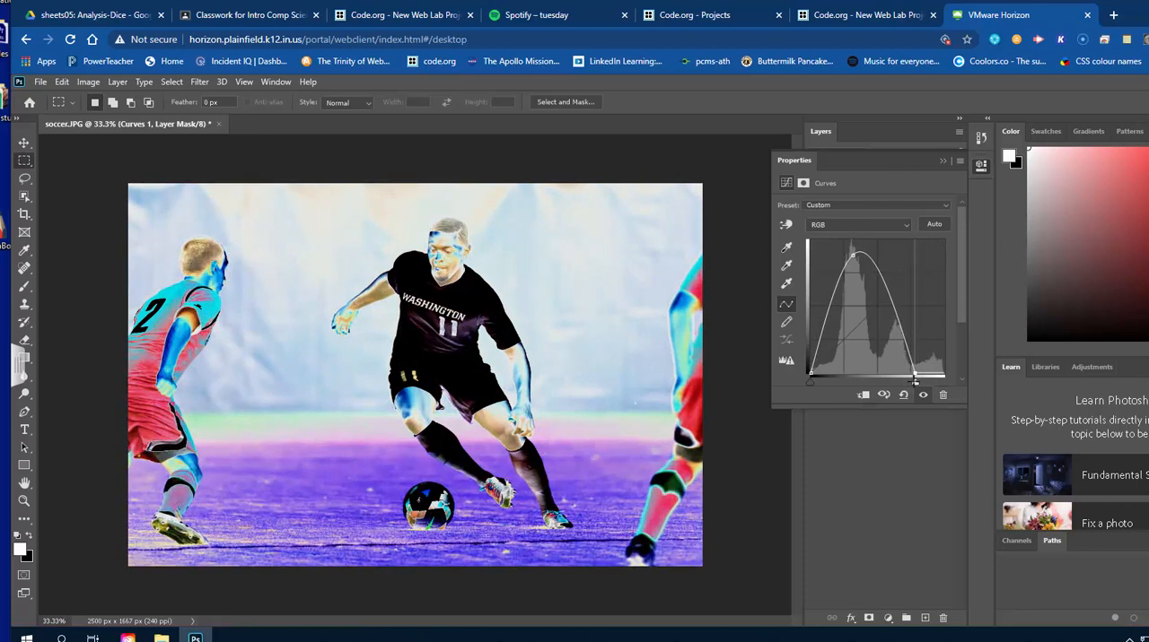
left_click_drag(913, 381, 947, 242)
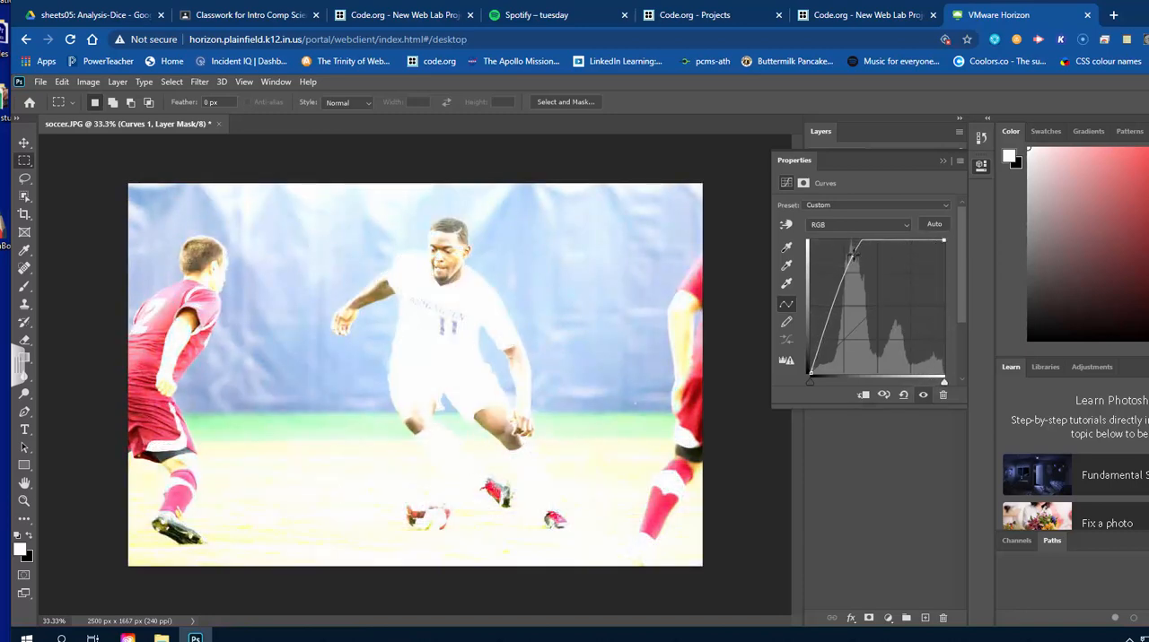
mouse_move(853, 255)
left_mouse_down()
mouse_move(876, 296)
mouse_move(857, 265)
left_mouse_up()
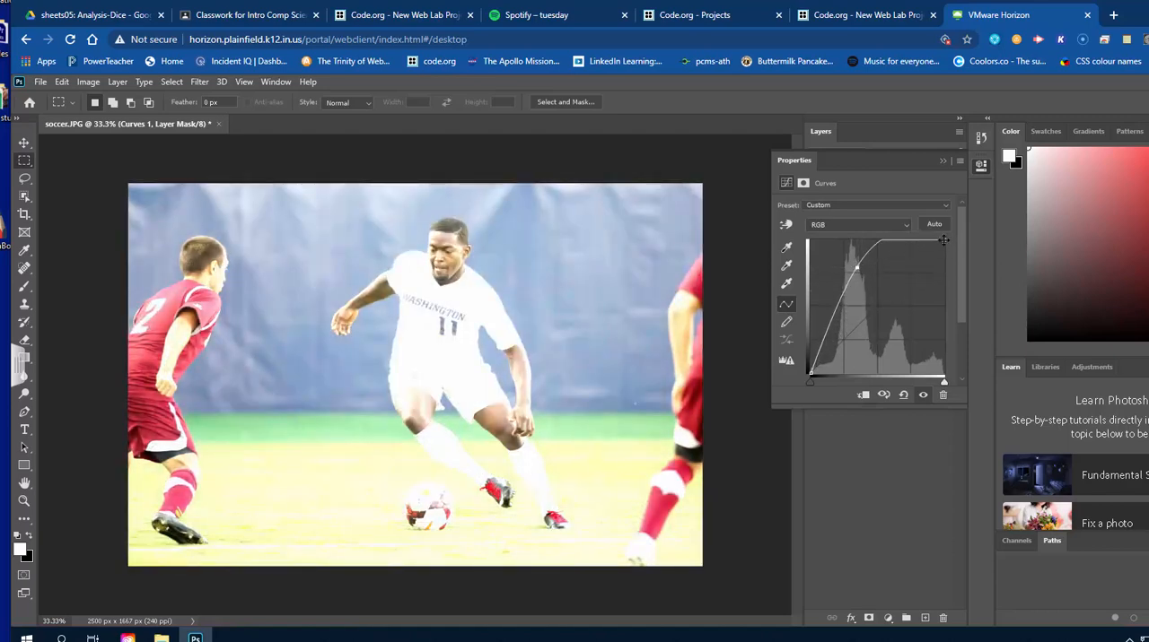
left_click_drag(943, 239, 928, 381)
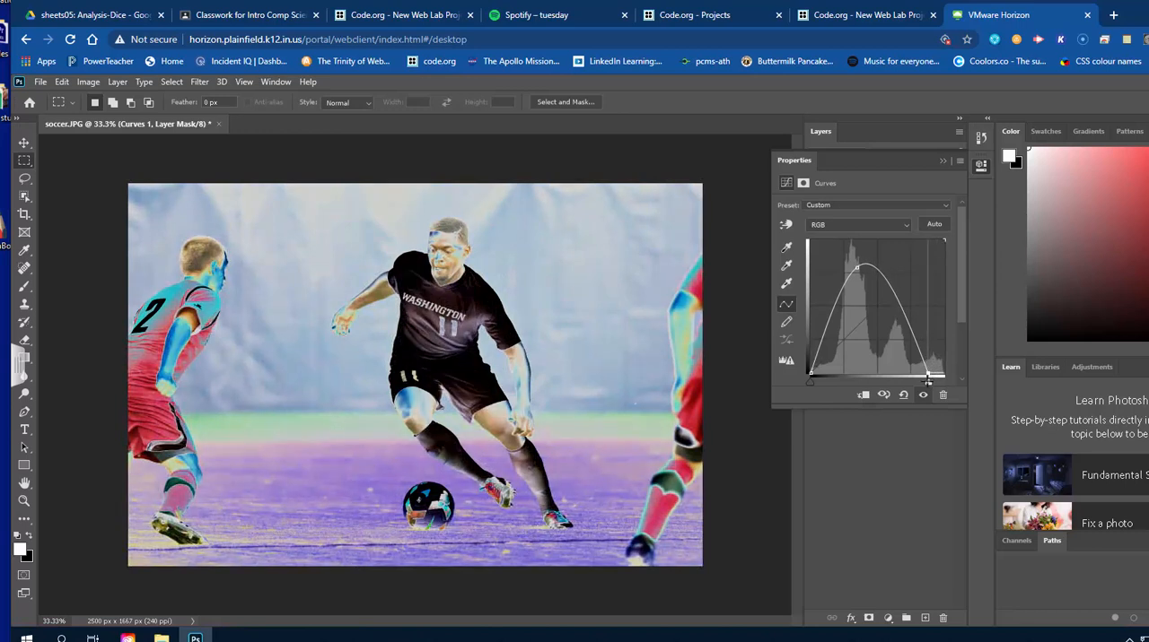
left_click(980, 167)
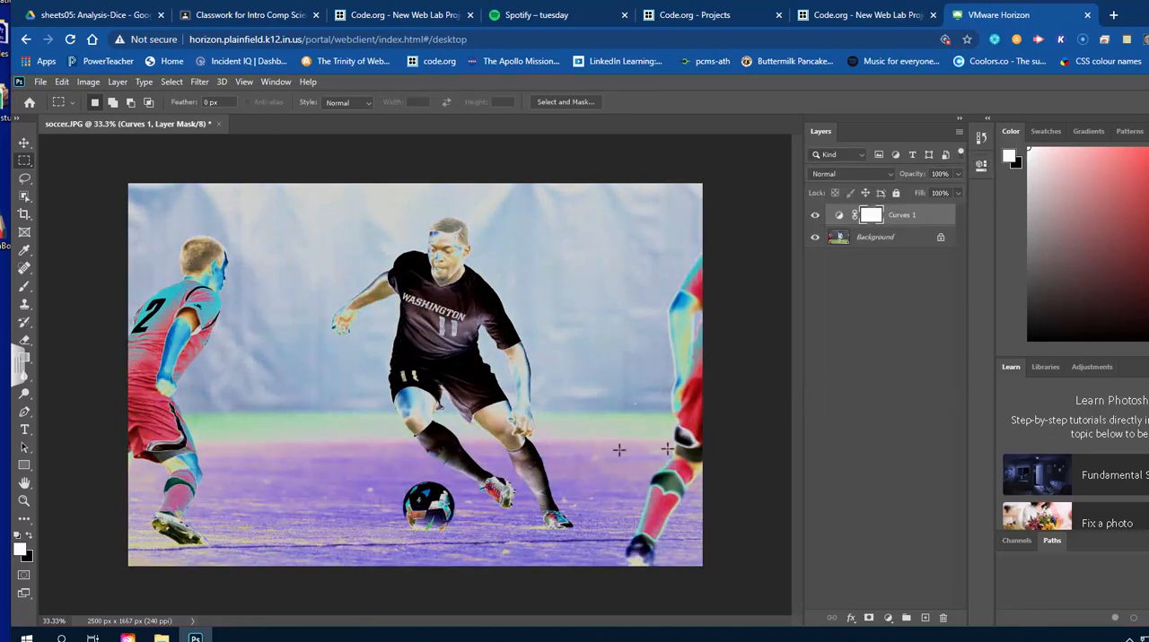
Save the soccer image on the computer as the Photoshop file "ps adj 1" in My Drive of Google Drive File Stream, with Maximize Compatibility on.
left_click(40, 83)
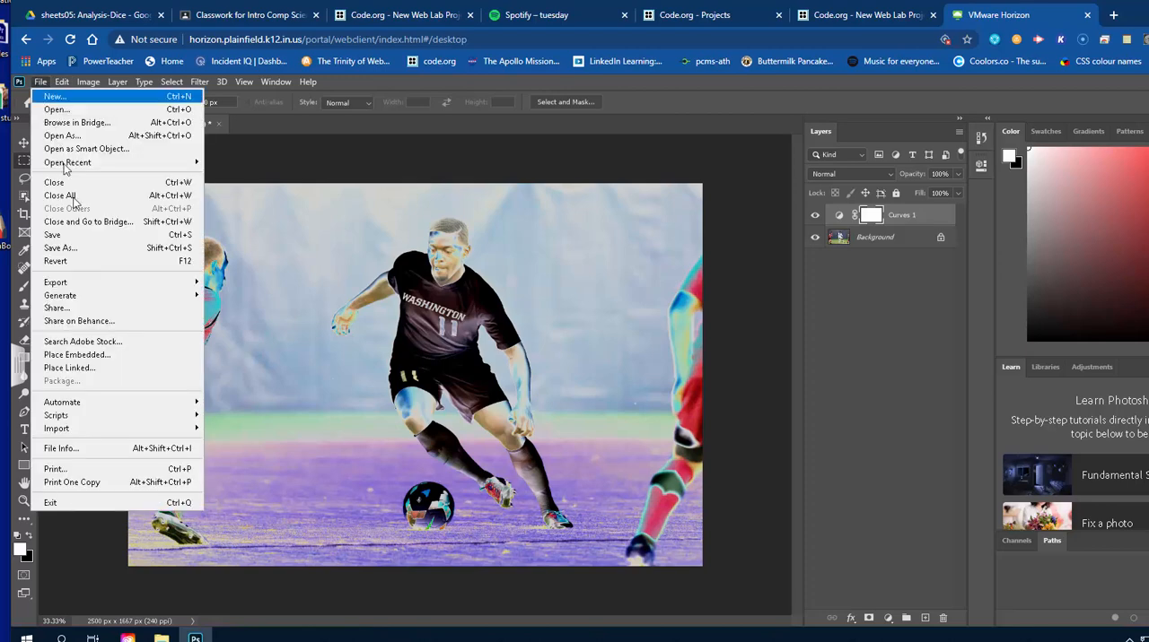
left_click(109, 251)
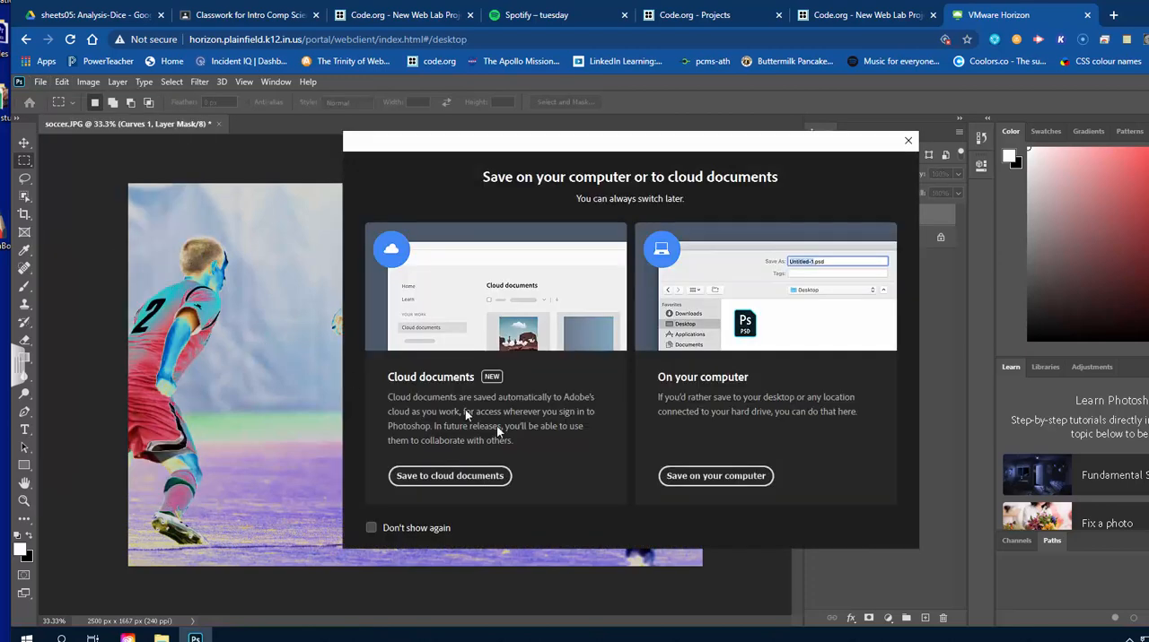
left_click(673, 482)
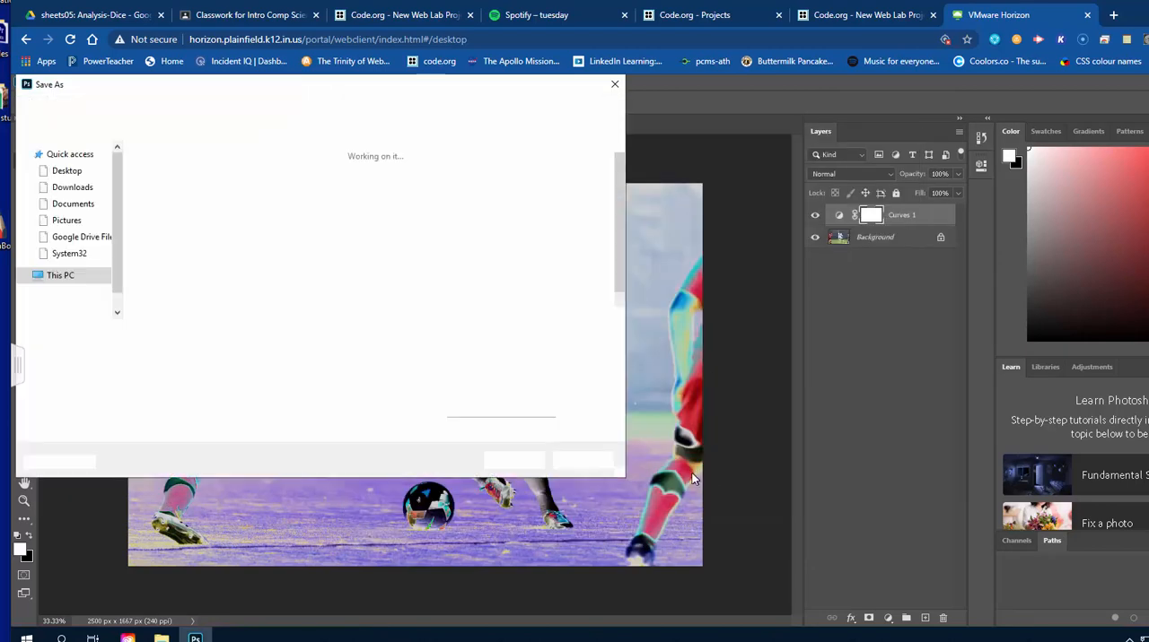
left_click_drag(313, 88, 432, 133)
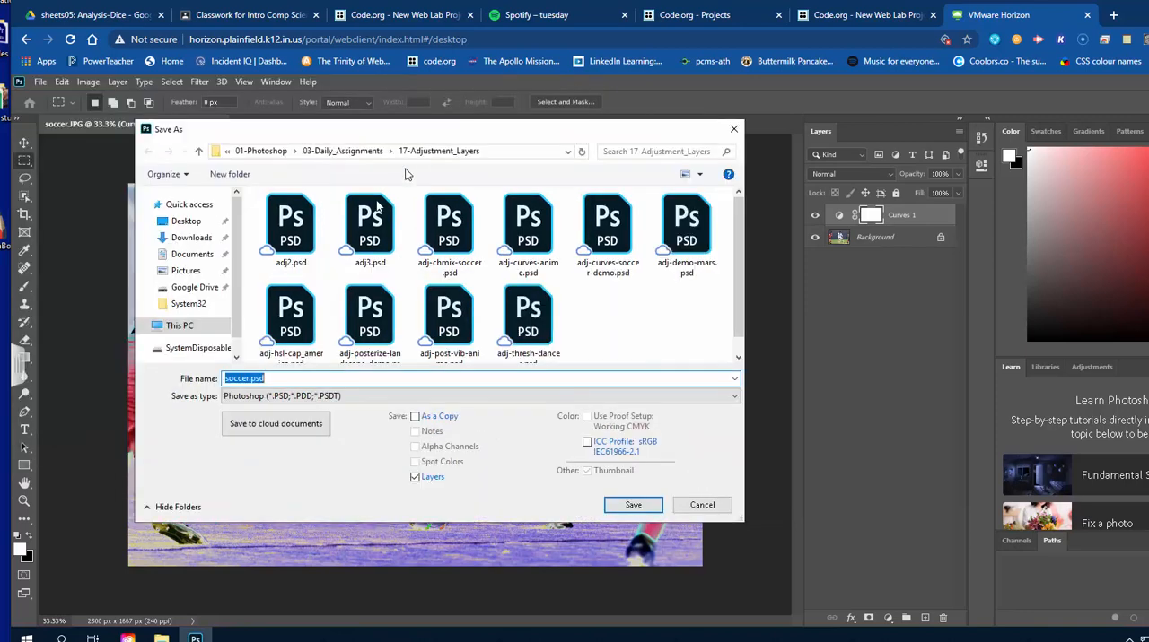
left_click(207, 290)
double_click(274, 214)
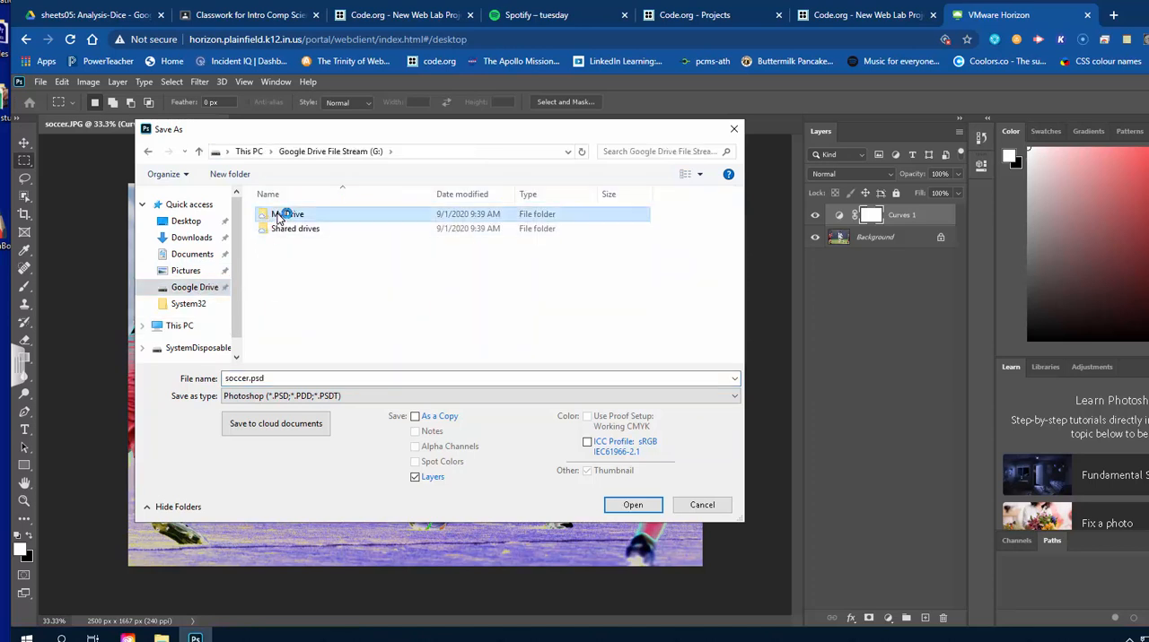
double_click(269, 378)
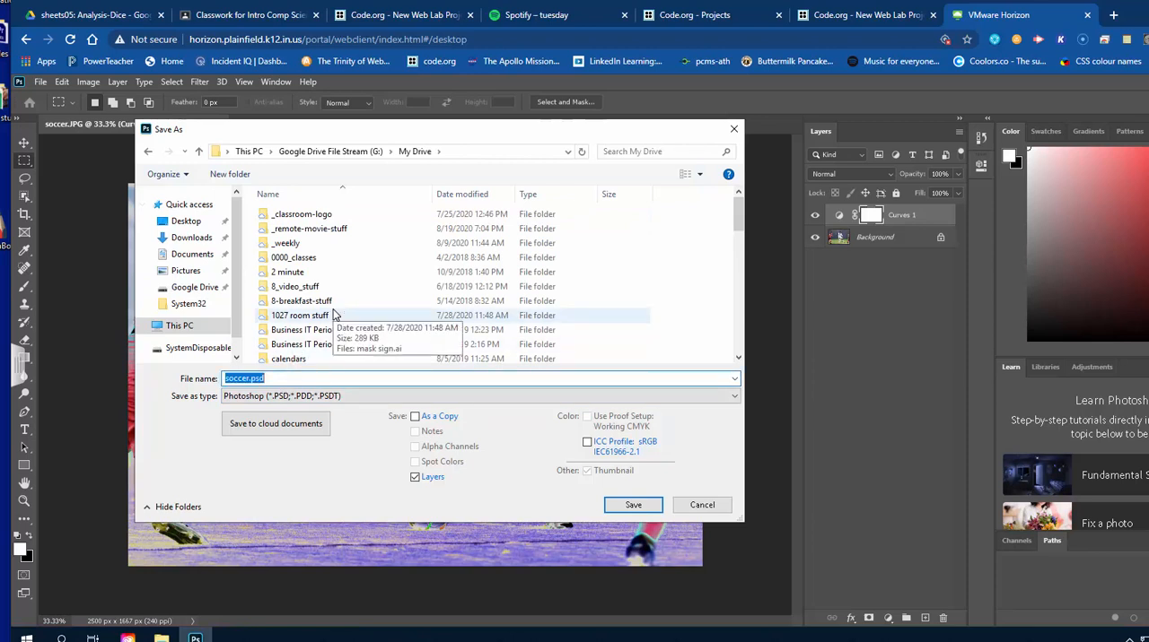
type("ps adj 1")
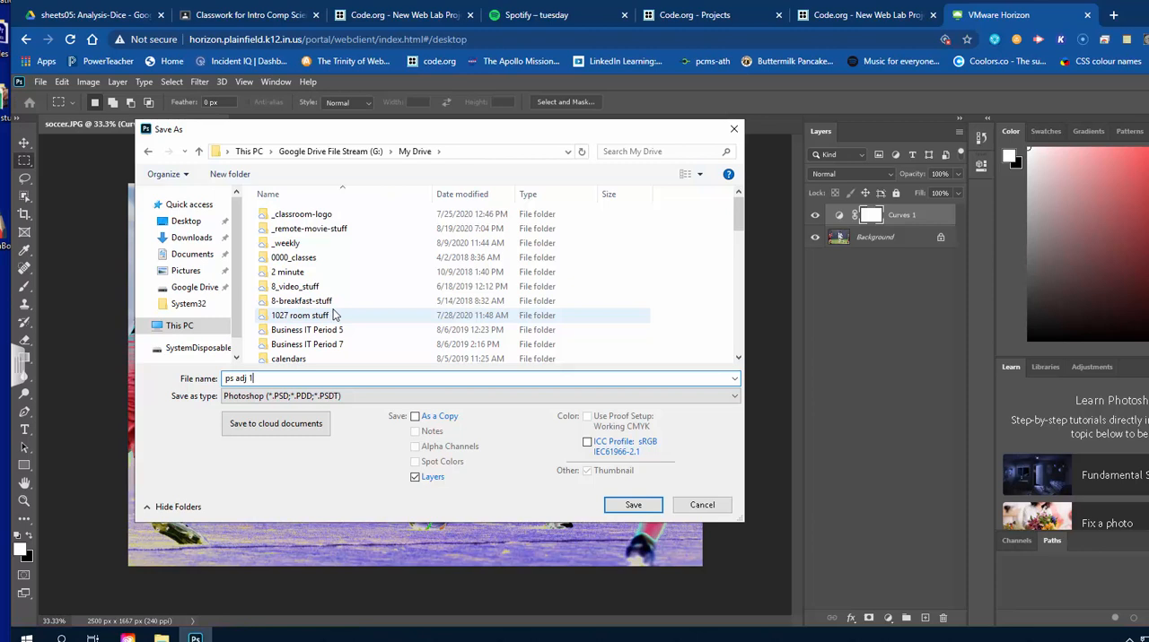
key("Return")
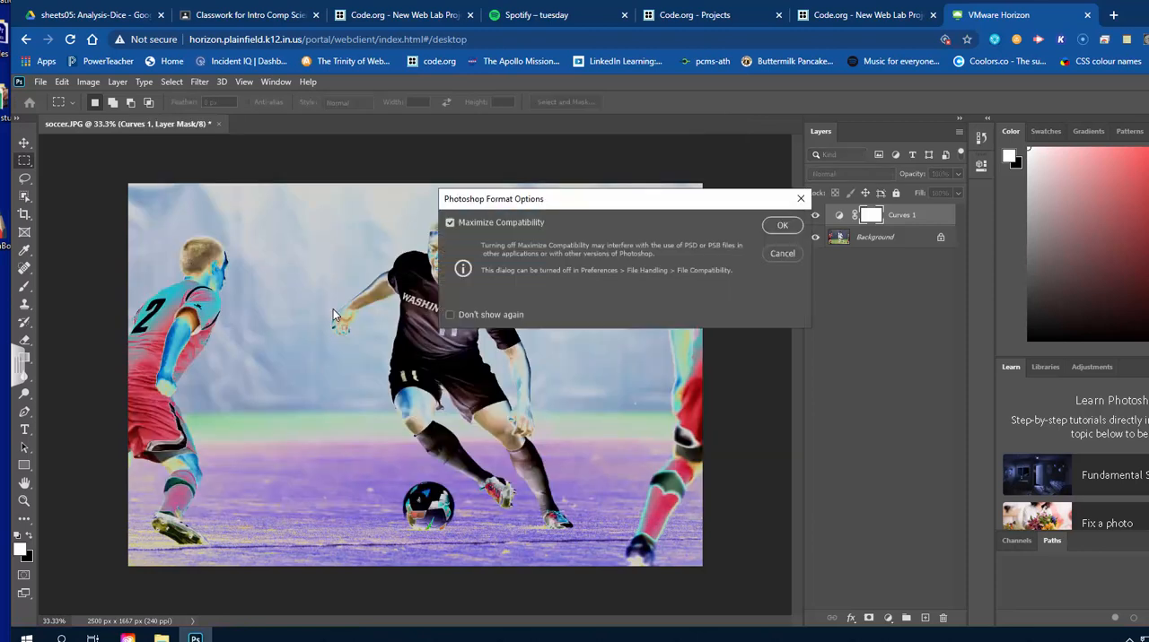
left_click(777, 226)
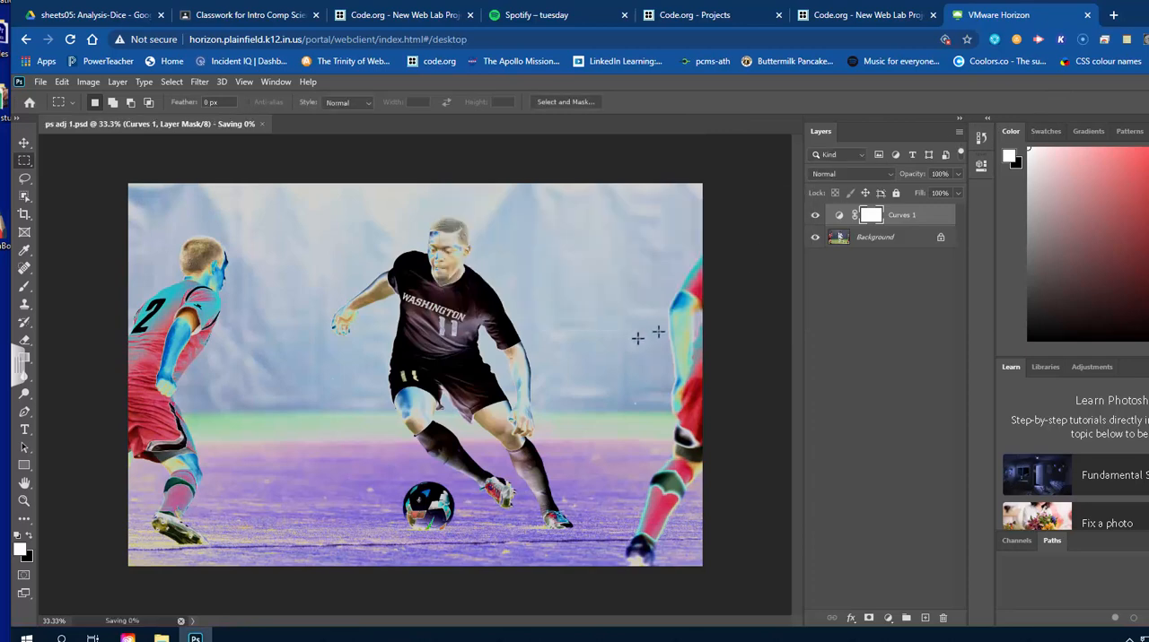
Open cap_america.jpg from My Drive > 0000_classes > Digital_Media_Production > 01-Photoshop > 03-Daily_Assignments > 17-Adjustment_Layers.
left_click(41, 81)
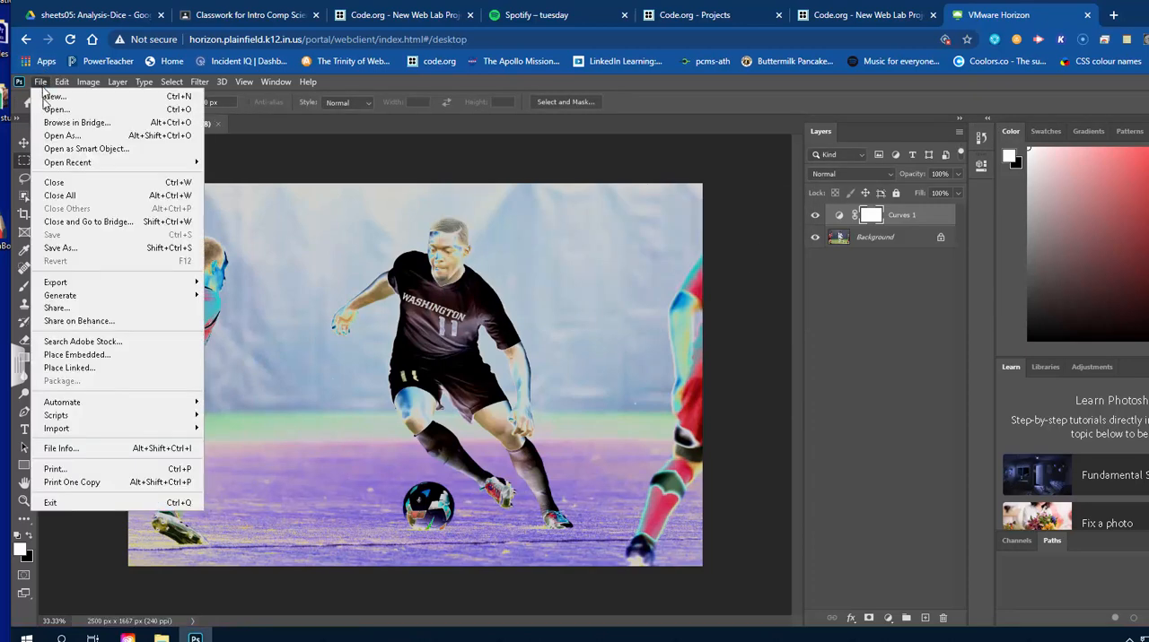
left_click(55, 113)
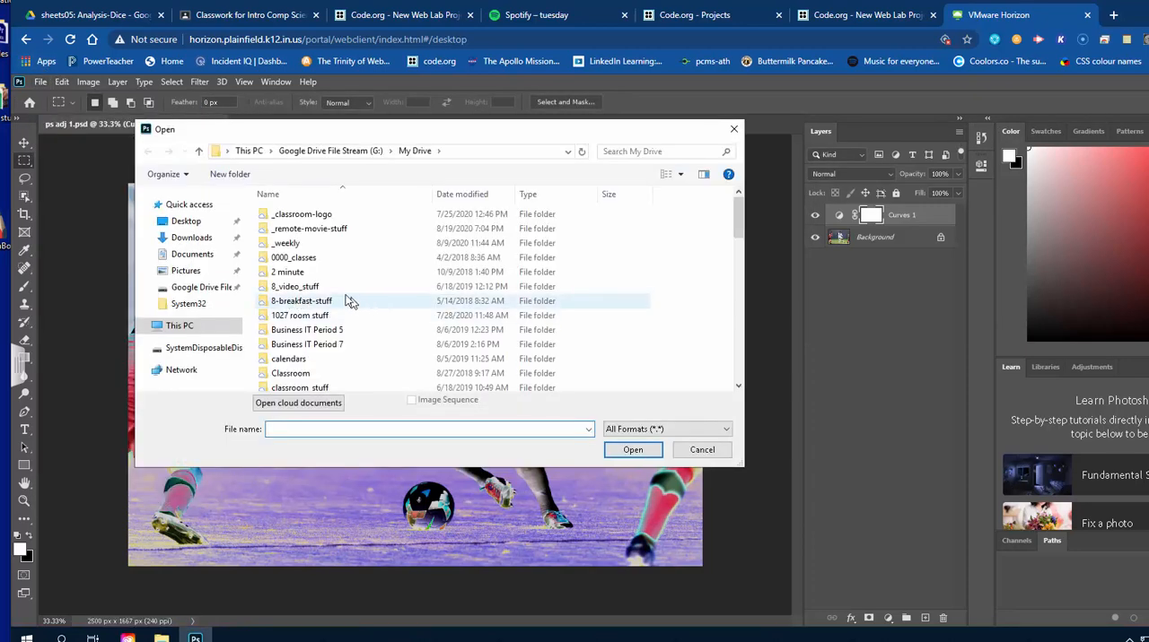
left_click(305, 258)
double_click(305, 260)
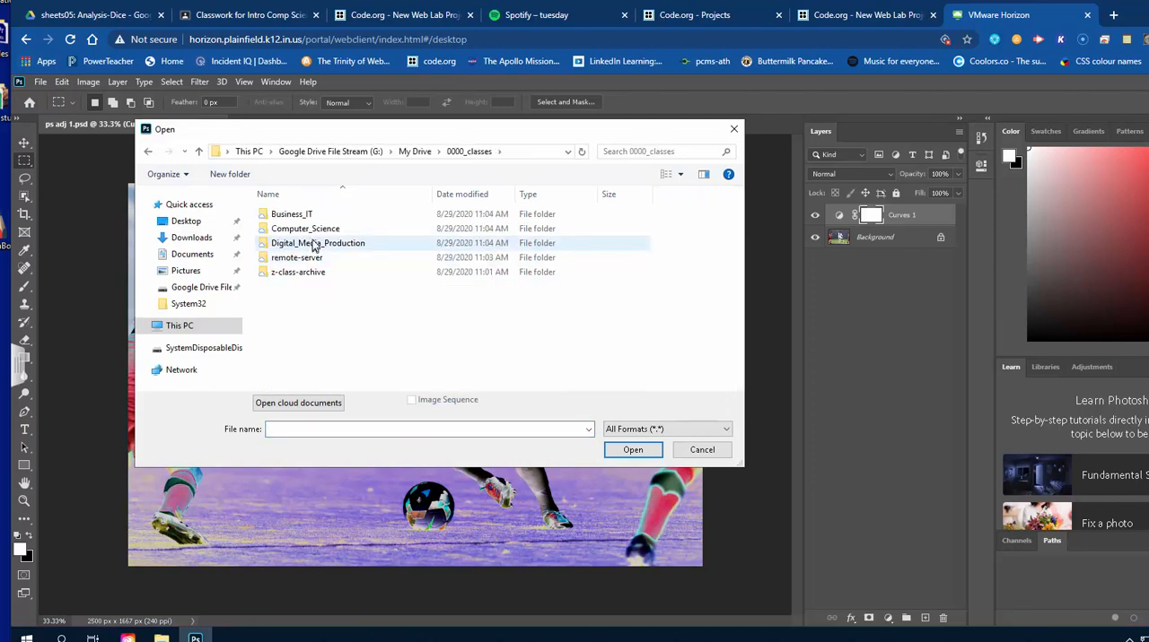
left_click(312, 247)
double_click(312, 247)
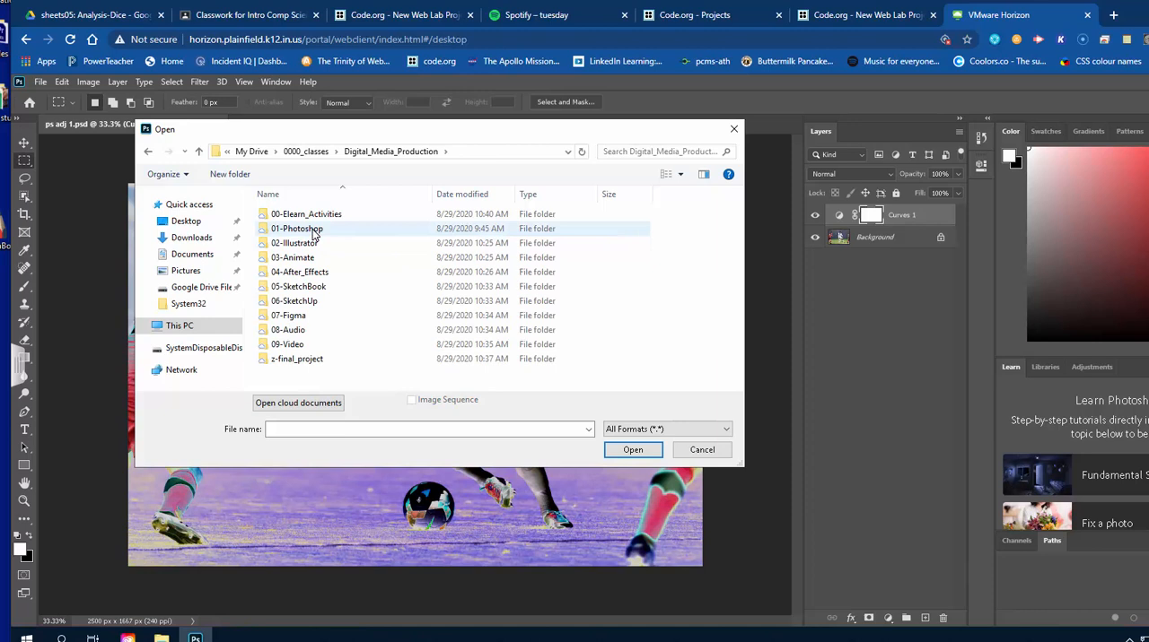
double_click(314, 231)
double_click(316, 244)
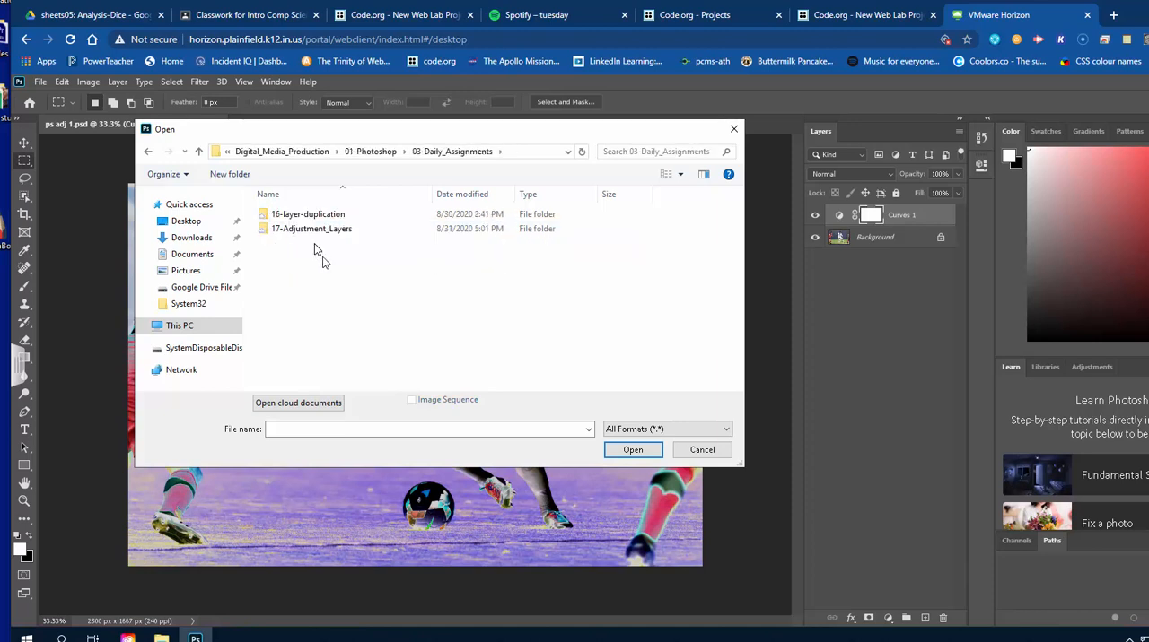
double_click(319, 230)
scroll(500, 384, "down", 1)
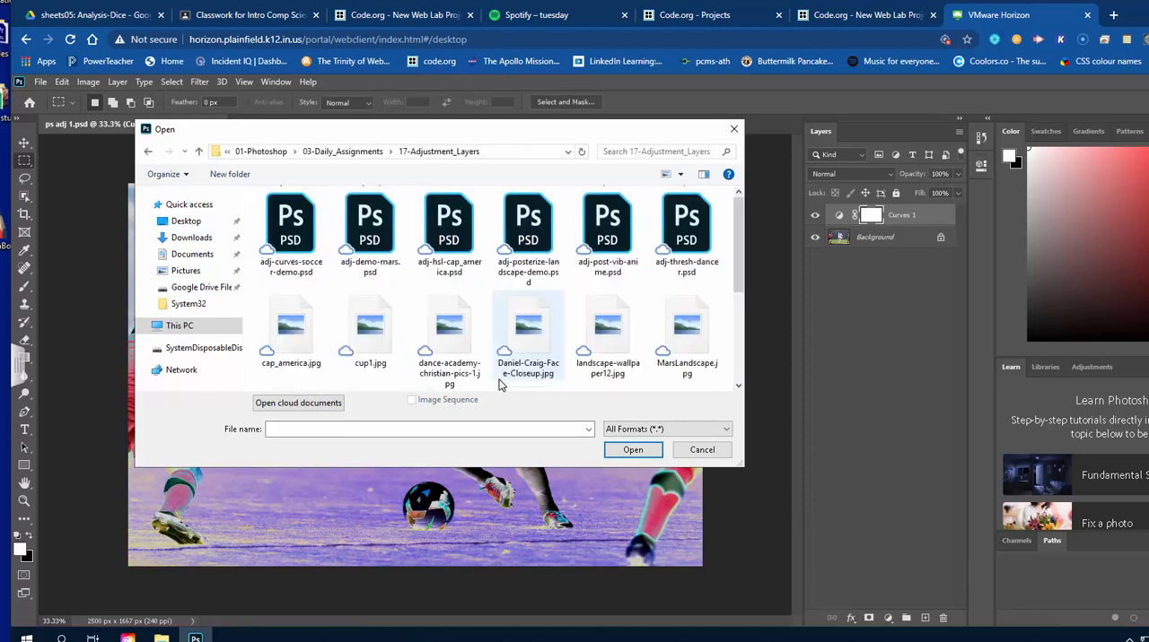
scroll(500, 384, "down", 1)
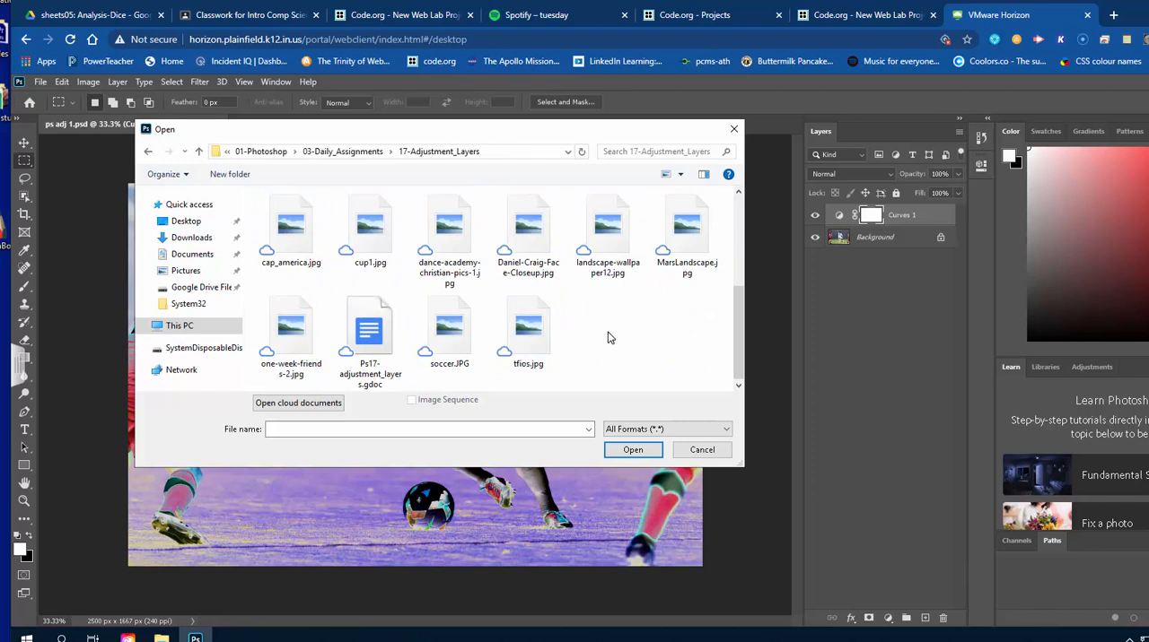
double_click(291, 230)
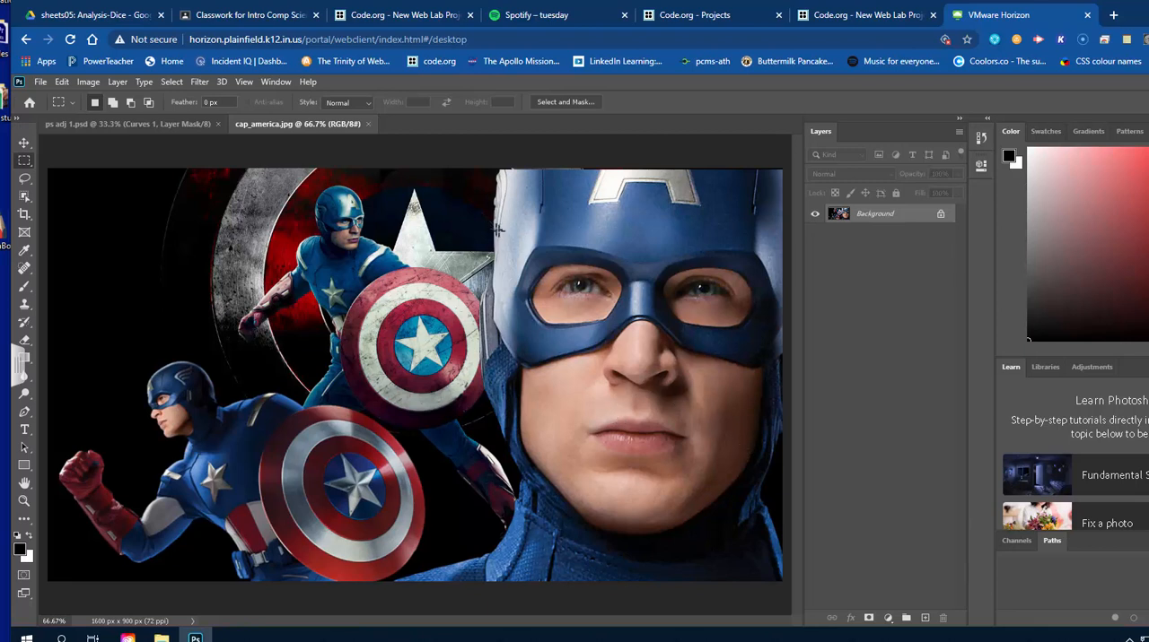
Add a Hue/Saturation adjustment layer above the Captain America background with the default name and options.
left_click(119, 83)
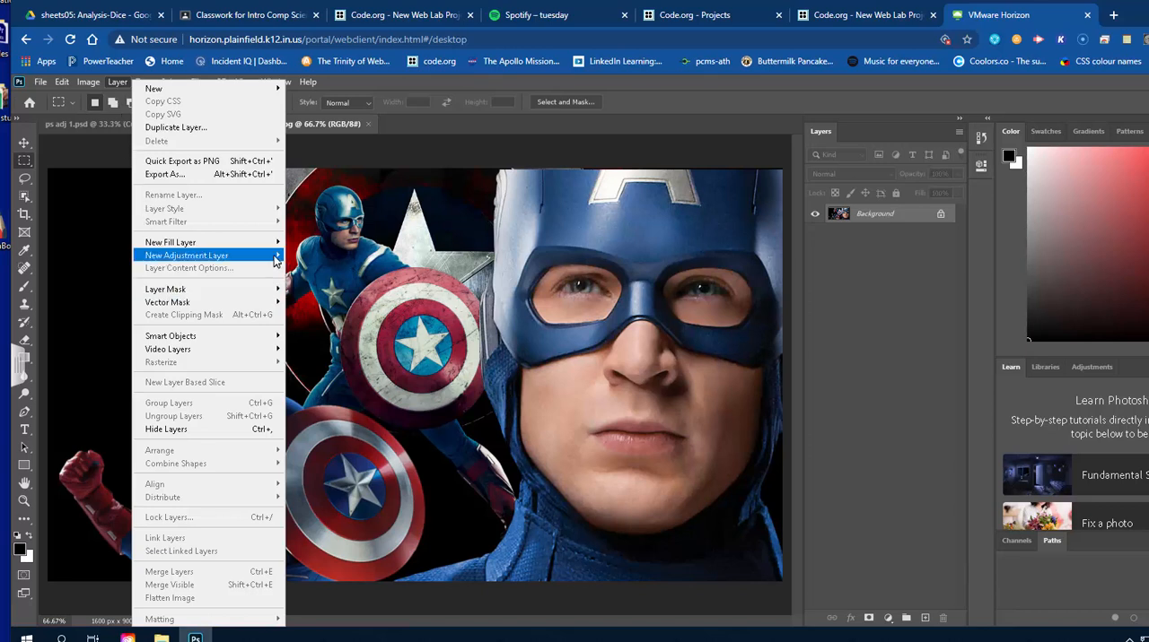
mouse_move(274, 257)
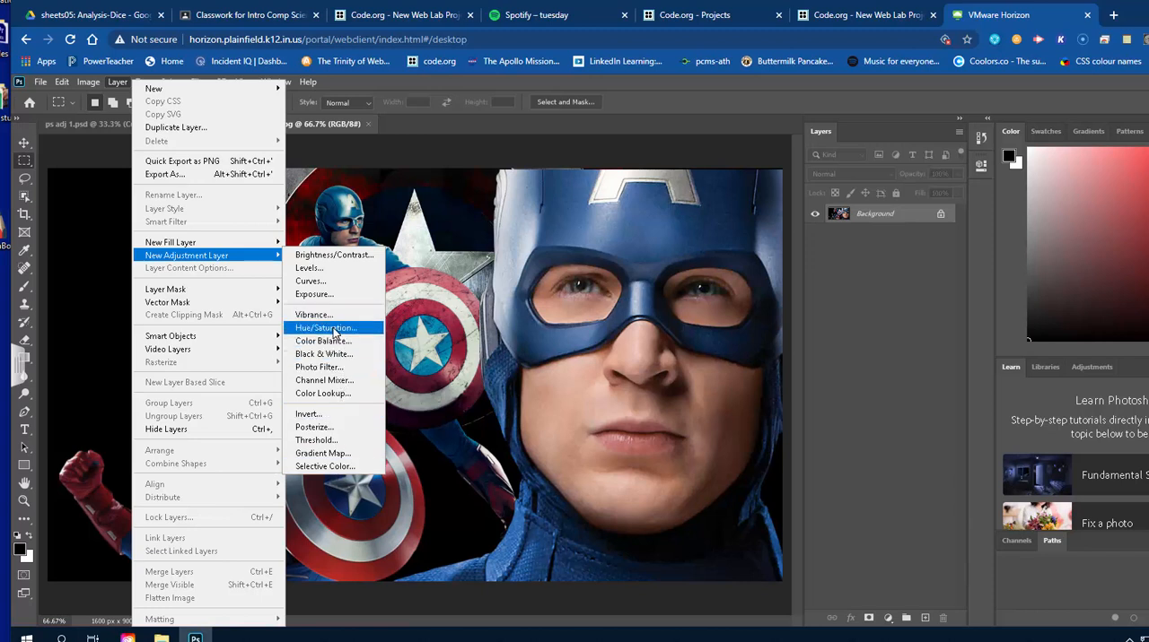
left_click(332, 328)
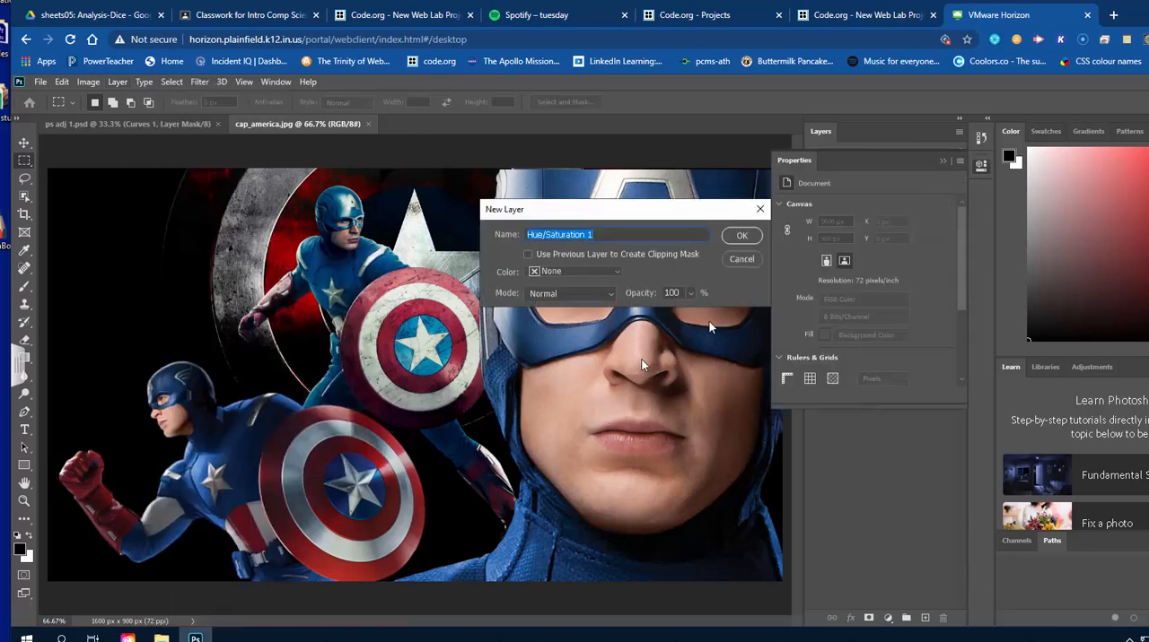
left_click(742, 237)
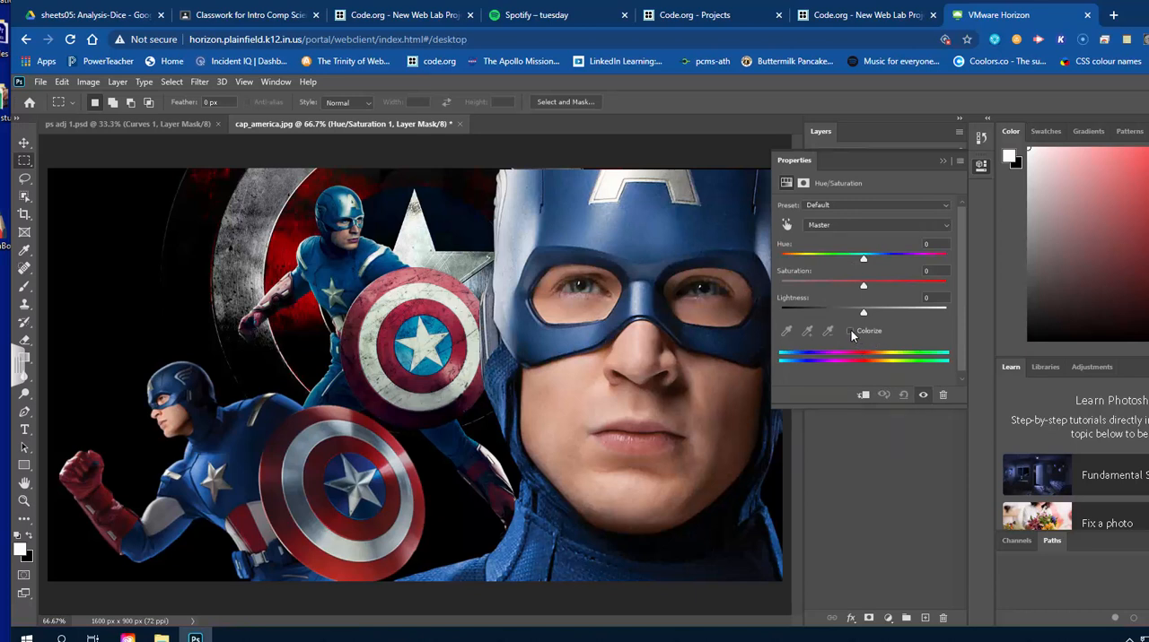
Try colorizing the image across different hues, ending on green at hue 113, and turn Colorize back off.
left_click(850, 332)
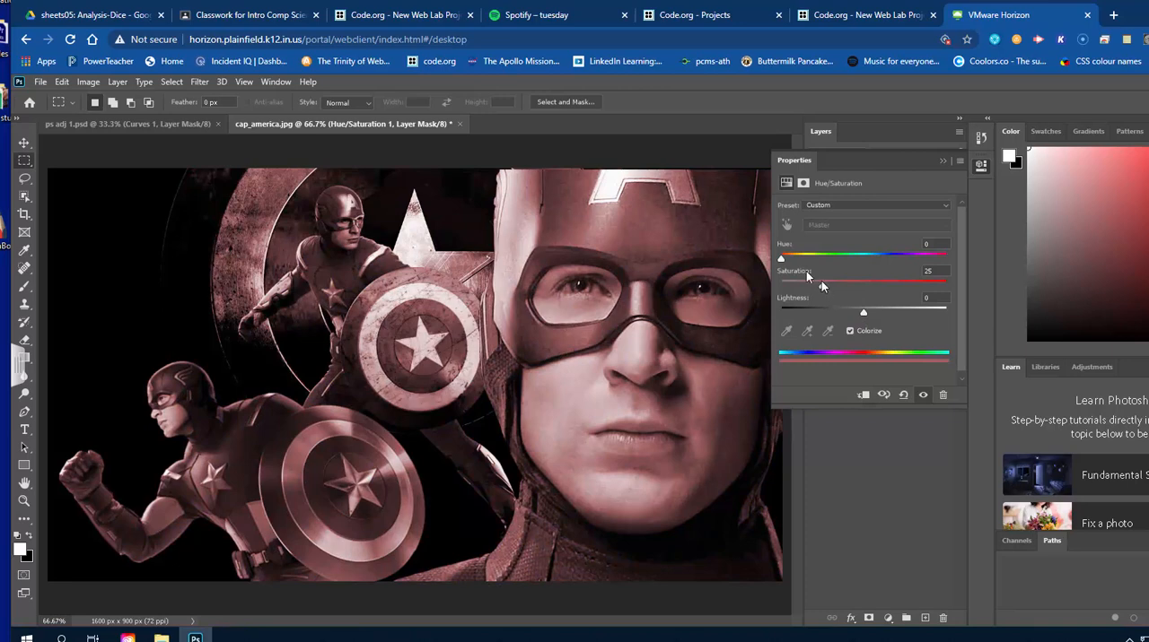
left_click_drag(780, 259, 917, 270)
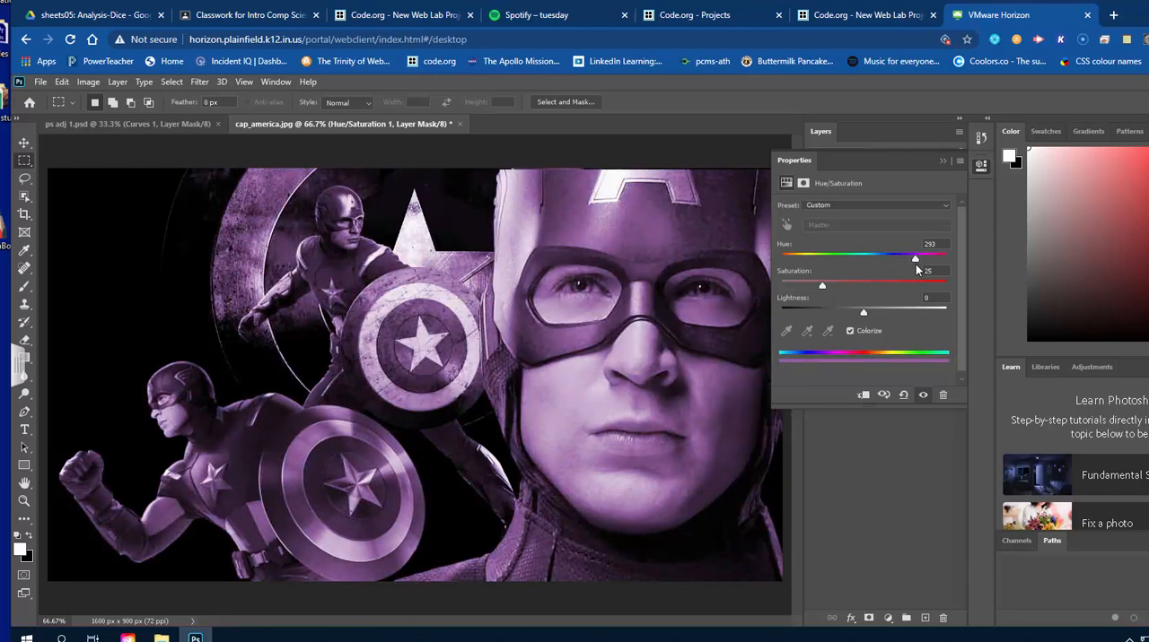
left_click_drag(915, 269, 834, 260)
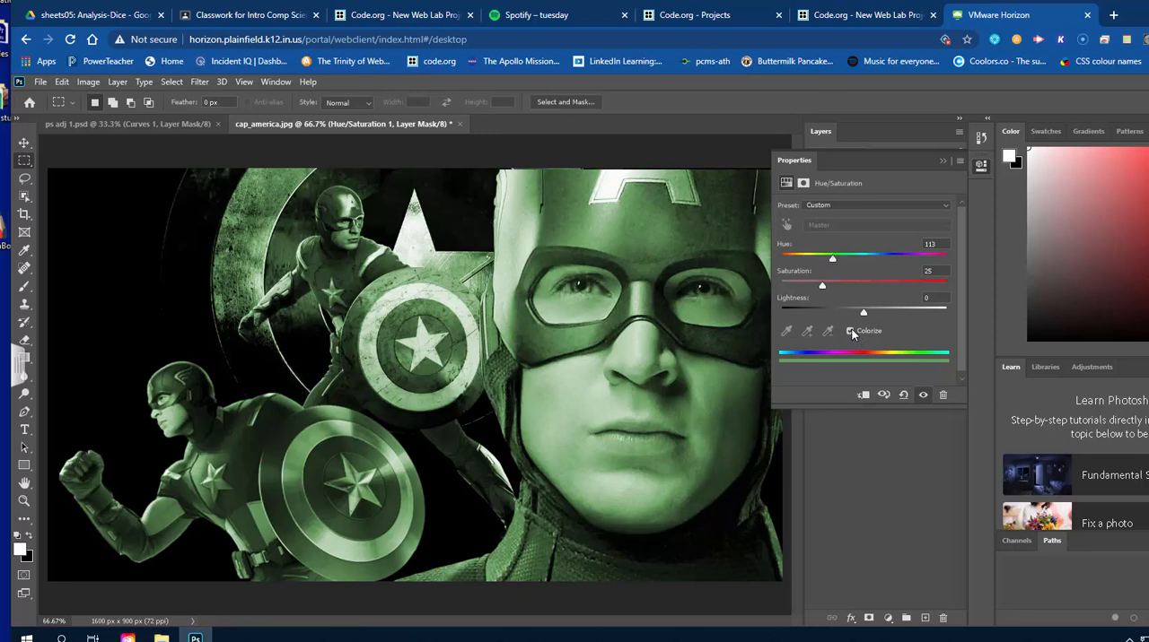
left_click(850, 332)
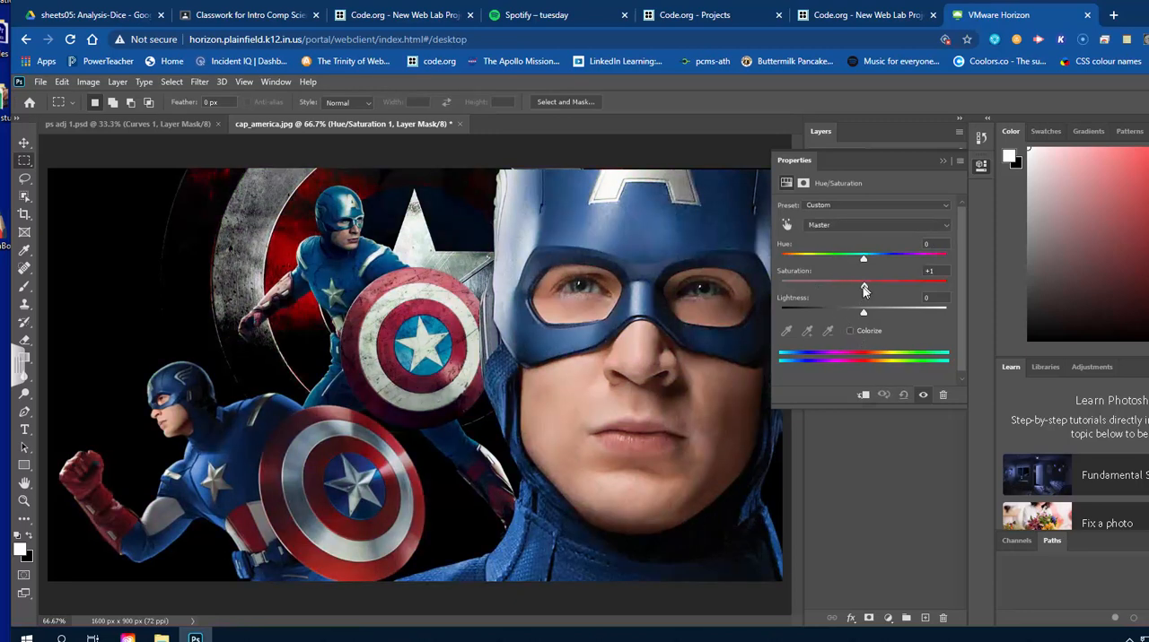
Set the Hue/Saturation layer's saturation to -100 to make the image black and white, and collapse the adjustment settings.
left_click_drag(863, 289, 778, 290)
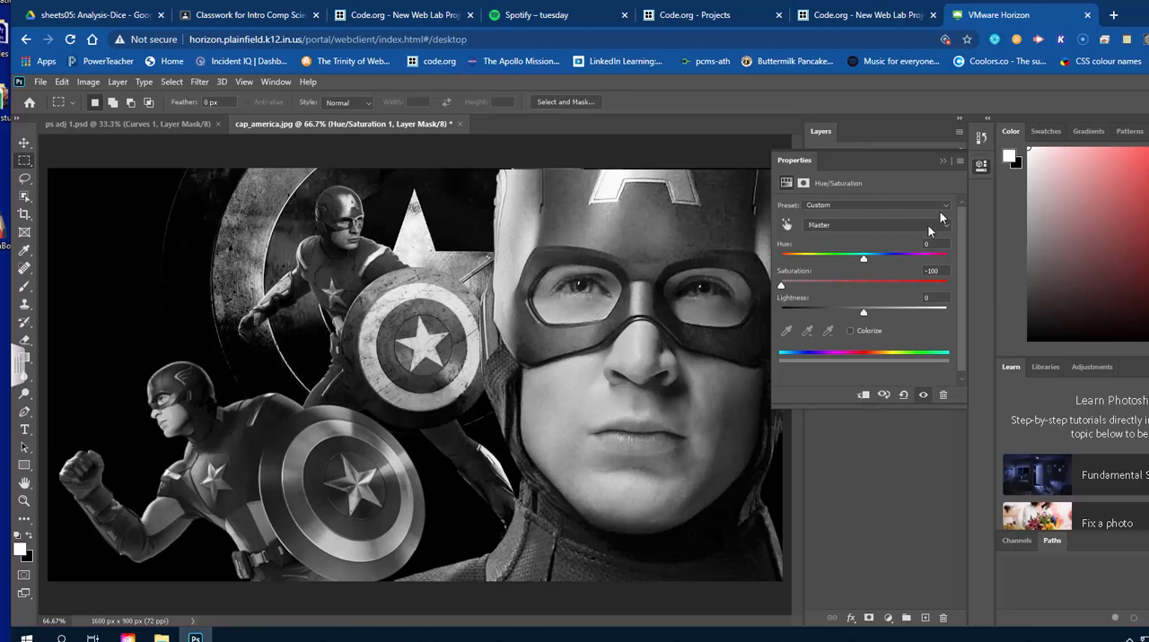
left_click(982, 167)
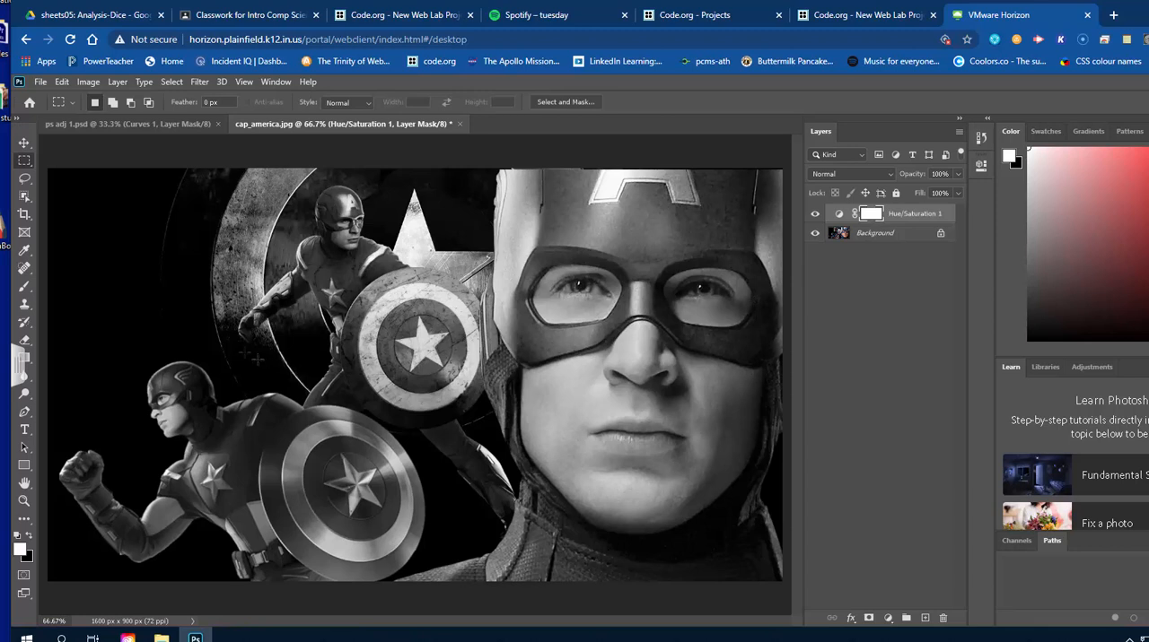
Paint black on the Hue/Saturation layer mask with a 175 px brush over the large face and costume to restore their color.
left_click(24, 288)
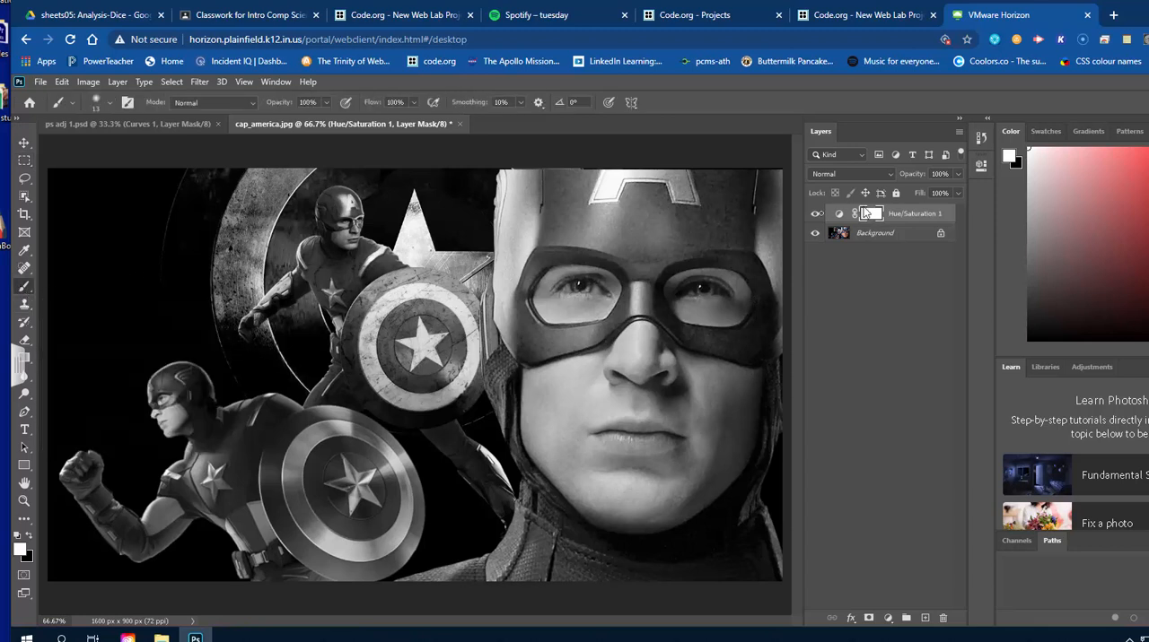
left_click(1044, 132)
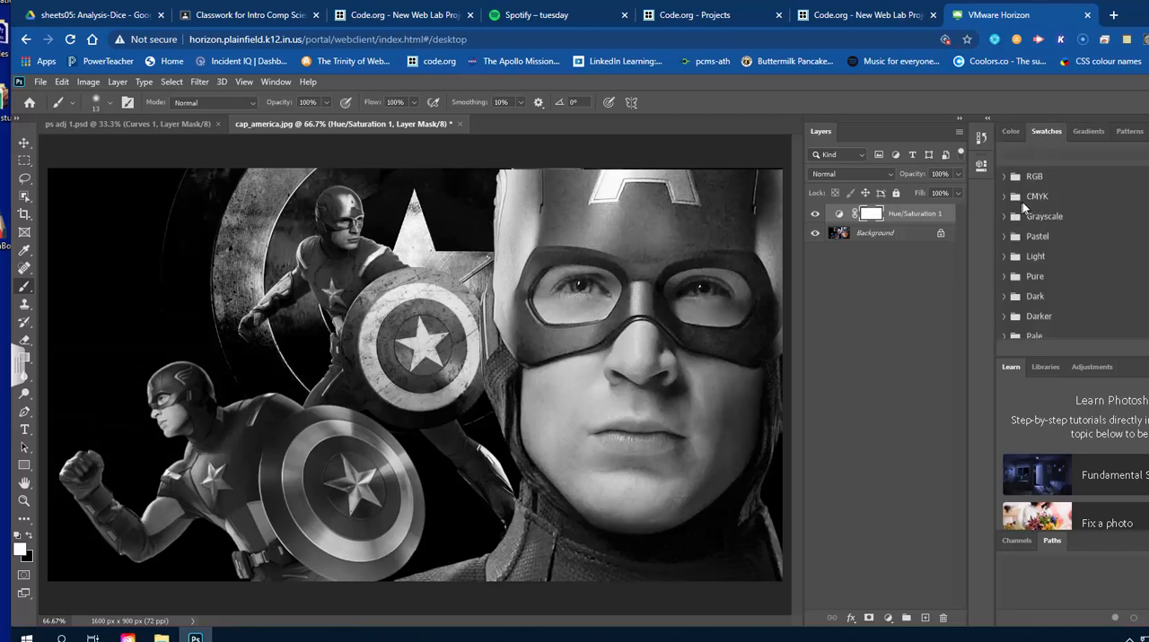
left_click(1004, 176)
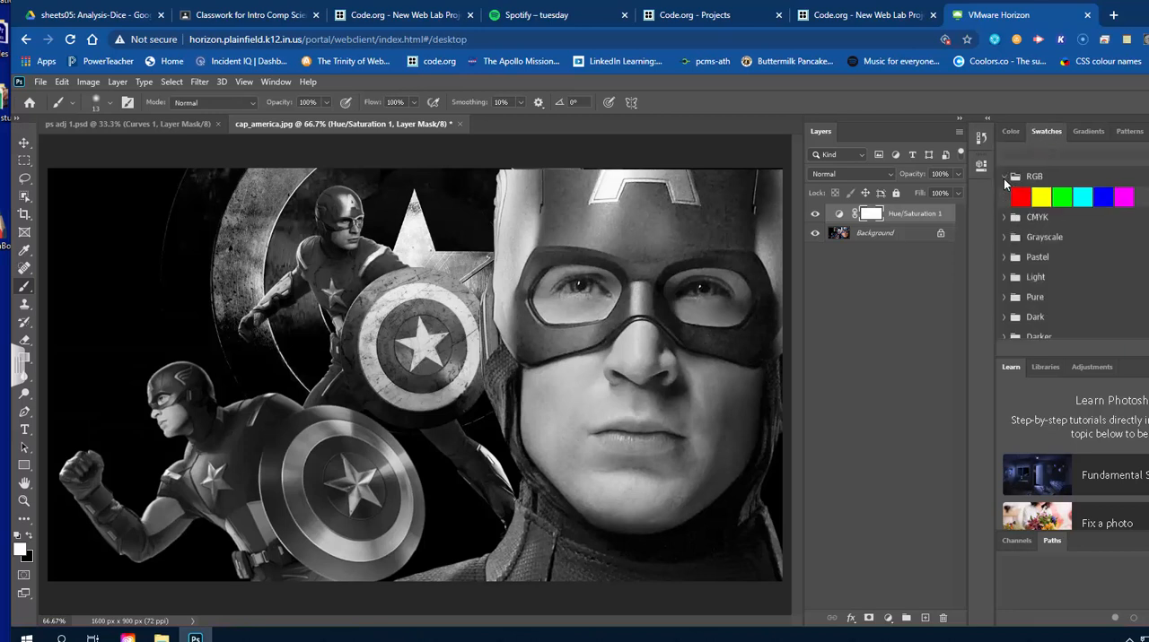
left_click(1003, 177)
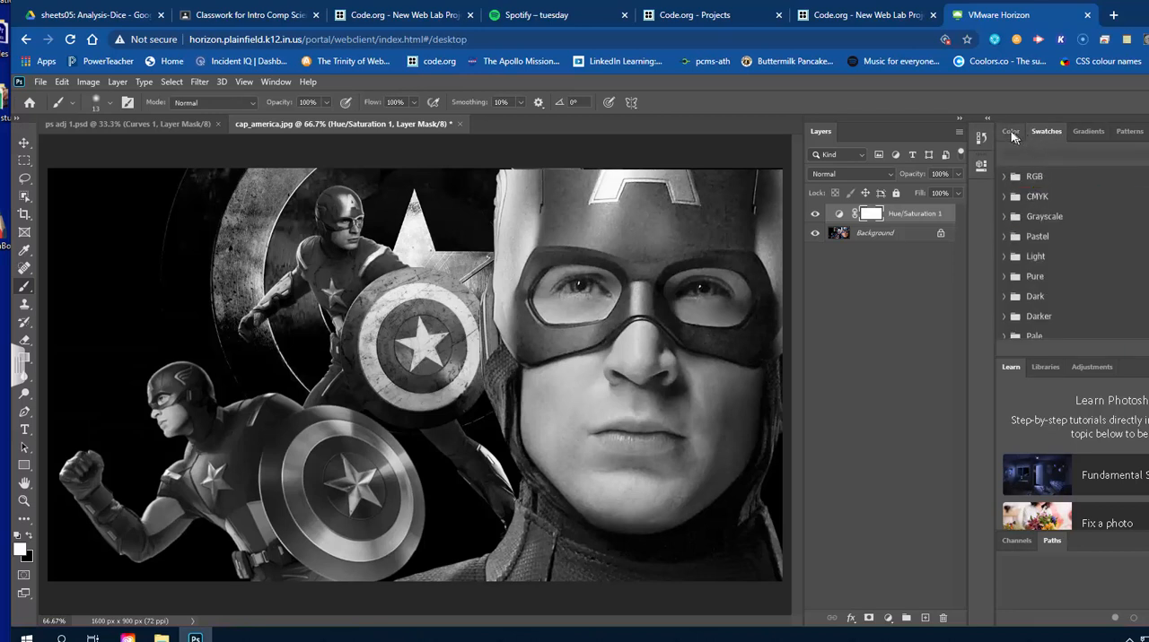
left_click(1012, 132)
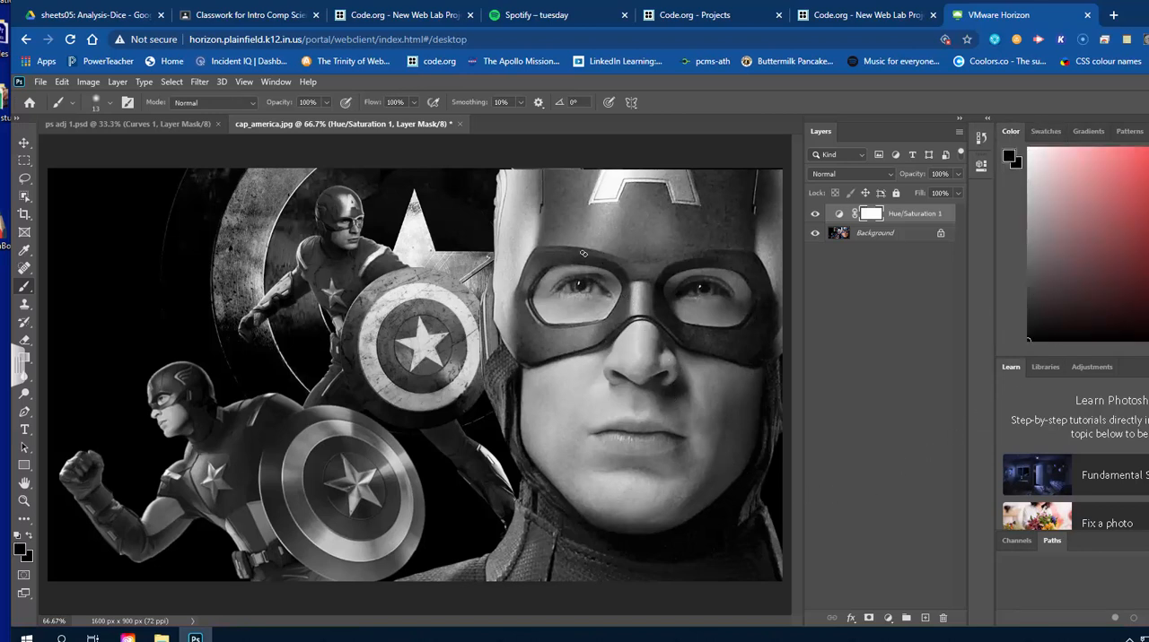
key("bracketright")
key("bracketright")
key("bracketright")
key("bracketright")
key("bracketright")
key("bracketright")
key("bracketright")
key("bracketright")
key("bracketright")
key("bracketright")
key("bracketright")
mouse_move(650, 224)
left_mouse_down()
mouse_move(627, 429)
mouse_move(590, 331)
mouse_move(583, 241)
mouse_move(577, 300)
mouse_move(598, 404)
mouse_move(625, 402)
mouse_move(698, 218)
mouse_move(703, 296)
mouse_move(677, 453)
mouse_move(741, 302)
mouse_move(766, 204)
mouse_move(766, 265)
mouse_move(766, 166)
mouse_move(729, 210)
mouse_move(691, 189)
mouse_move(669, 209)
mouse_move(654, 184)
mouse_move(637, 212)
mouse_move(618, 181)
mouse_move(579, 187)
mouse_move(559, 208)
mouse_move(534, 172)
mouse_move(520, 280)
mouse_move(536, 378)
mouse_move(518, 392)
mouse_move(643, 523)
mouse_move(695, 494)
mouse_move(751, 405)
mouse_move(781, 281)
mouse_move(774, 233)
mouse_move(732, 427)
mouse_move(732, 529)
mouse_move(757, 576)
mouse_move(751, 596)
mouse_move(719, 513)
mouse_move(696, 568)
mouse_move(669, 479)
mouse_move(621, 576)
mouse_move(621, 485)
mouse_move(589, 571)
mouse_move(585, 488)
mouse_move(558, 580)
mouse_move(558, 462)
mouse_move(511, 579)
mouse_move(405, 616)
left_mouse_up()
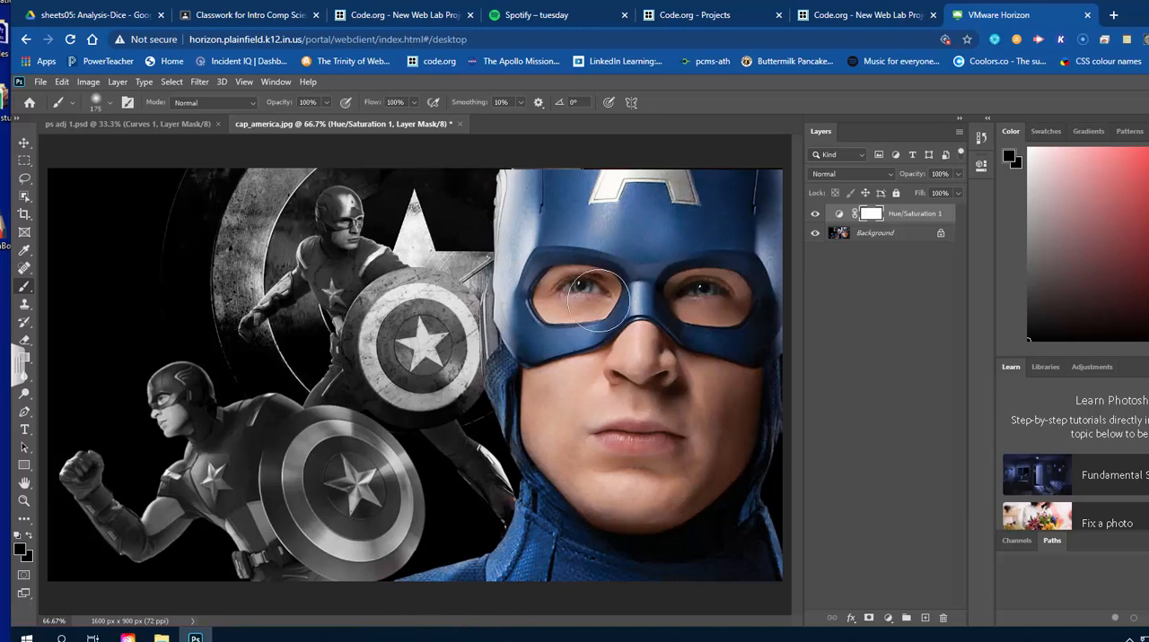
mouse_move(515, 300)
left_mouse_down()
mouse_move(512, 381)
mouse_move(569, 375)
mouse_move(657, 208)
mouse_move(664, 375)
left_mouse_up()
Paint light grey on the mask along the shield edge beside the large face to remove color spill, and touch up the helmet in black.
key("x")
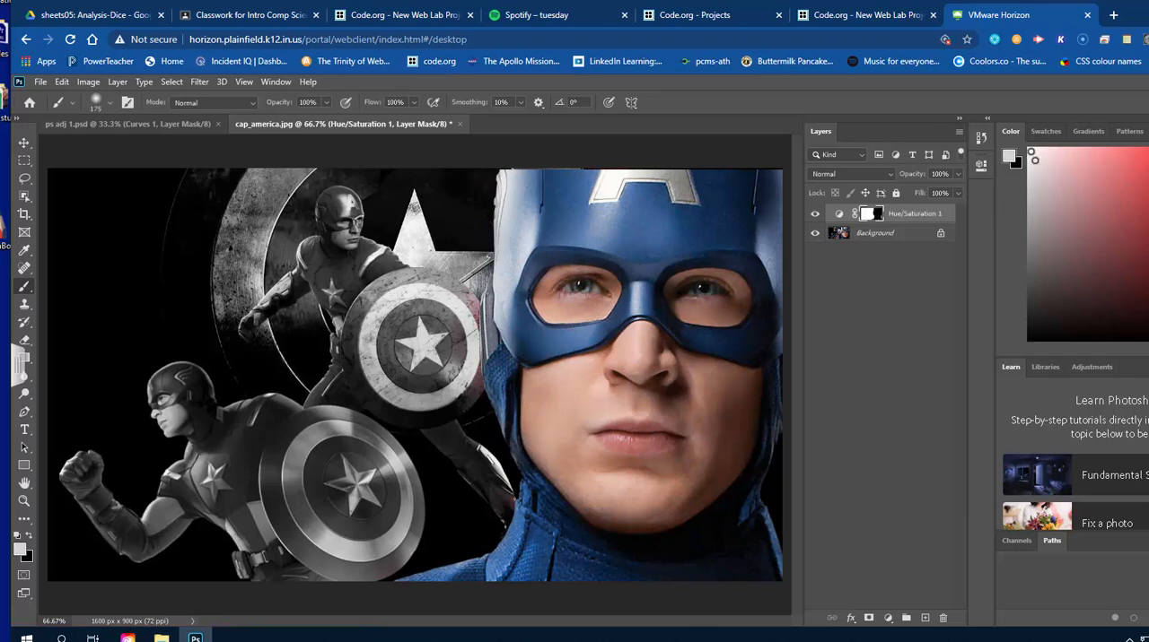
mouse_move(424, 260)
left_mouse_down()
mouse_move(449, 296)
mouse_move(440, 336)
mouse_move(463, 422)
left_mouse_up()
key("x")
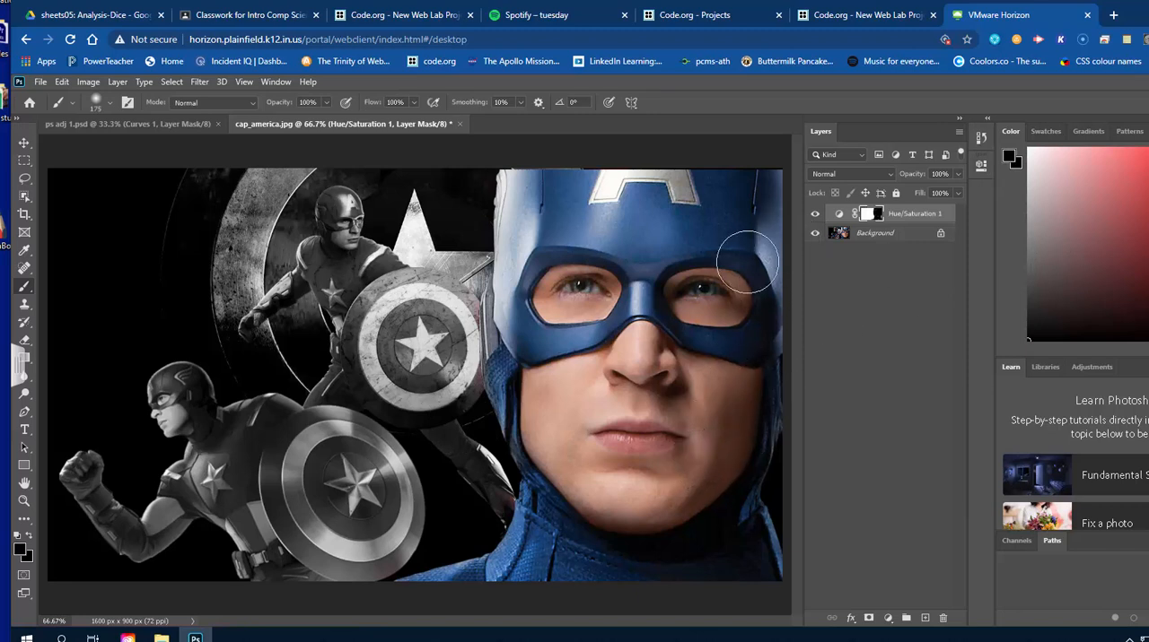
left_click_drag(758, 260, 761, 274)
Save the Captain America image as a layered Photoshop file named ps adj 2 in My Drive on Google Drive File Stream.
left_click(40, 82)
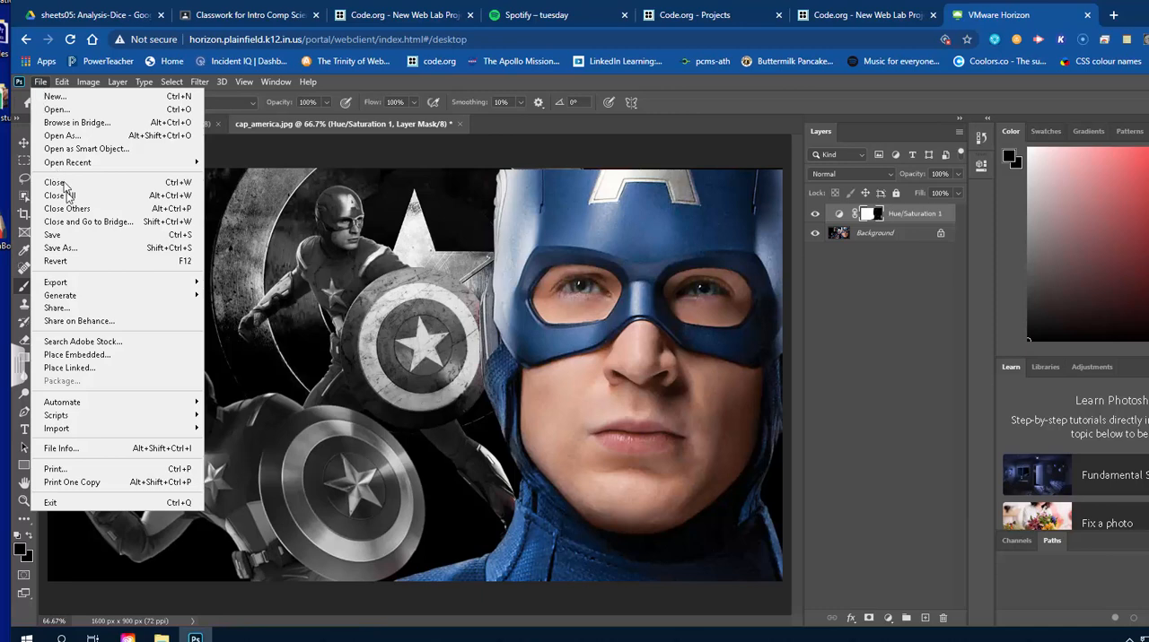
left_click(73, 249)
left_click(696, 477)
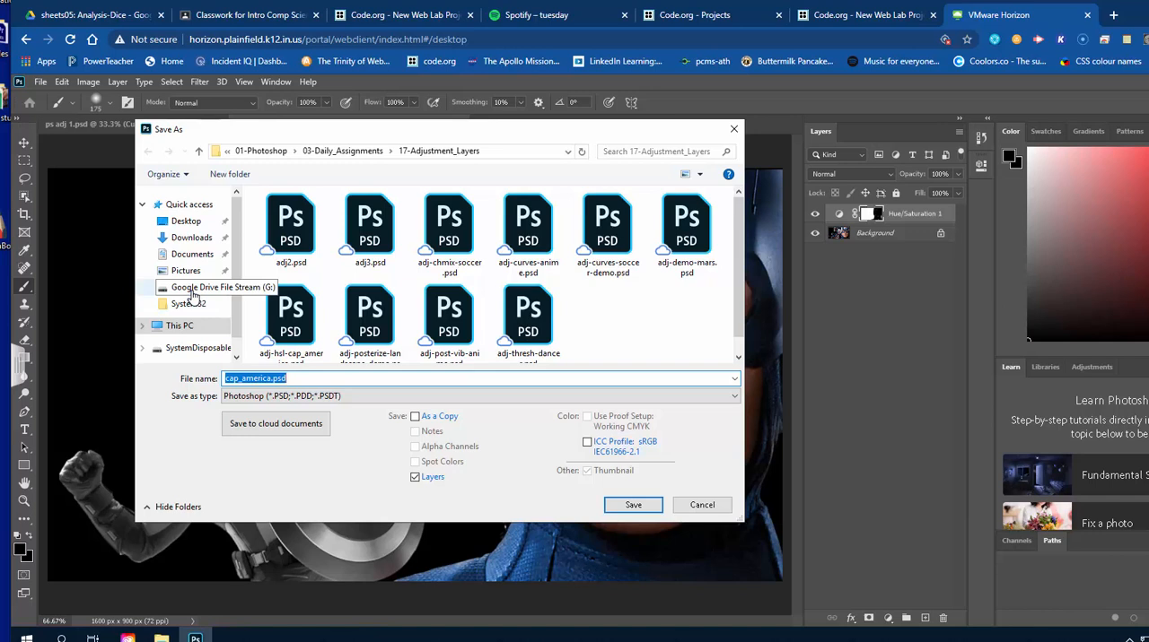
left_click(192, 291)
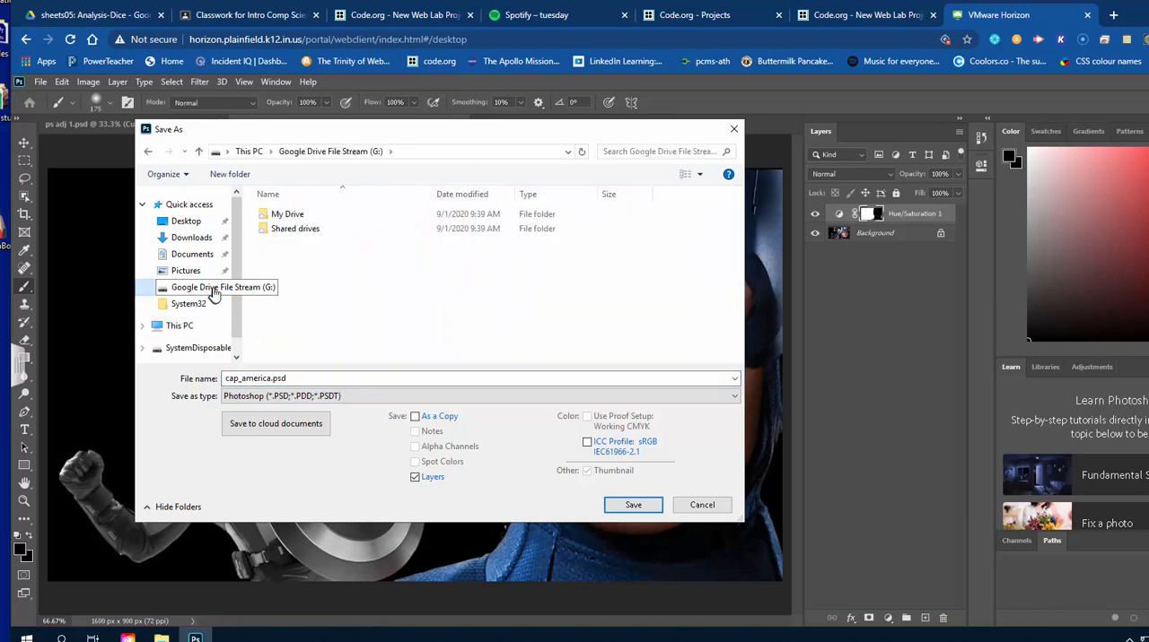
double_click(280, 214)
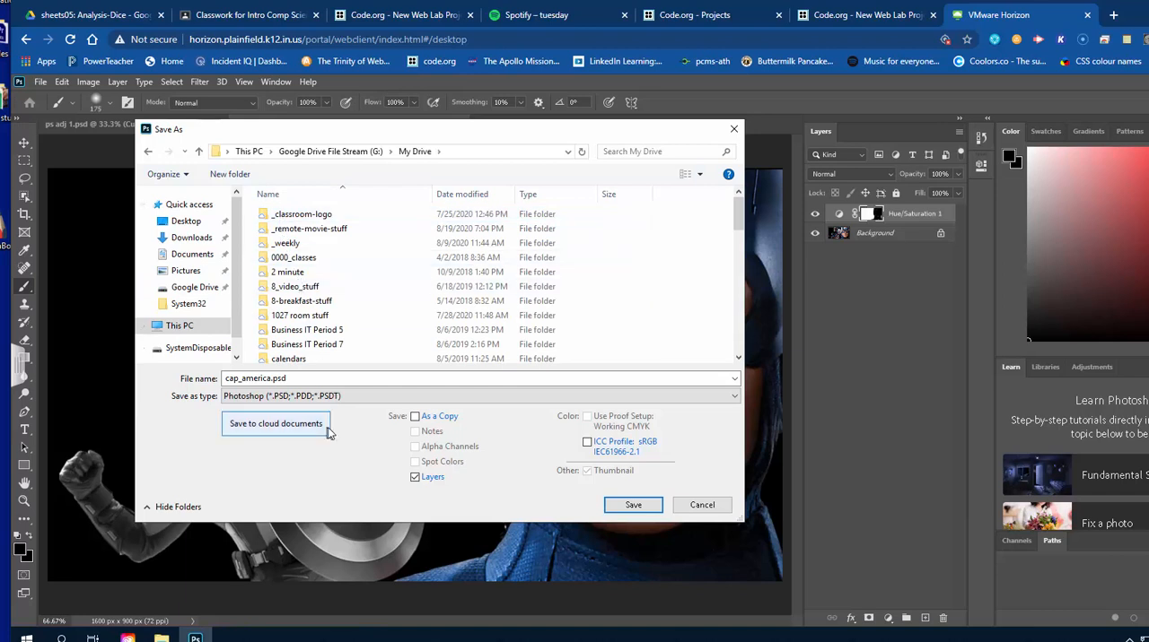
double_click(332, 379)
type("p")
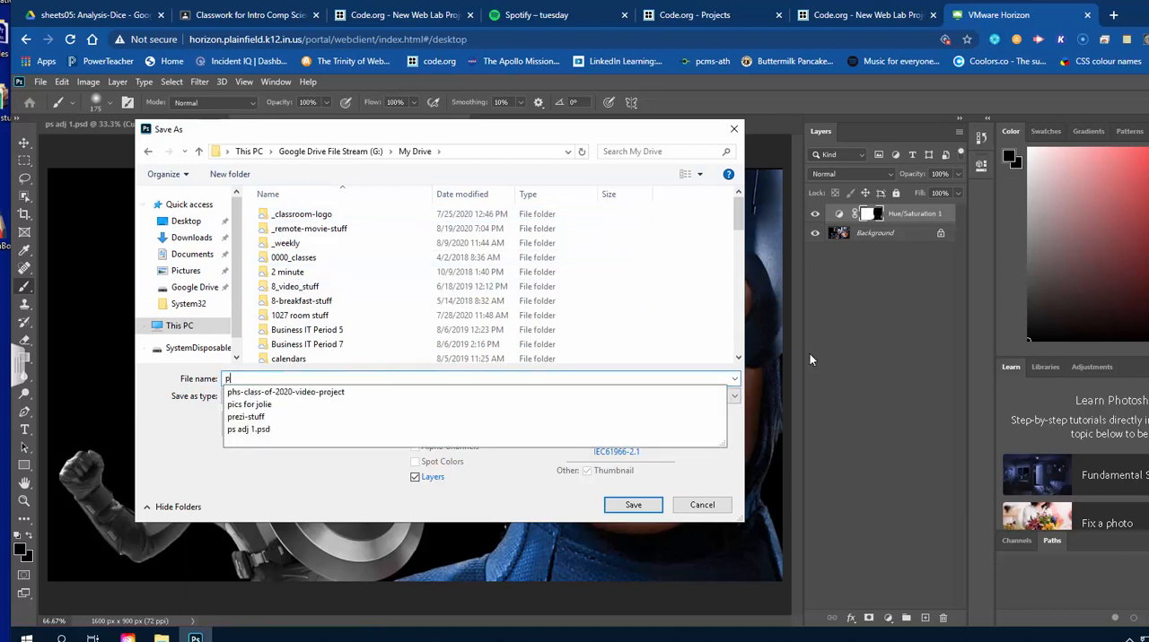
type("s adj ")
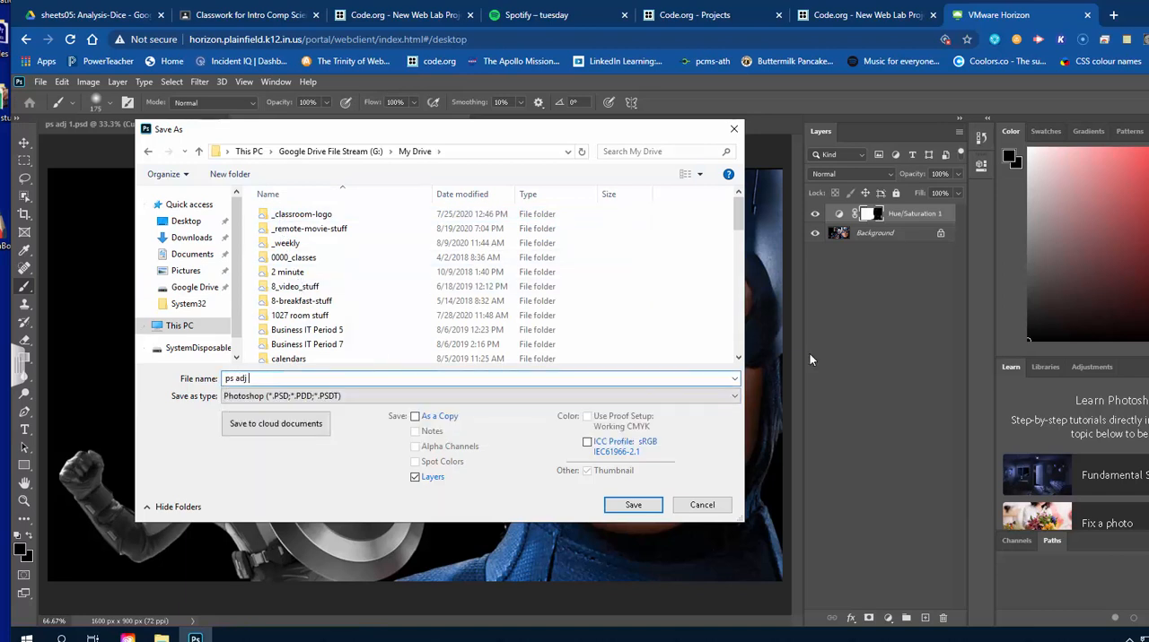
type("2")
key("Return")
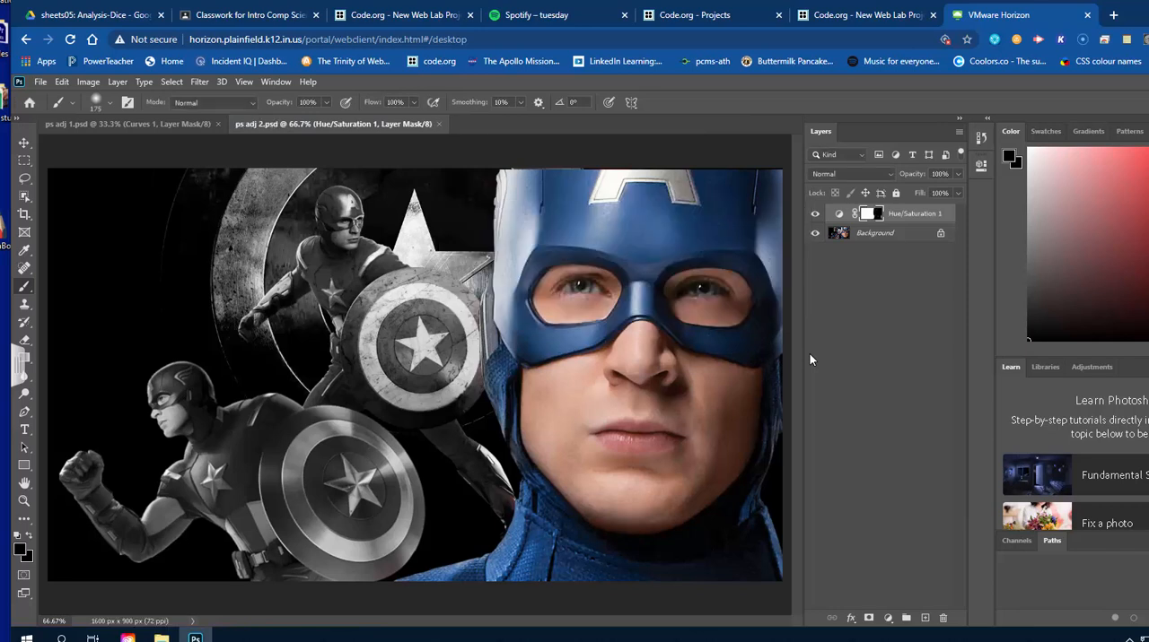
Open dance-academy-christian-pics-1.jpg from the 17-Adjustment_Layers folder under the Photoshop daily assignments of Digital_Media_Production.
left_click(44, 83)
left_click(72, 111)
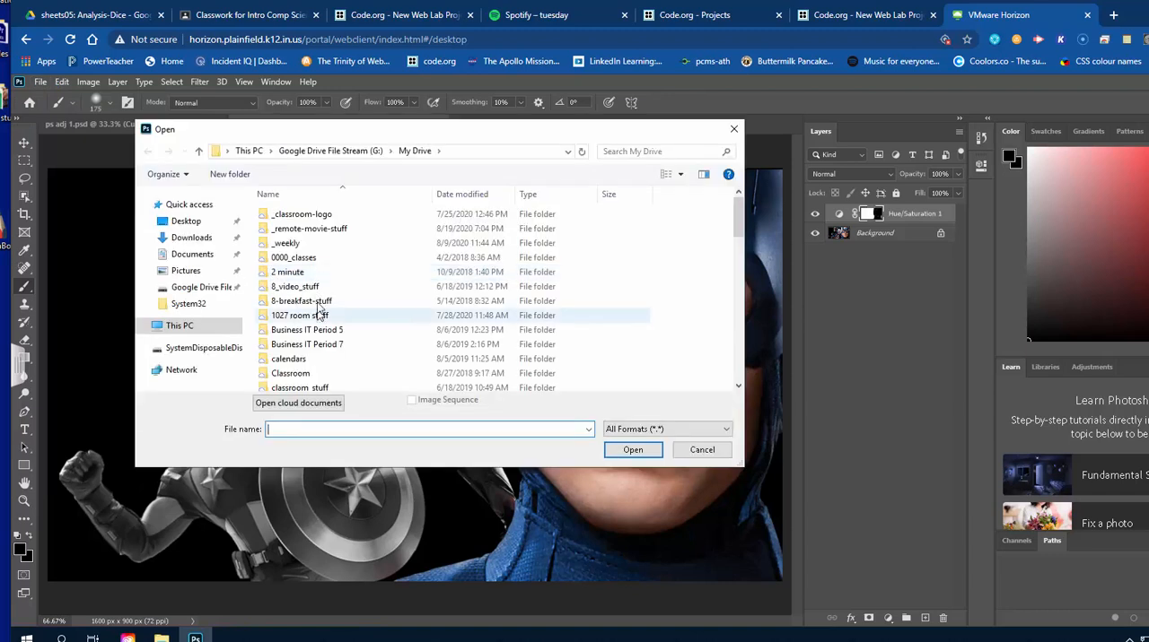
double_click(319, 258)
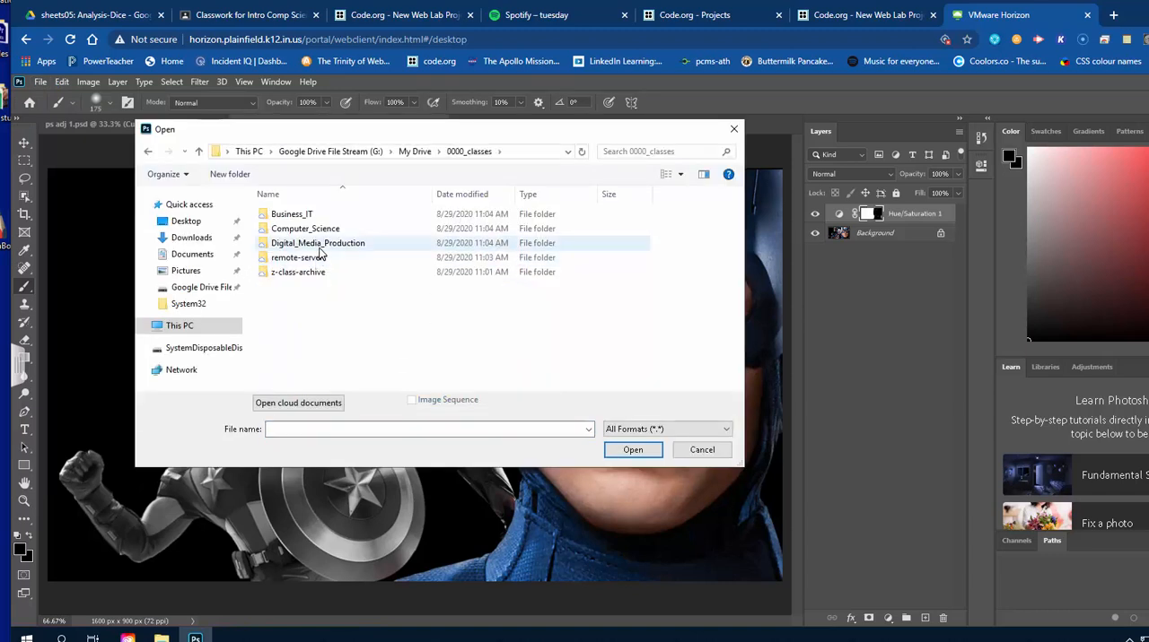
double_click(320, 245)
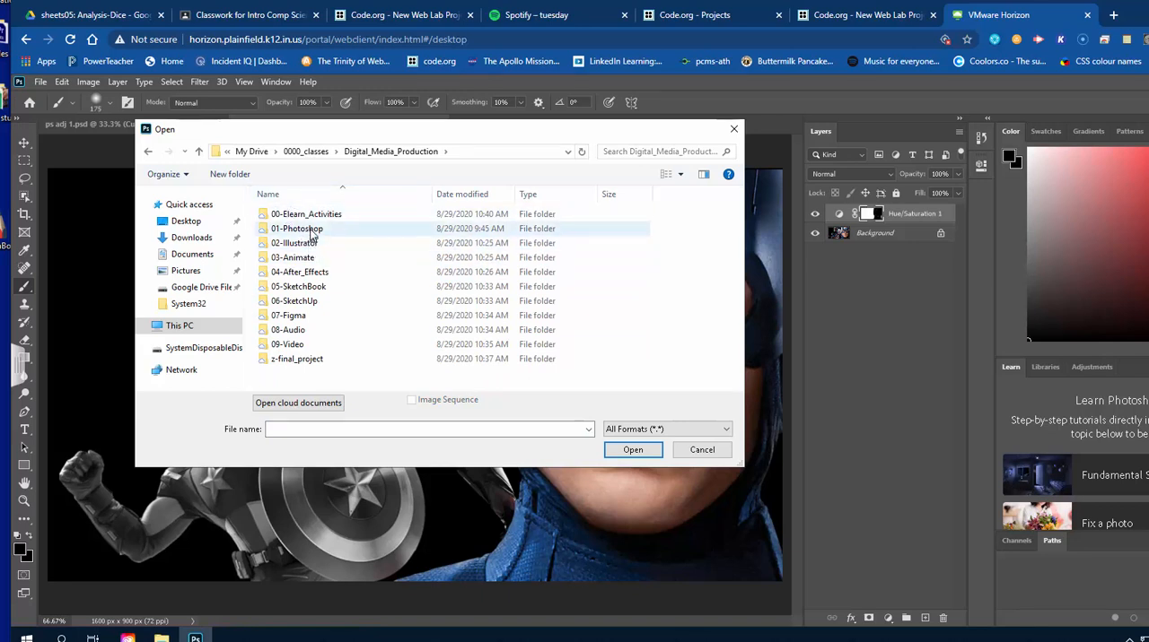
double_click(300, 230)
left_click(330, 248)
double_click(330, 248)
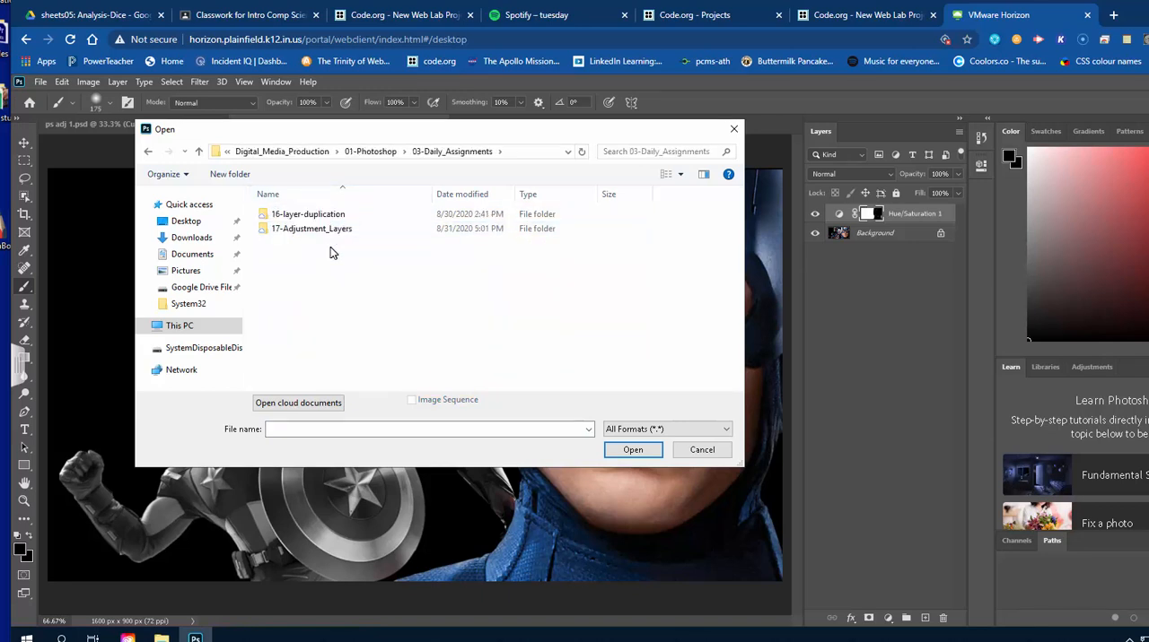
double_click(333, 232)
scroll(525, 386, "down", 5)
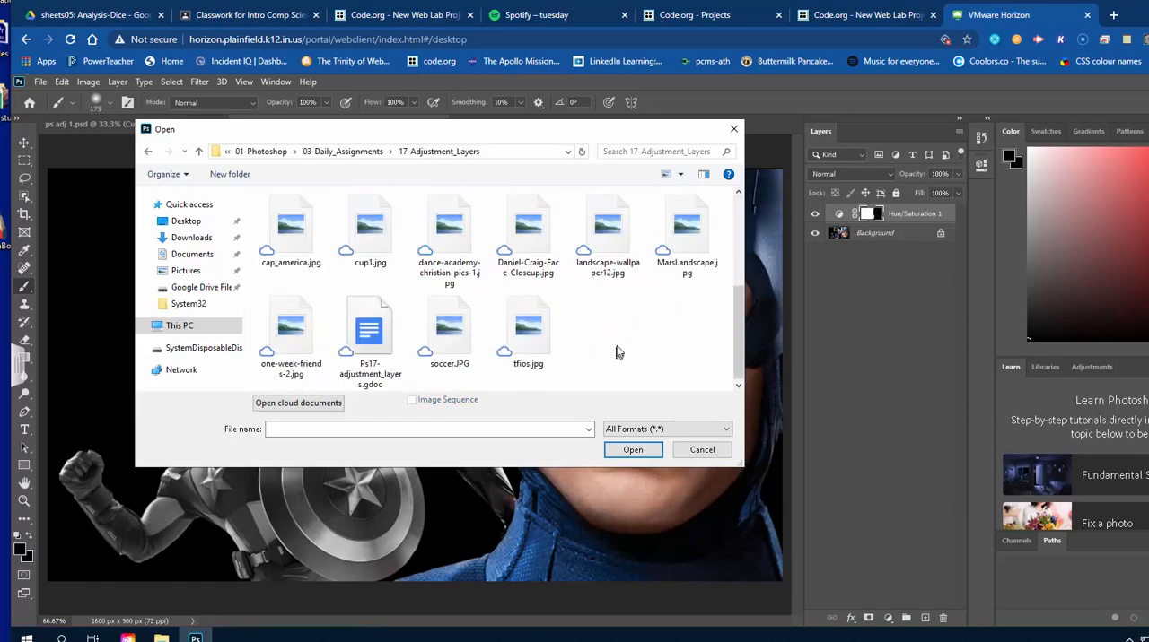
left_click(455, 234)
double_click(455, 233)
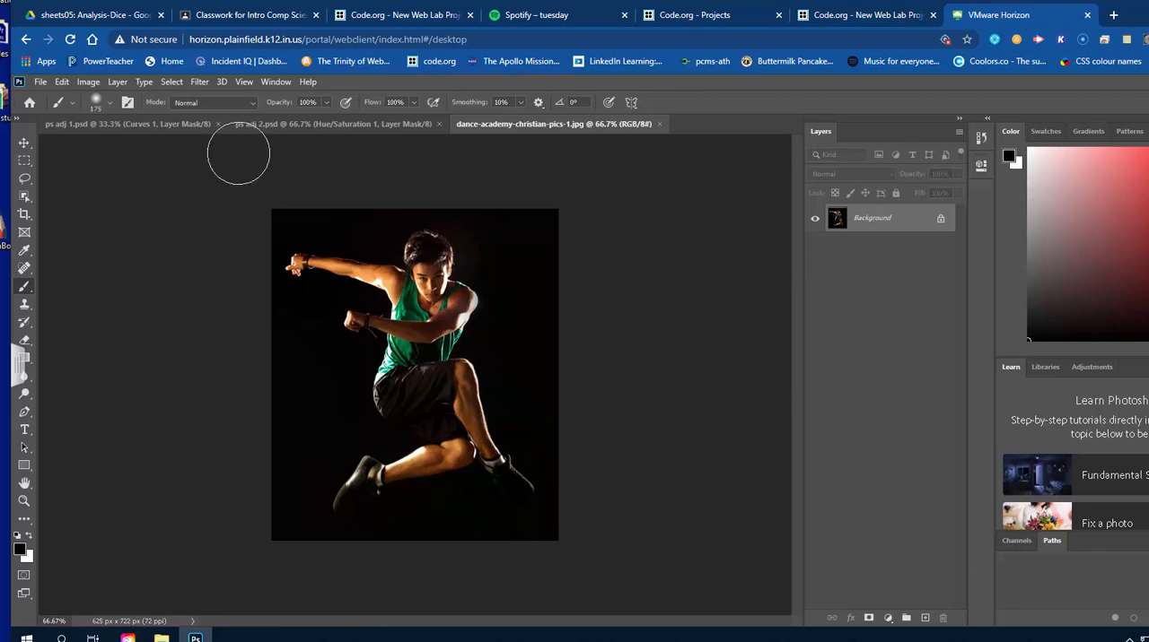
Add a Threshold adjustment layer to the dancer image, set its threshold level to 73, and collapse the adjustment settings.
left_click(122, 83)
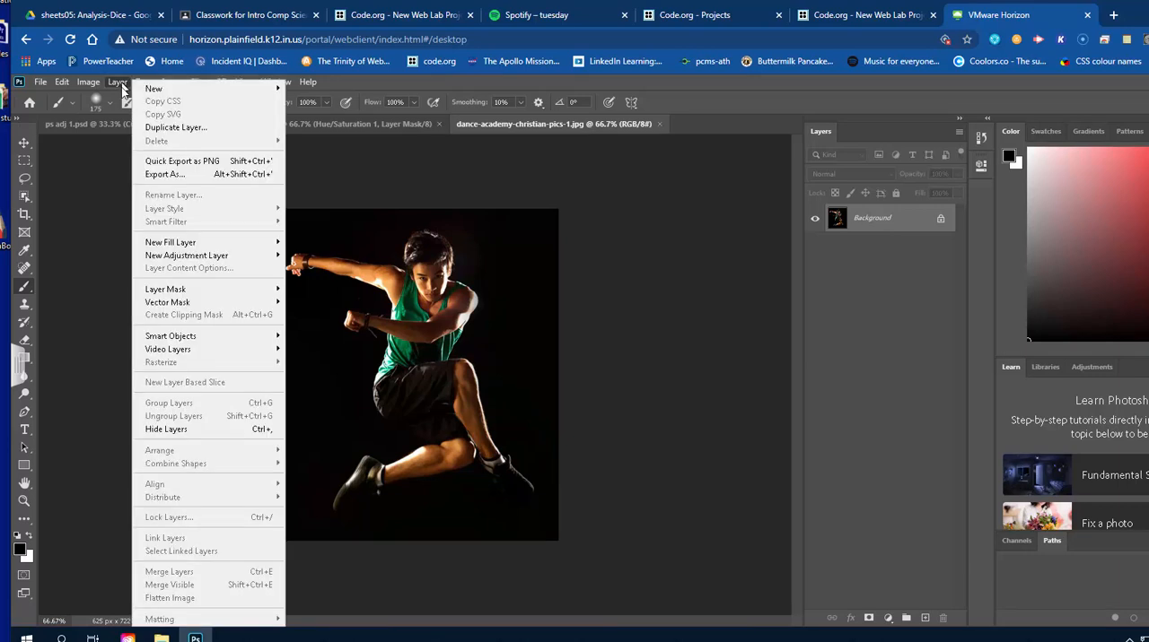
mouse_move(260, 256)
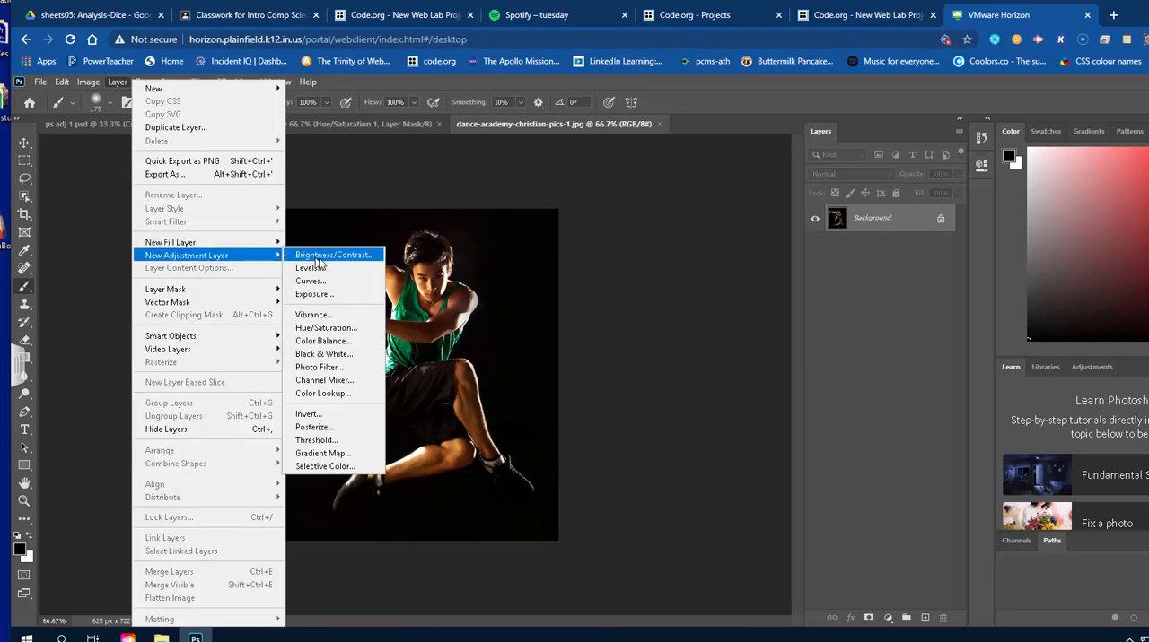
left_click(348, 441)
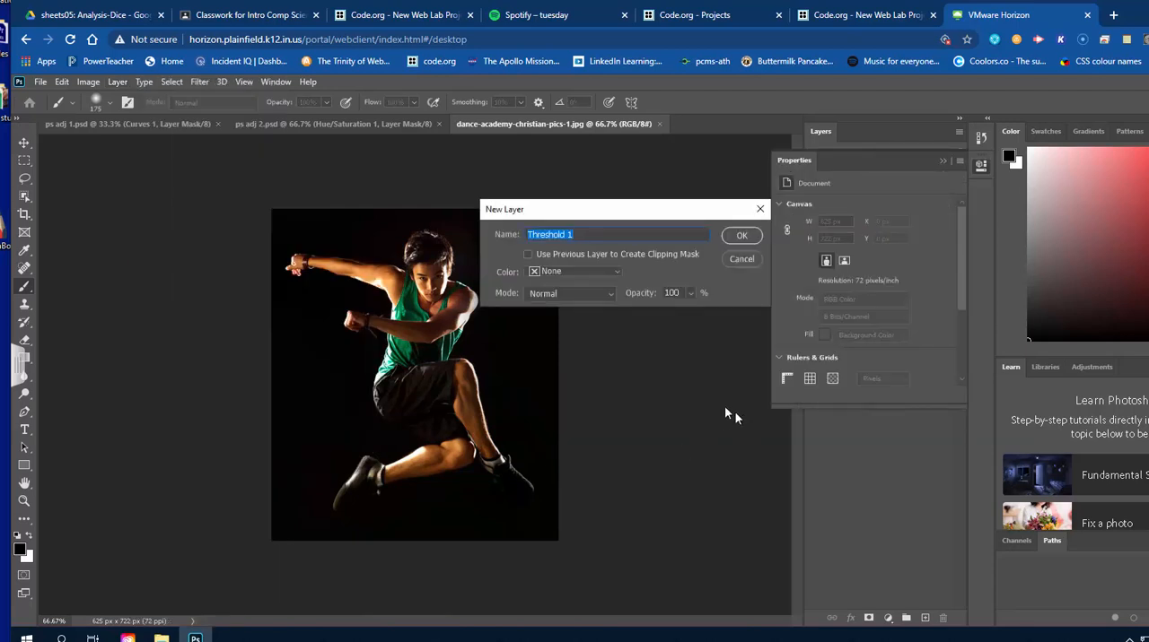
left_click(737, 237)
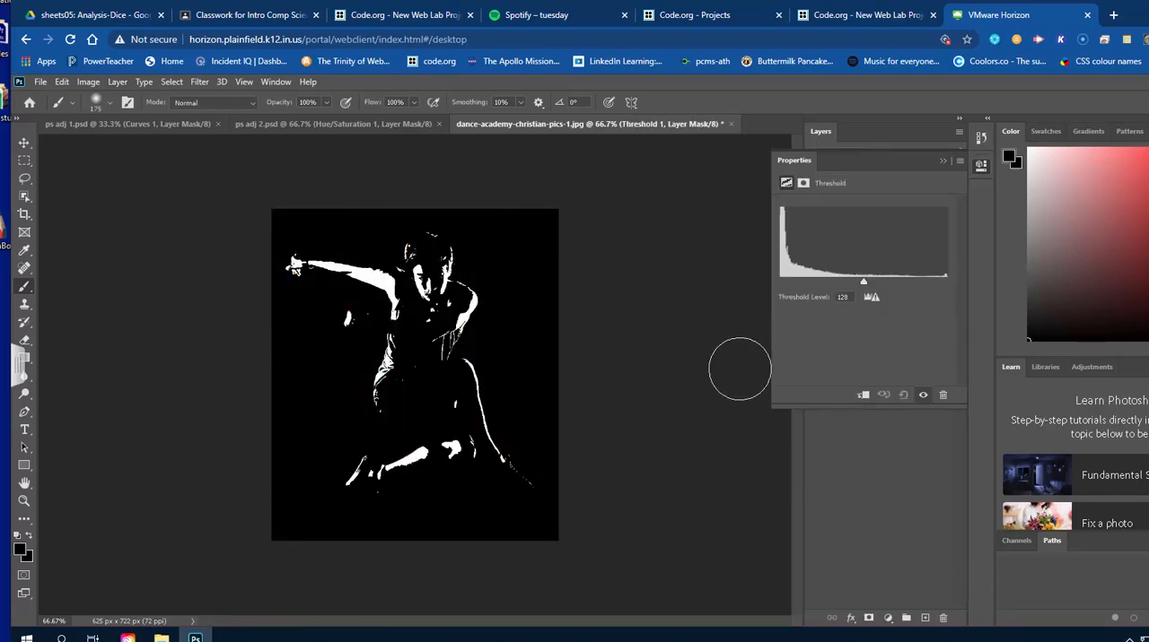
mouse_move(865, 281)
left_mouse_down()
mouse_move(779, 285)
mouse_move(939, 288)
mouse_move(842, 287)
mouse_move(871, 287)
mouse_move(861, 283)
left_mouse_up()
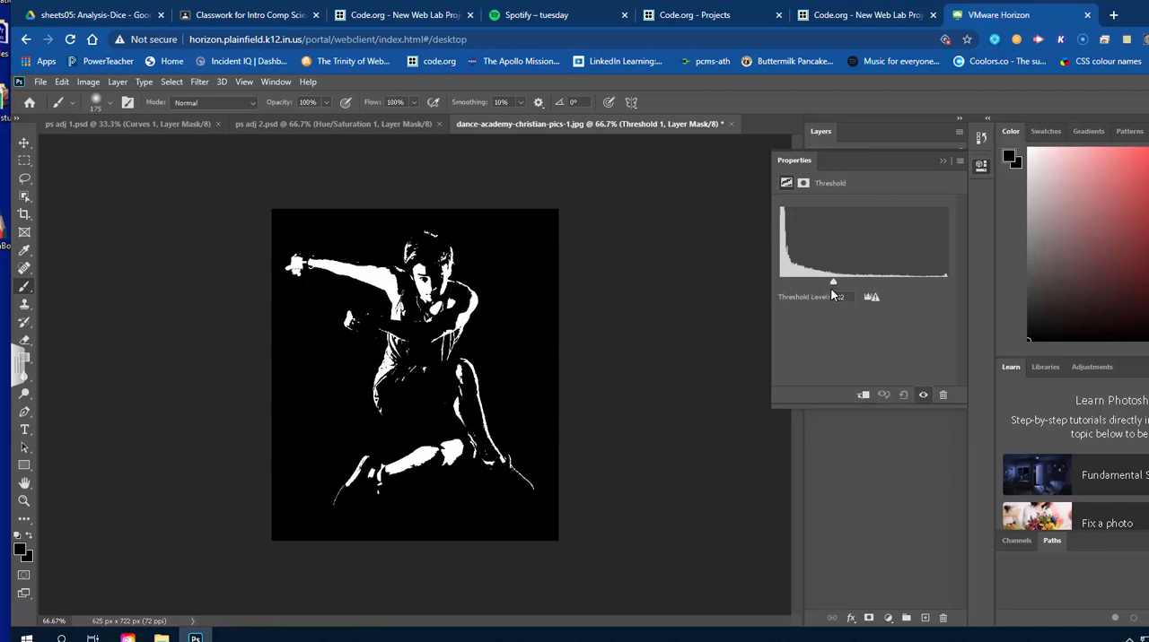
mouse_move(829, 289)
left_mouse_down()
mouse_move(906, 289)
mouse_move(805, 281)
mouse_move(826, 282)
left_mouse_up()
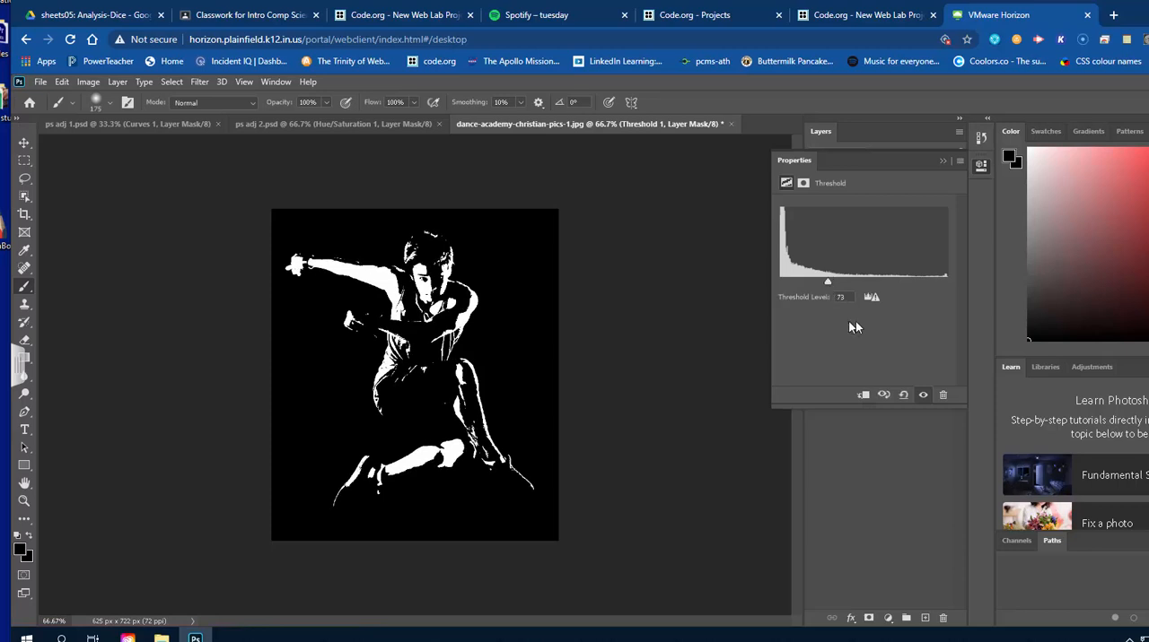
left_click(980, 169)
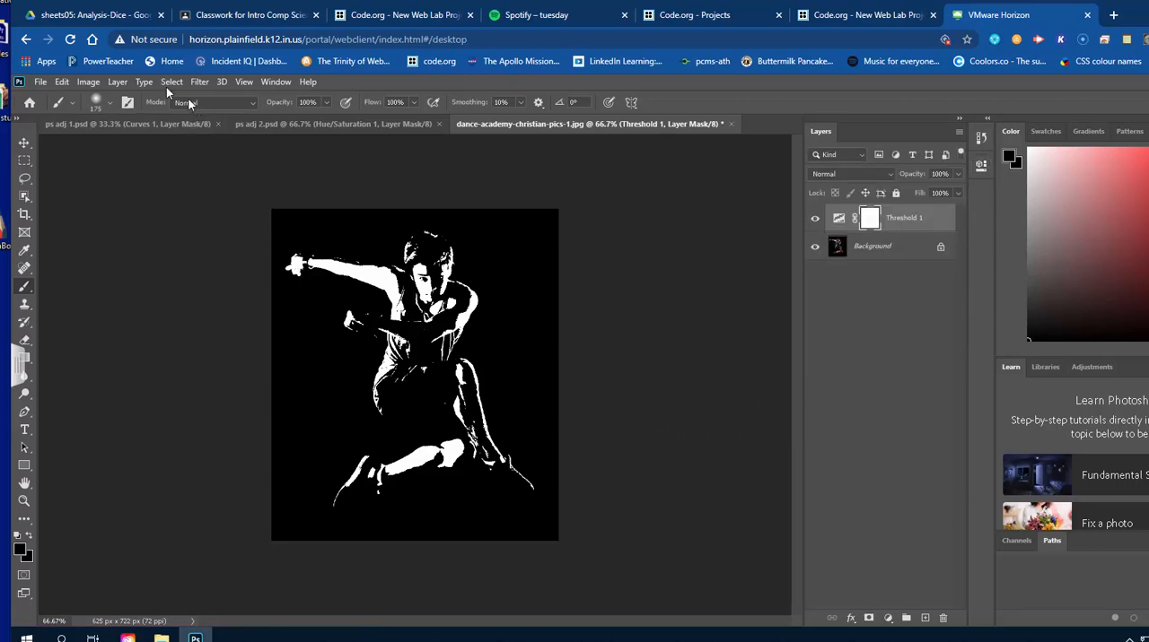
Add a Gradient Map adjustment layer above the Threshold layer and open its gradient for editing.
left_click(116, 82)
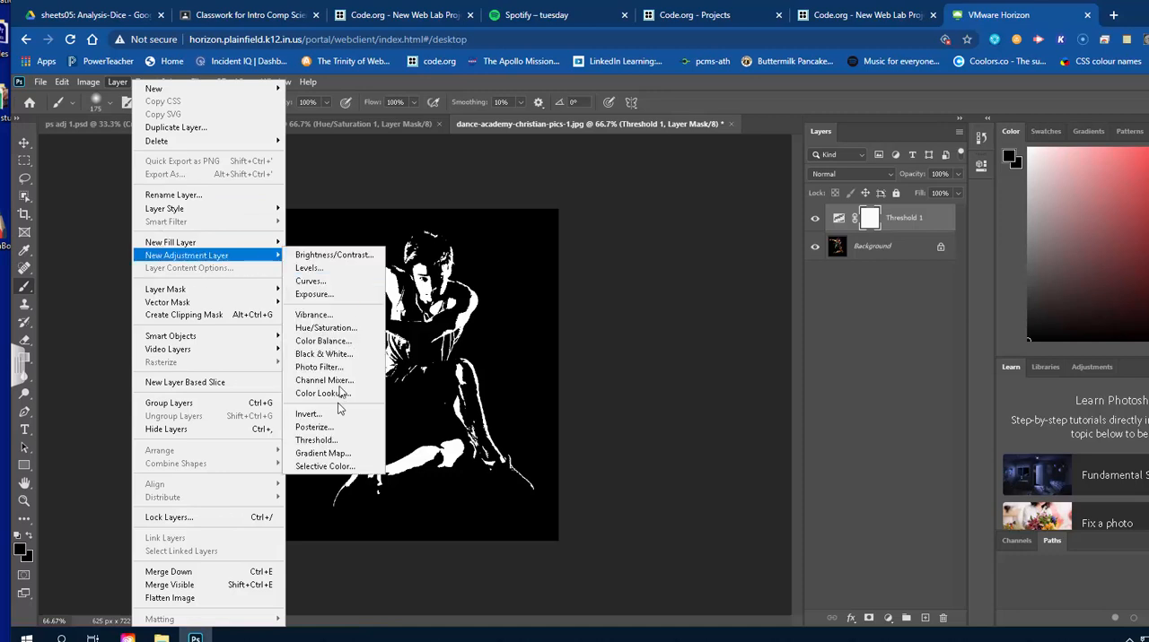
left_click(340, 456)
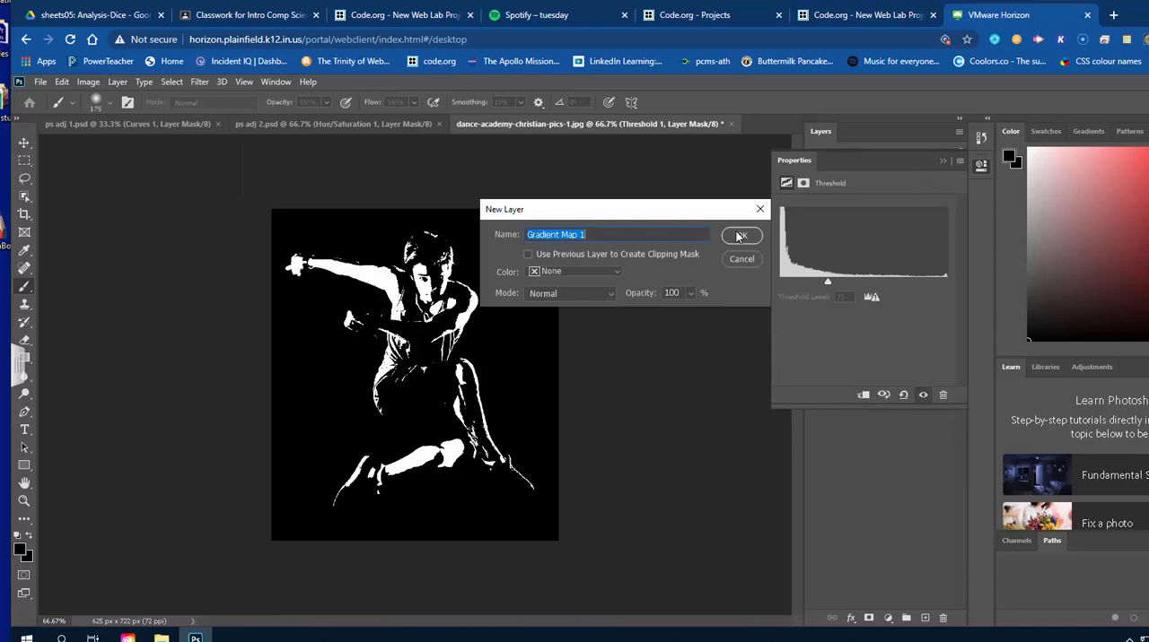
left_click(739, 236)
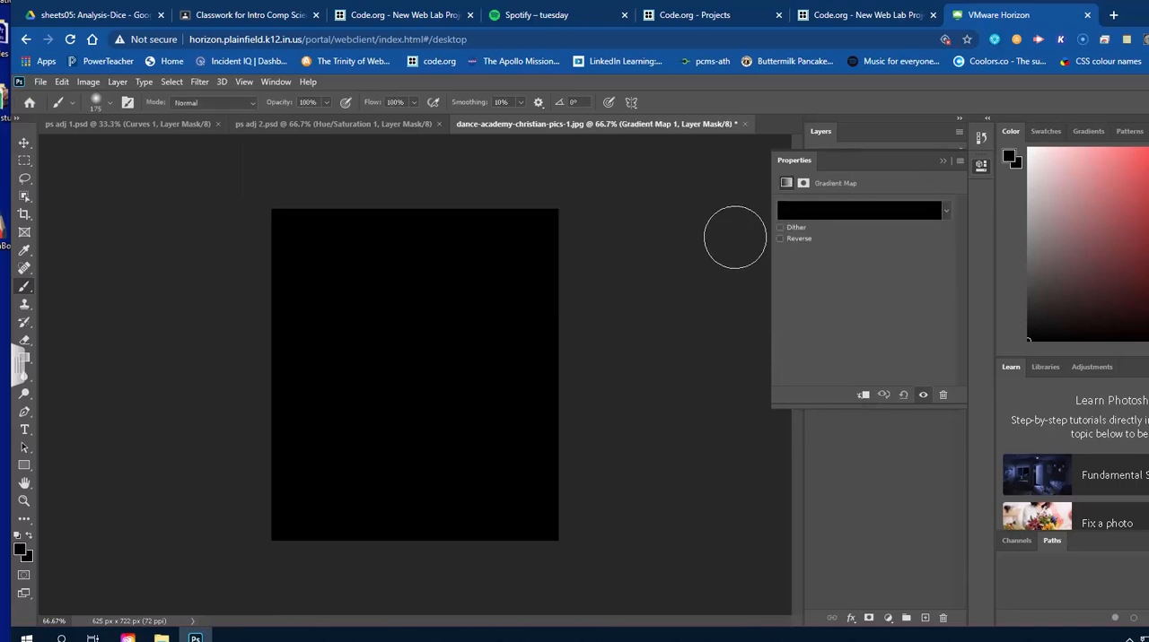
left_click(933, 212)
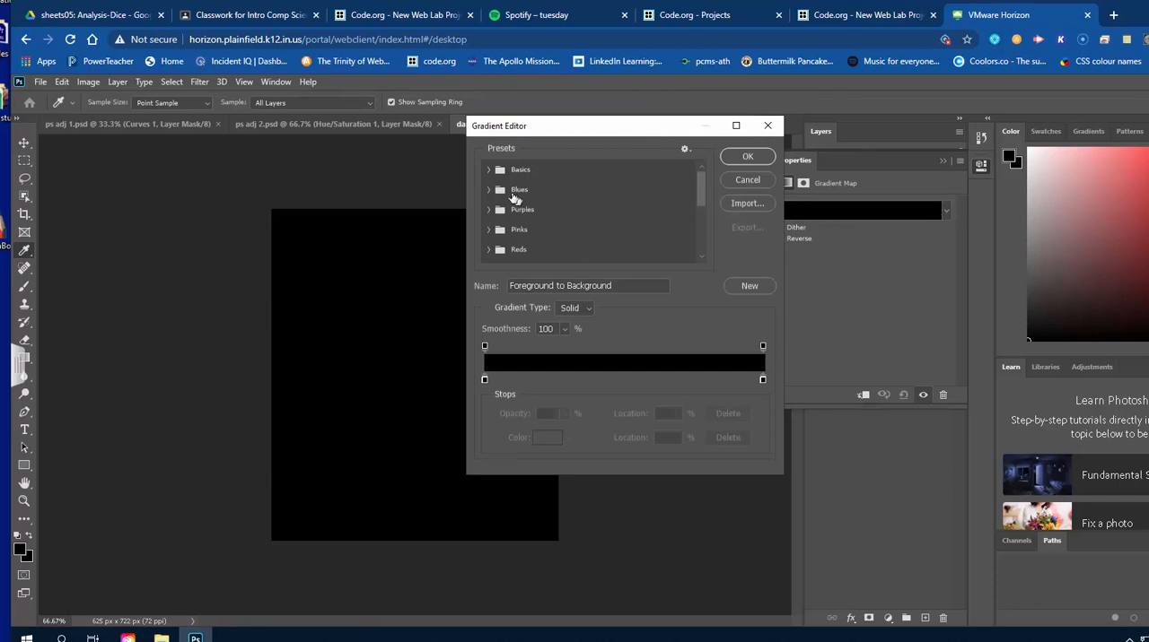
Try the Blue_04 and Blue_24 gradients from the Blues presets on the gradient map.
left_click(489, 189)
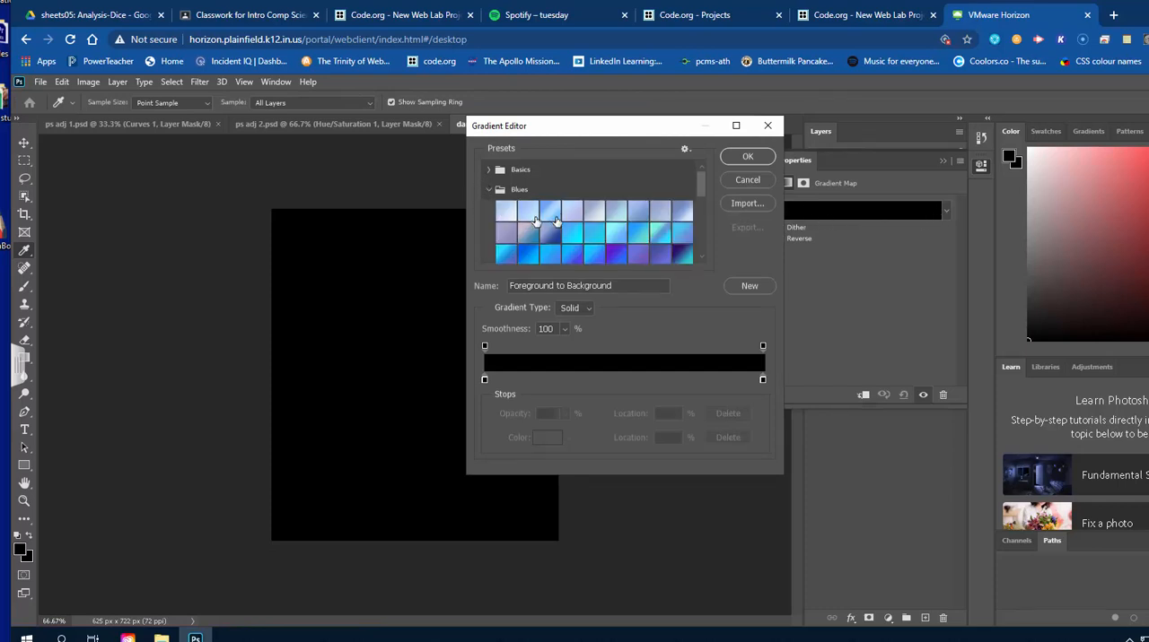
left_click(572, 212)
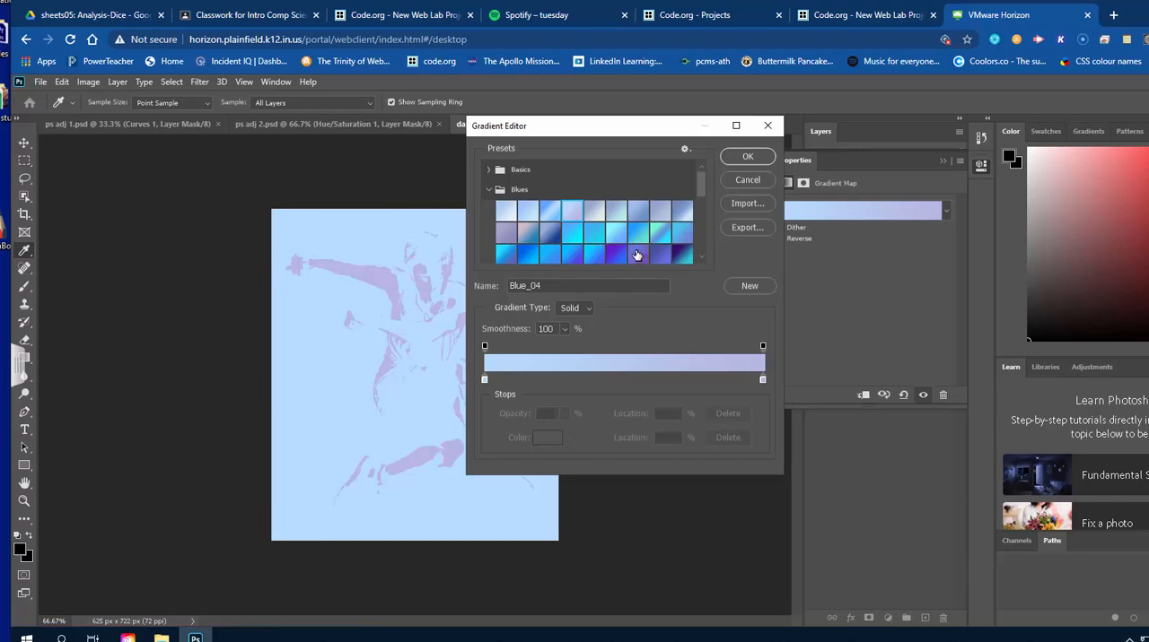
left_click(616, 255)
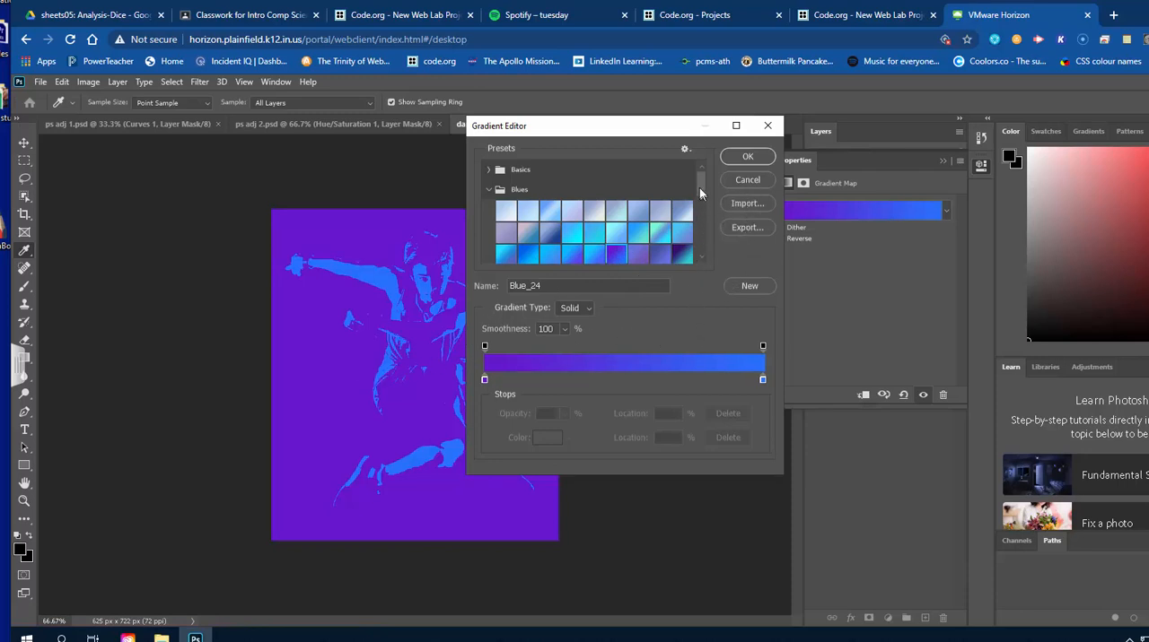
Try the Cloud_06 and Cloud_01 gradients from the Cloud presets, and collapse that preset group.
left_click_drag(703, 192, 701, 238)
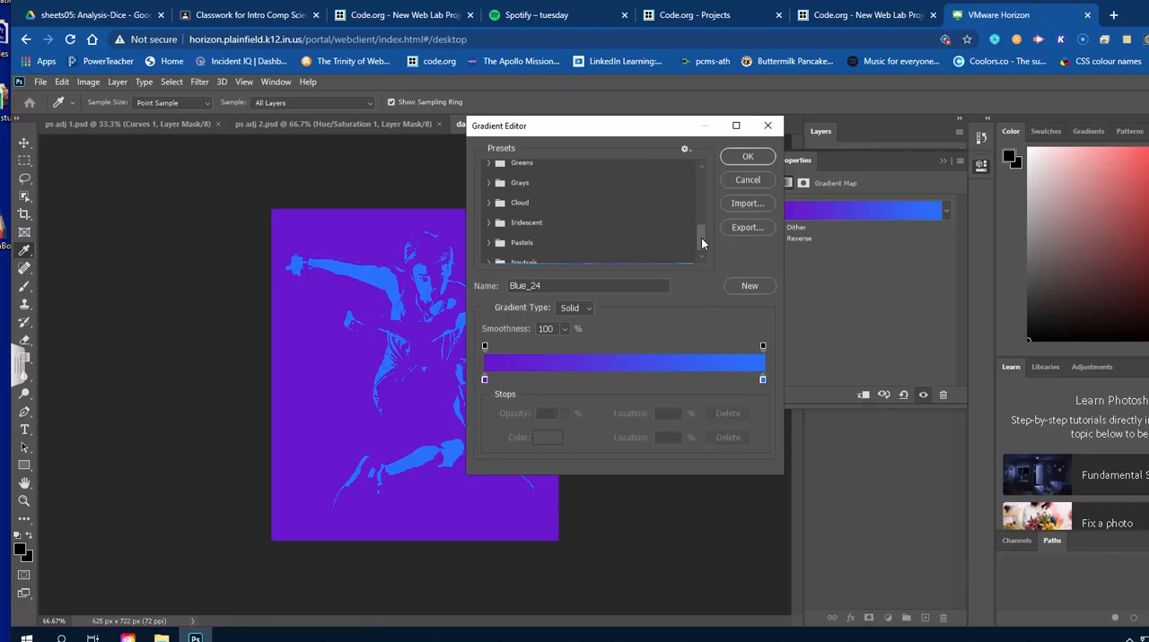
left_click(488, 202)
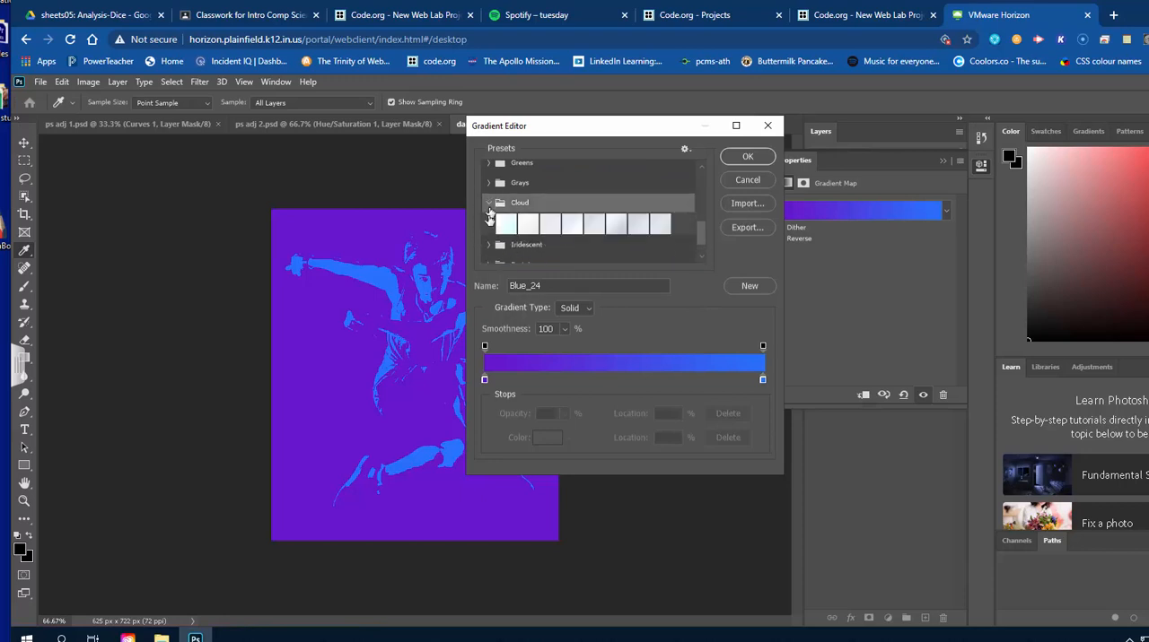
left_click(614, 227)
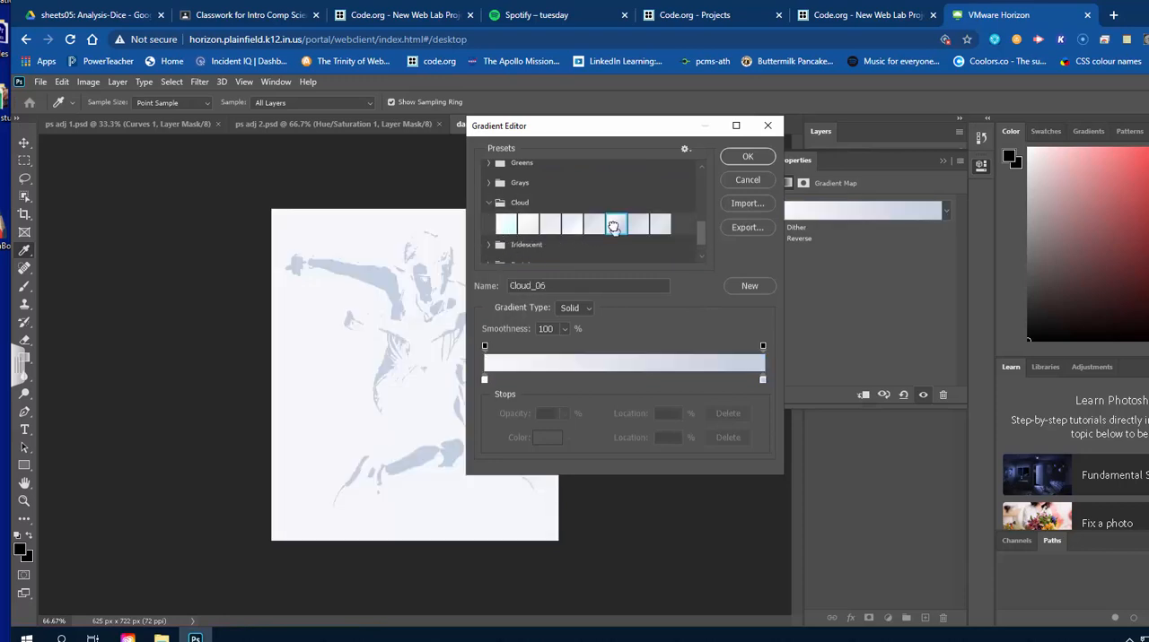
left_click(507, 226)
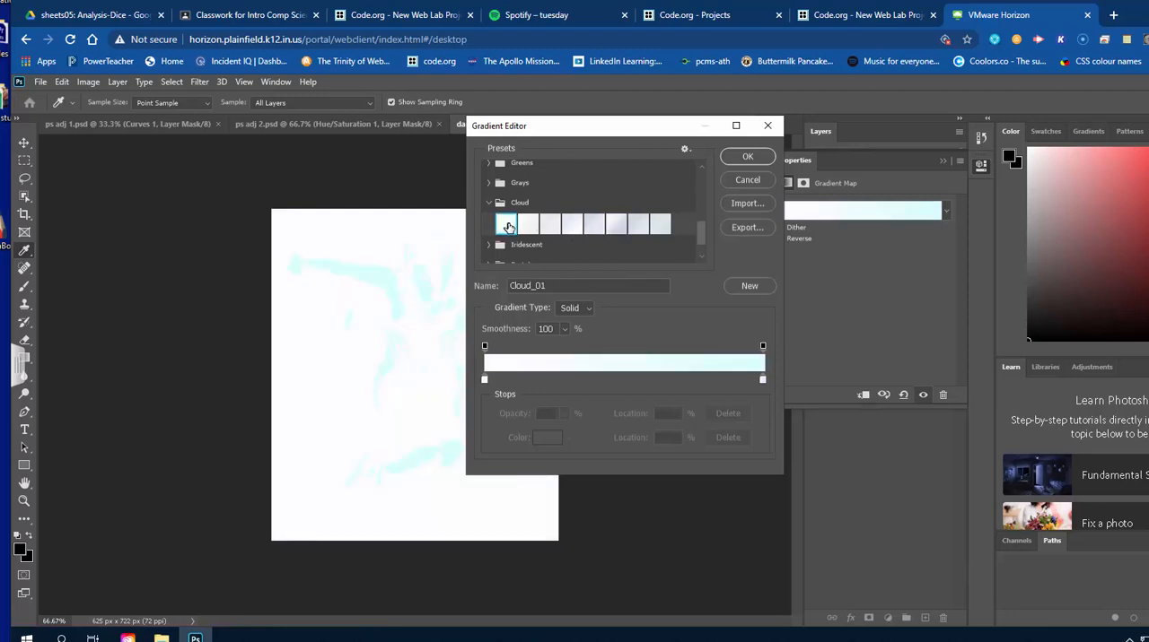
left_click(488, 203)
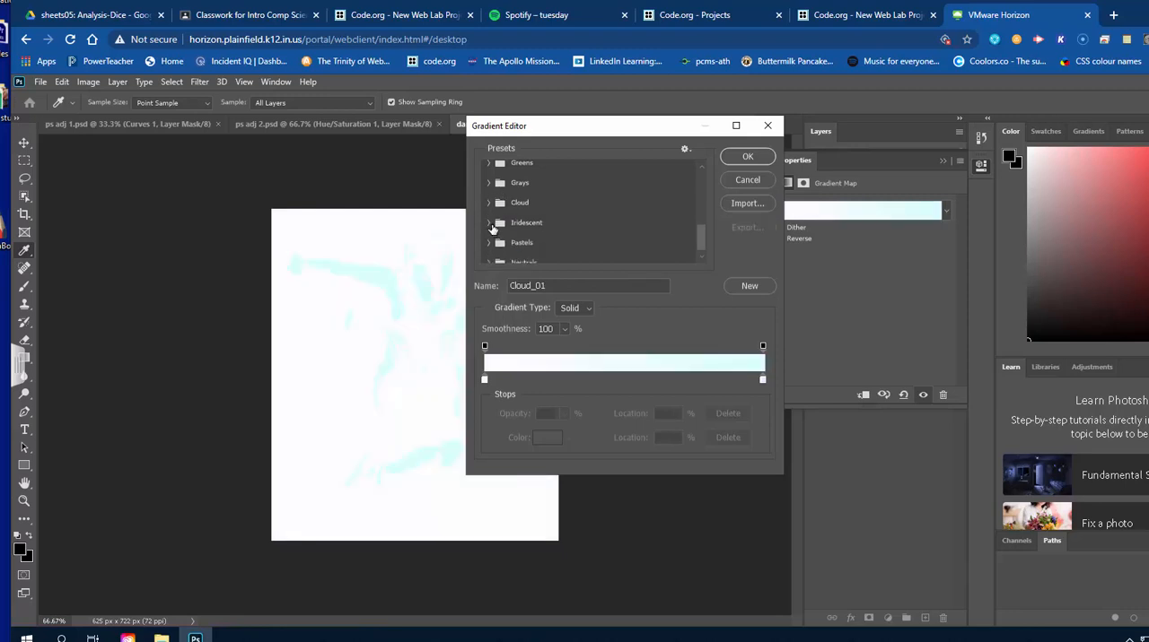
Try the Iridescent_15 gradient from the Iridescent presets, choose Iridescent_13 instead, and apply it to the gradient map.
left_click(489, 224)
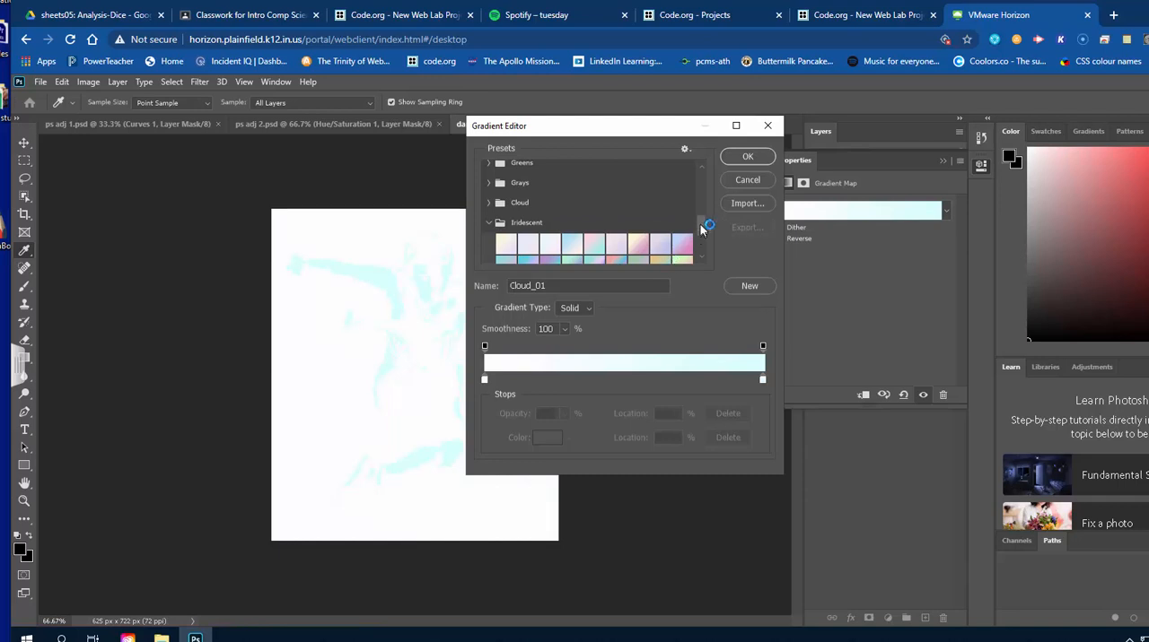
scroll(703, 230, "down", 4)
left_click(615, 191)
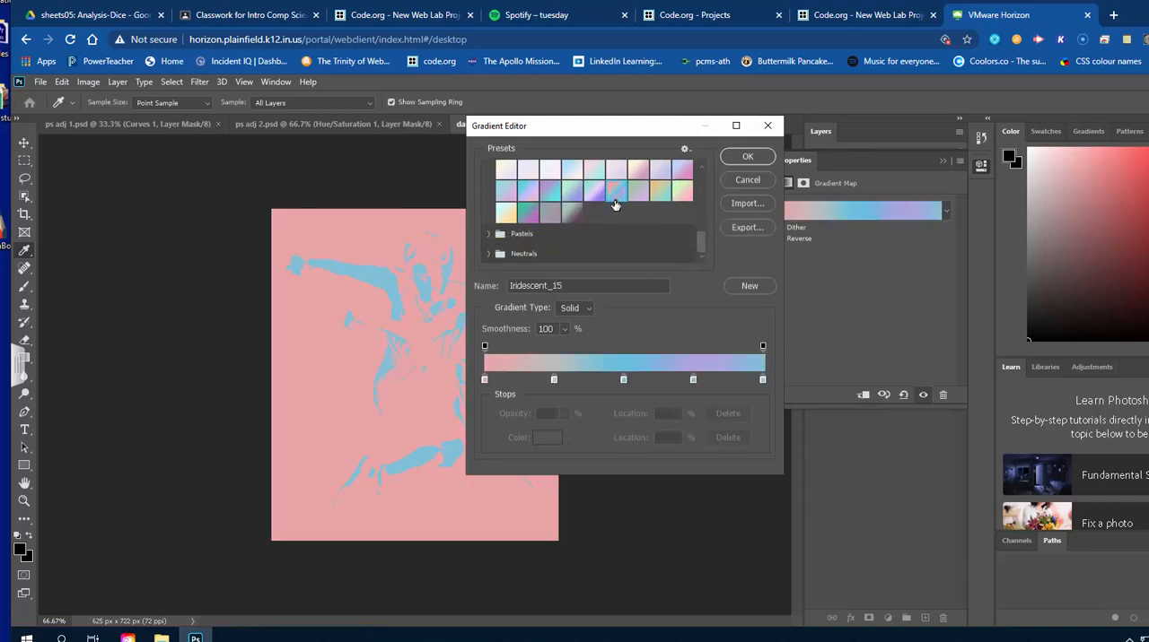
left_click(572, 192)
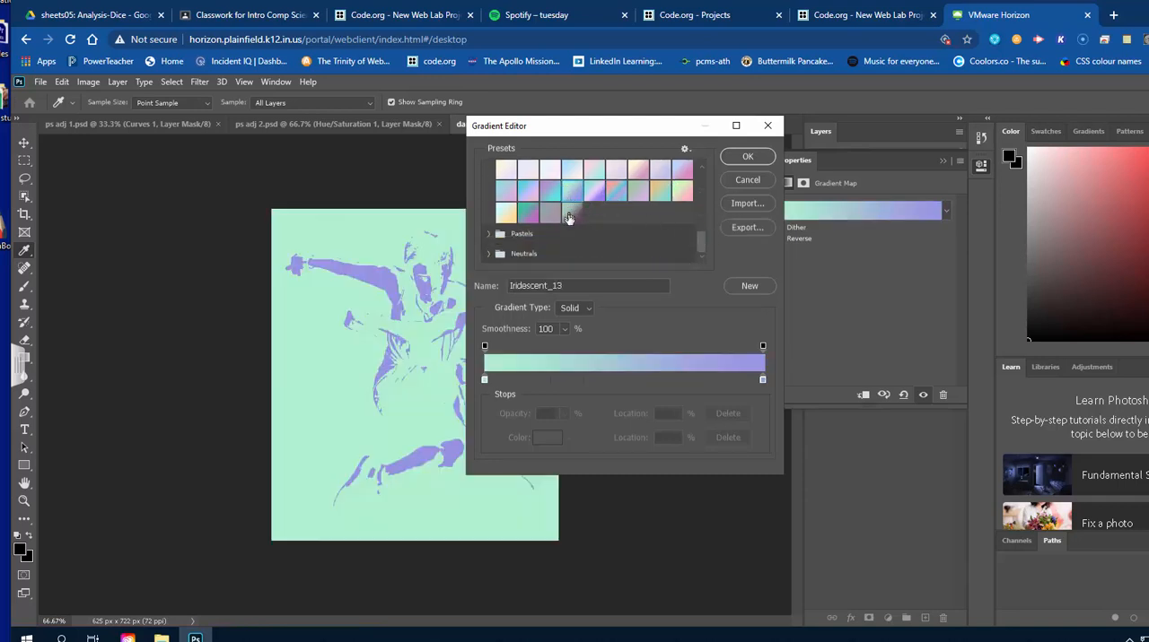
left_click(749, 157)
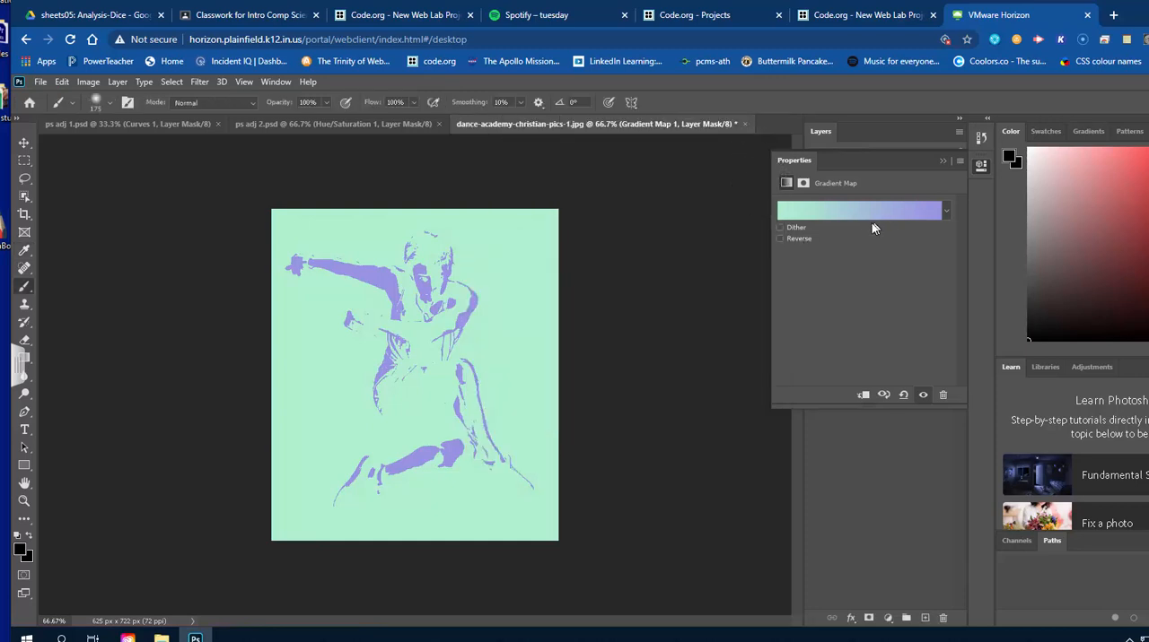
Reverse the gradient map's colors, toggling the option to compare both directions, and collapse the adjustment settings.
left_click(803, 240)
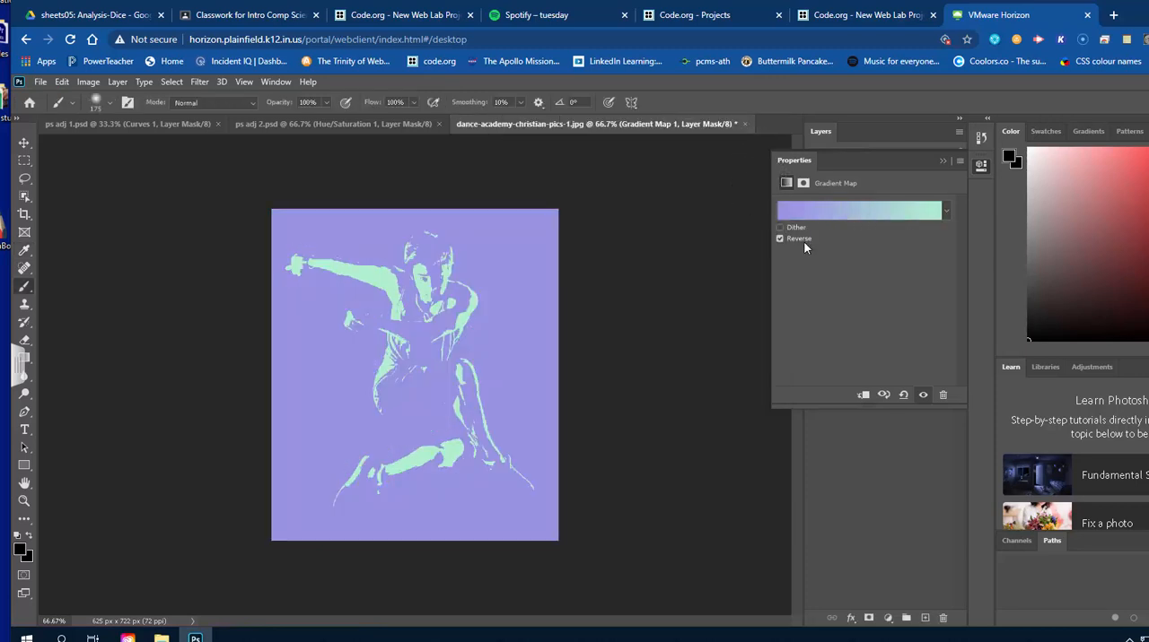
left_click(805, 242)
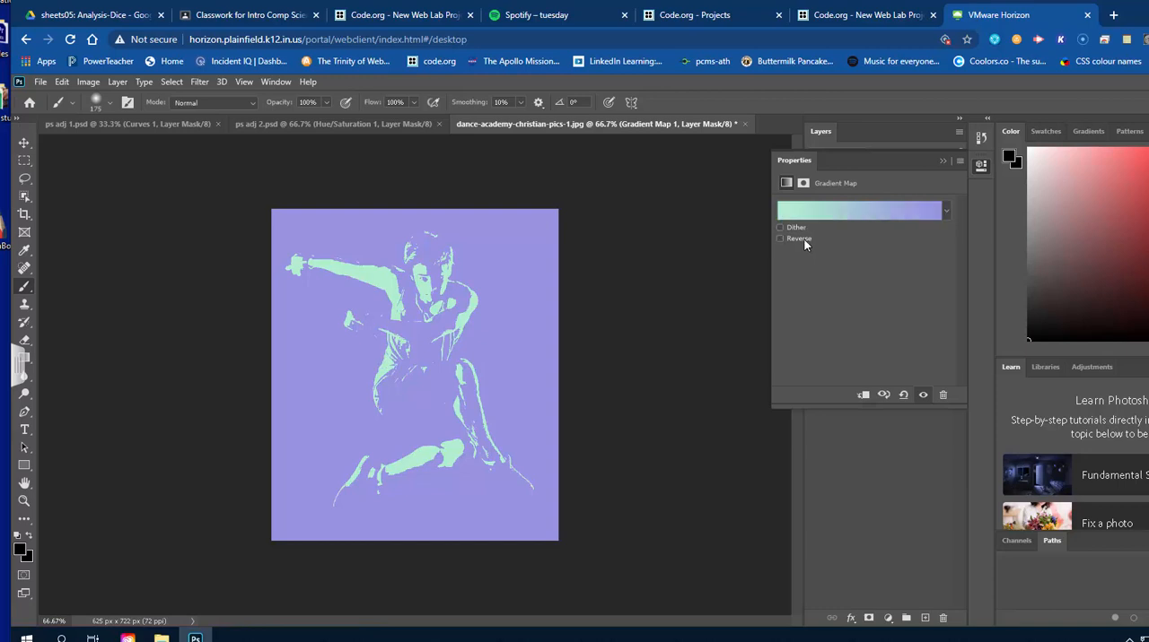
left_click(805, 242)
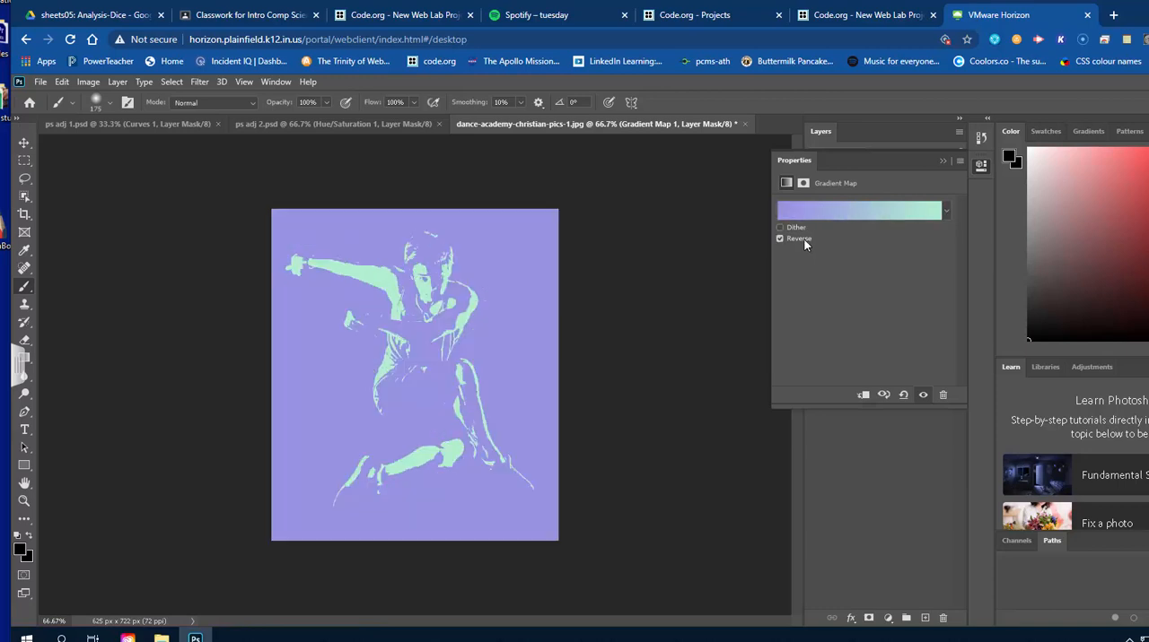
left_click(983, 165)
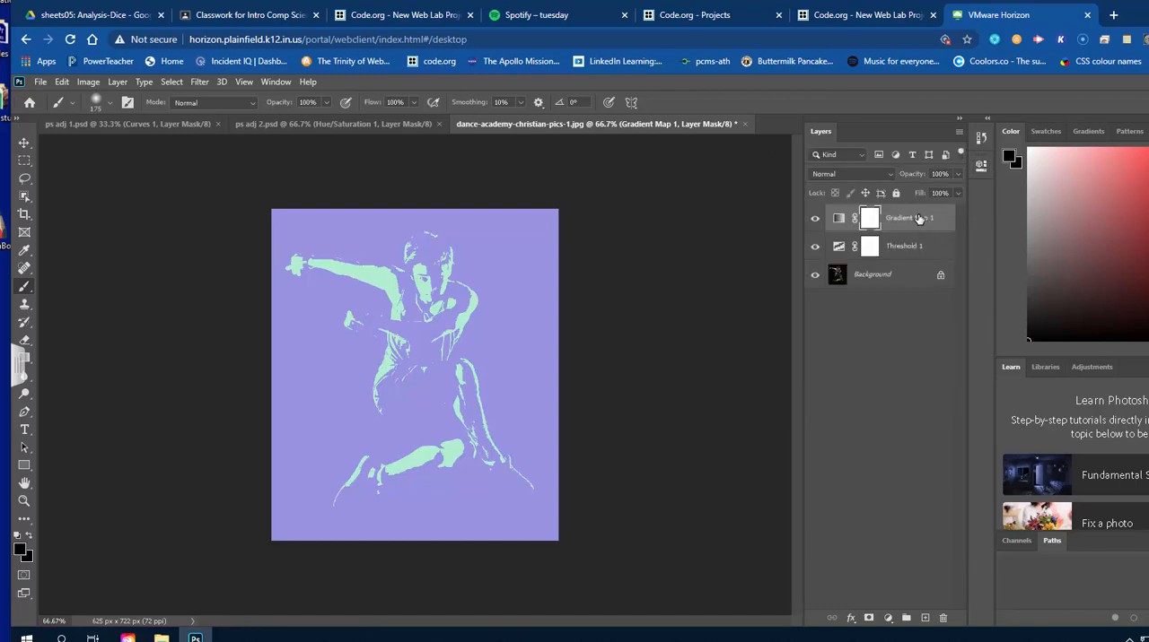
Preview other blend modes on the Gradient Map layer, keep Normal, and set the layer's opacity to 65%.
left_click(912, 246)
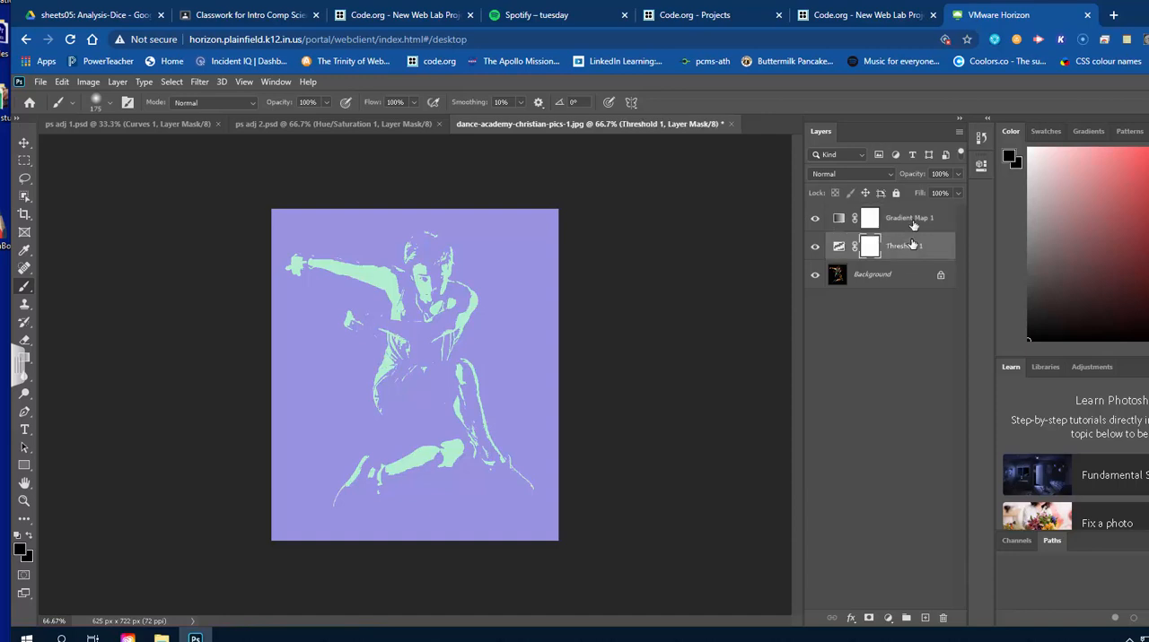
left_click(913, 219)
left_click(884, 177)
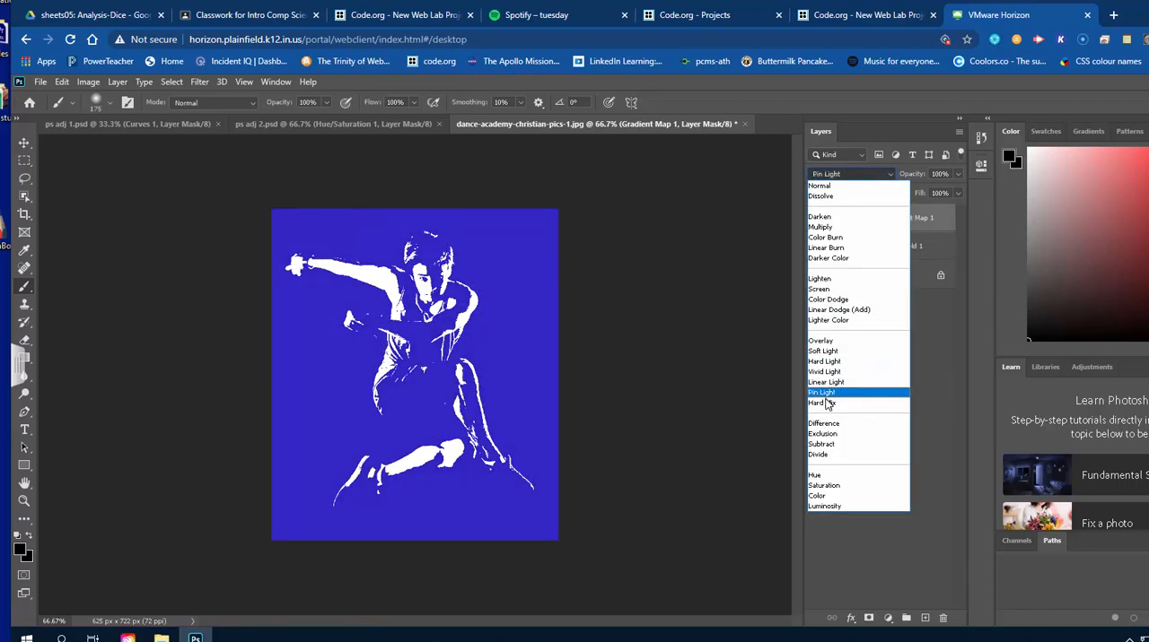
left_click(826, 186)
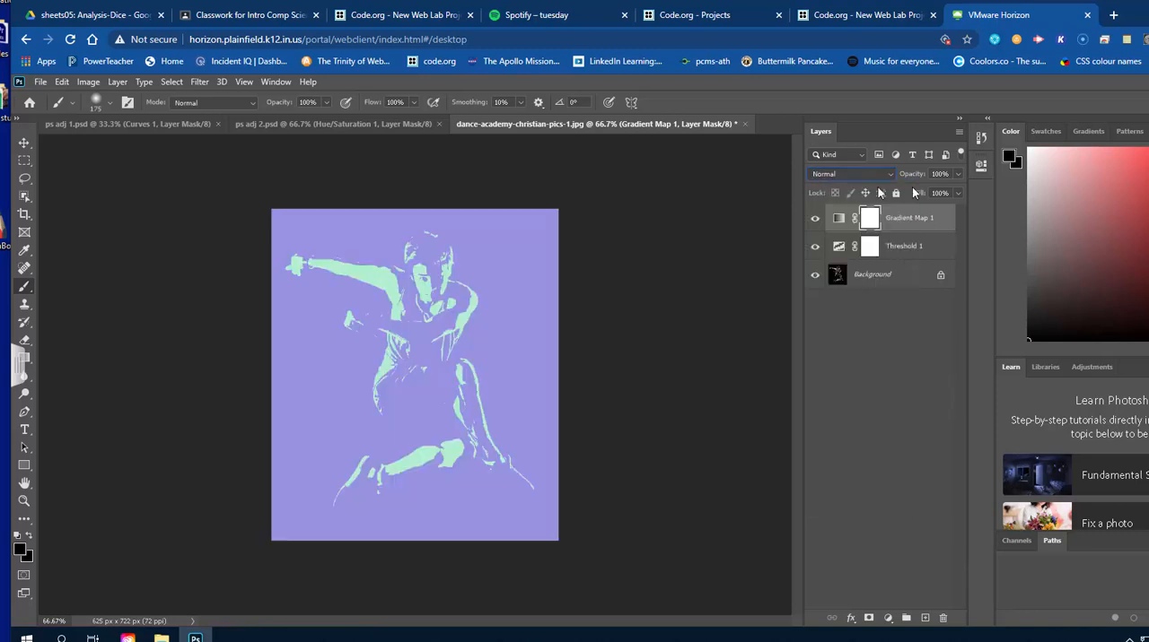
left_click(957, 174)
left_click_drag(939, 194, 935, 194)
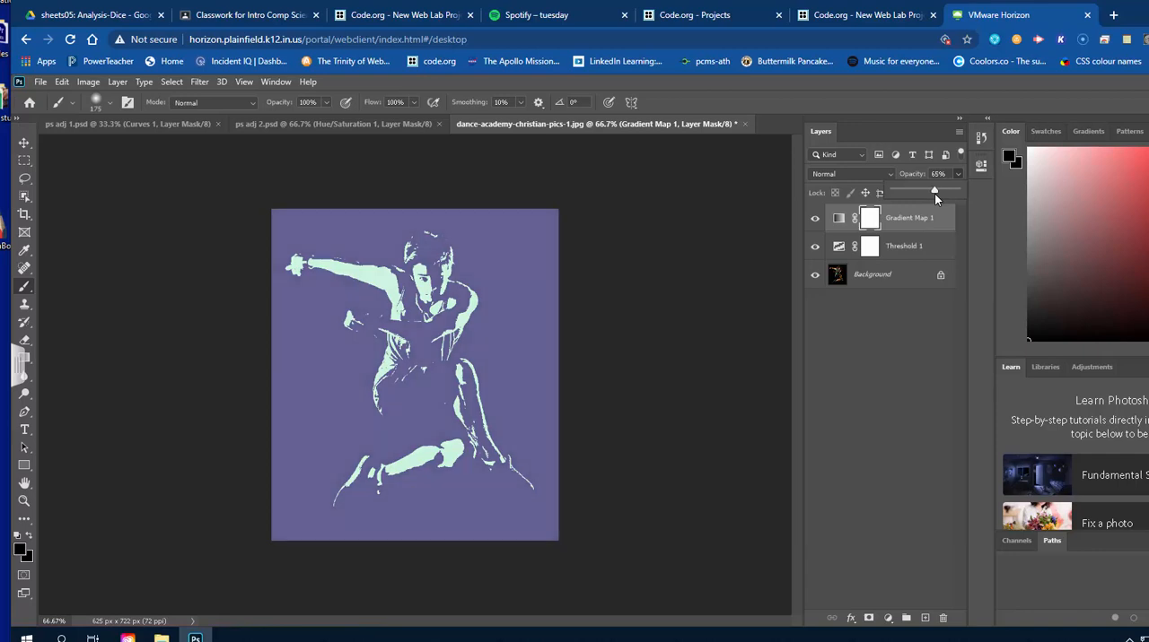
left_click(898, 353)
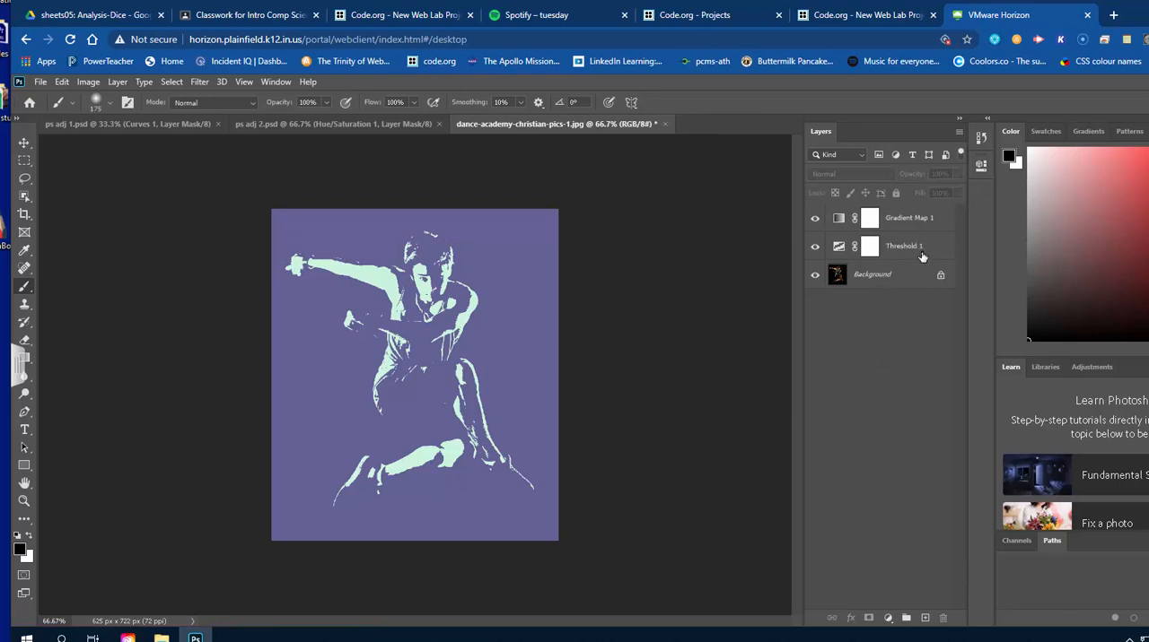
Hide the Gradient Map and Threshold layers to compare with the original photo, show both again, and reselect the Gradient Map layer.
left_click(890, 282)
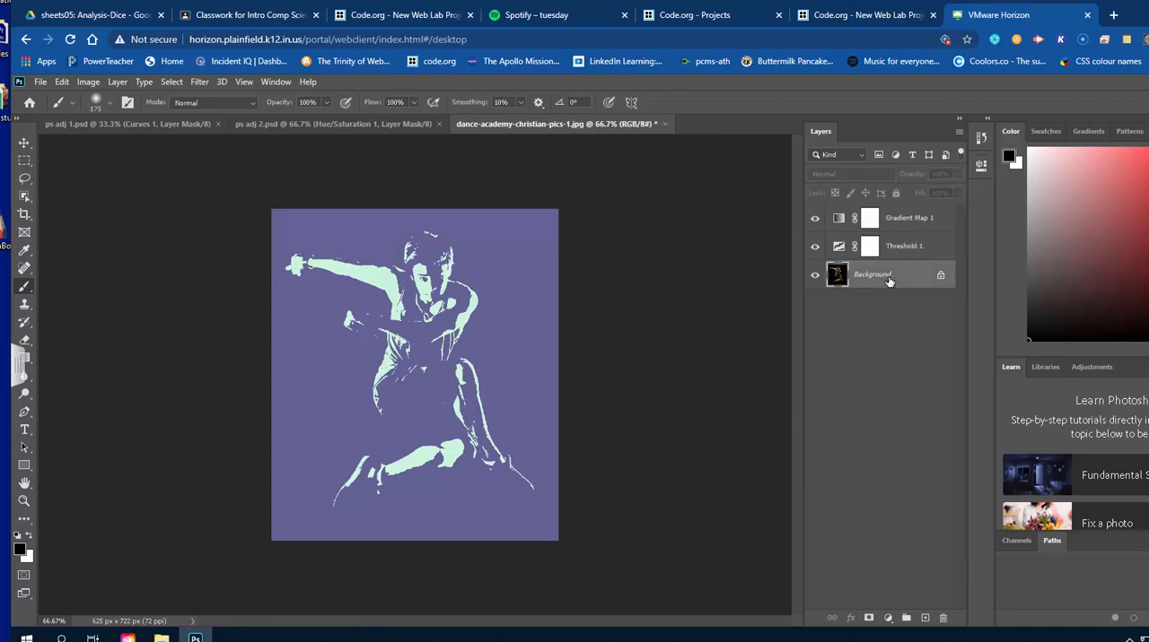
left_click(815, 218)
left_click(815, 246)
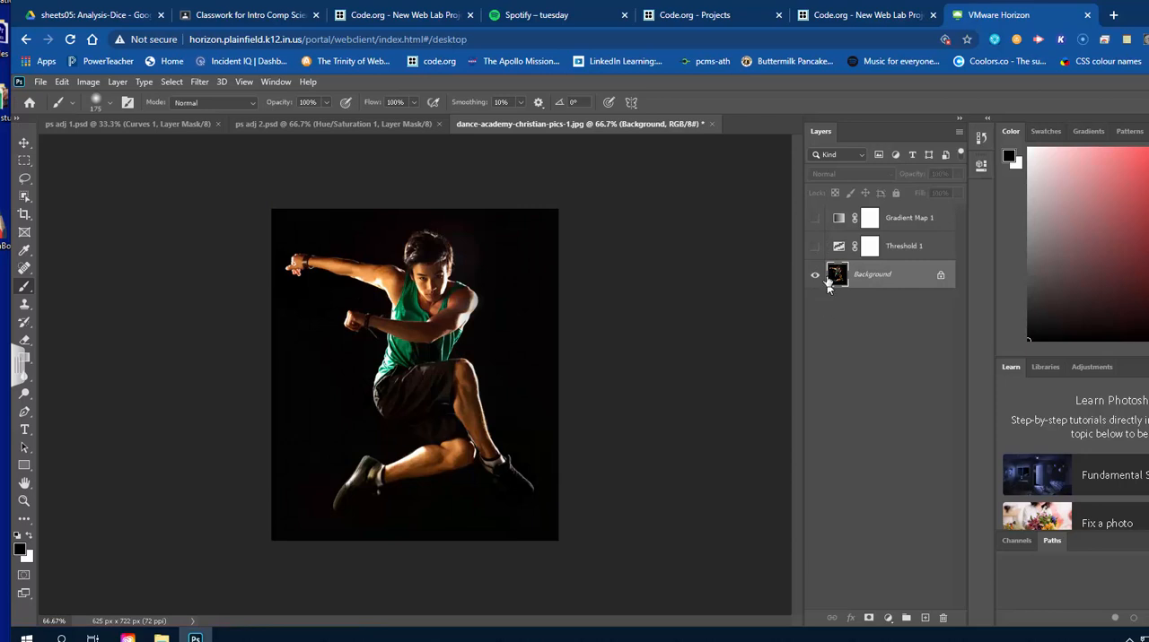
left_click(815, 248)
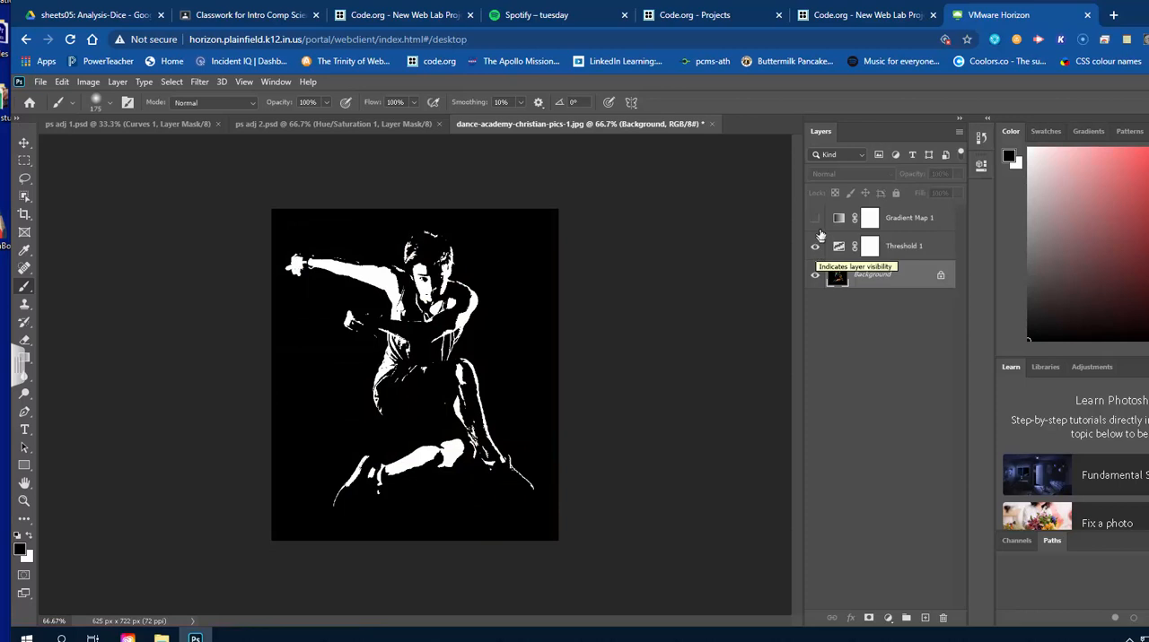
left_click(815, 221)
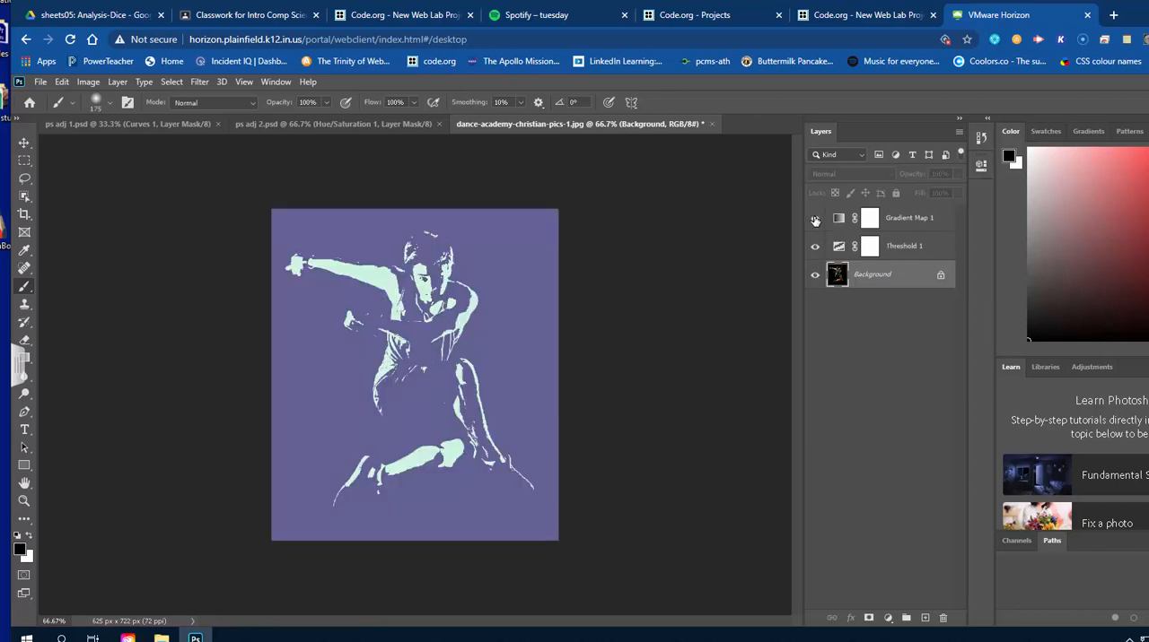
left_click(917, 254)
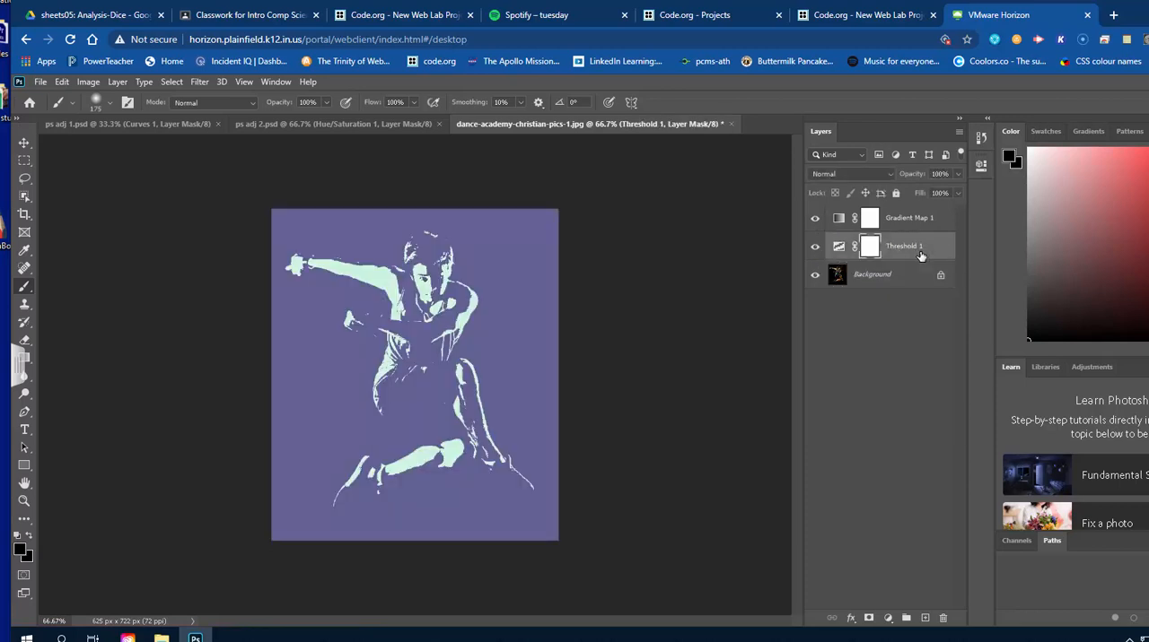
left_click(918, 223)
left_click(918, 252)
left_click(919, 224)
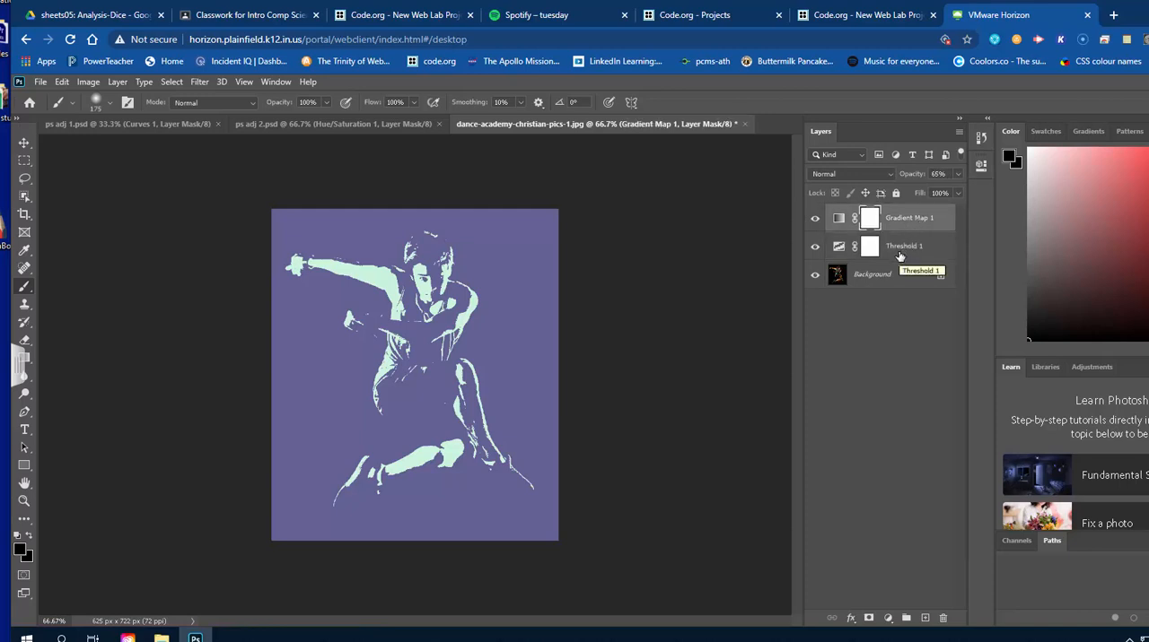
Save the dancer image on the computer as the Photoshop file ps adj 3.psd in the My Drive folder of Google Drive File Stream.
left_click(40, 81)
left_click(65, 247)
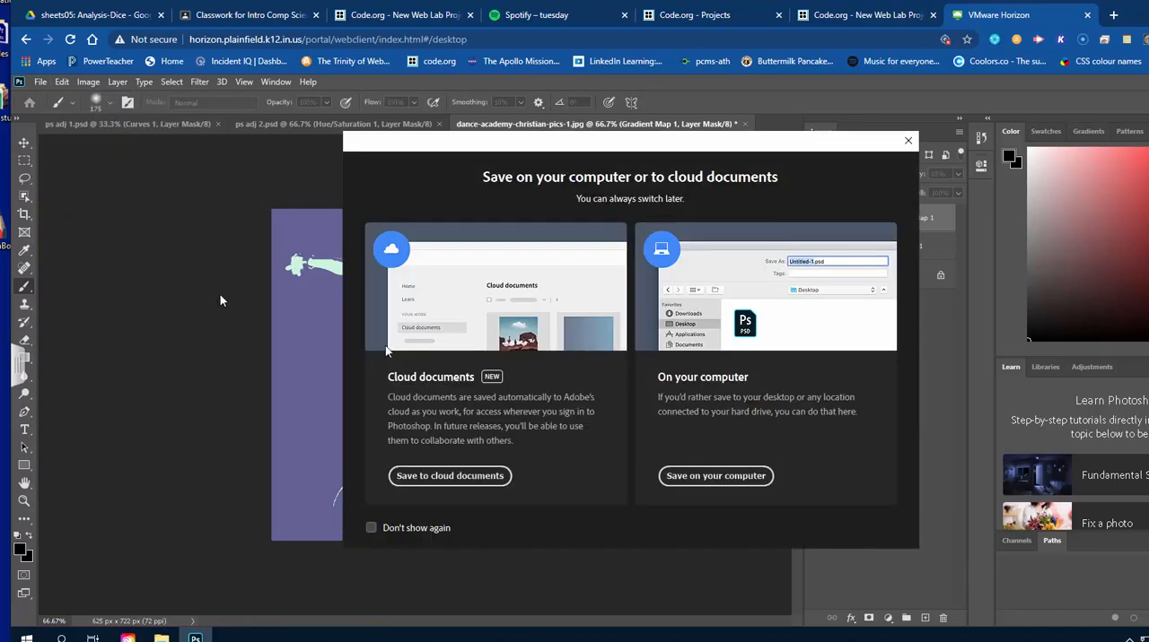
left_click(743, 480)
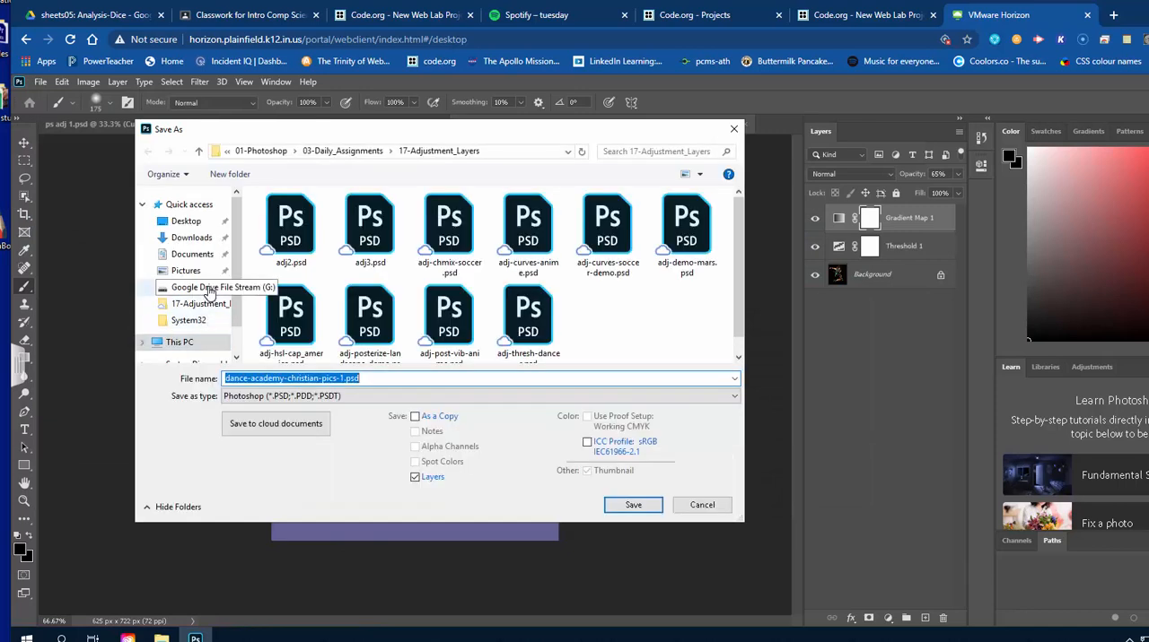
left_click(194, 289)
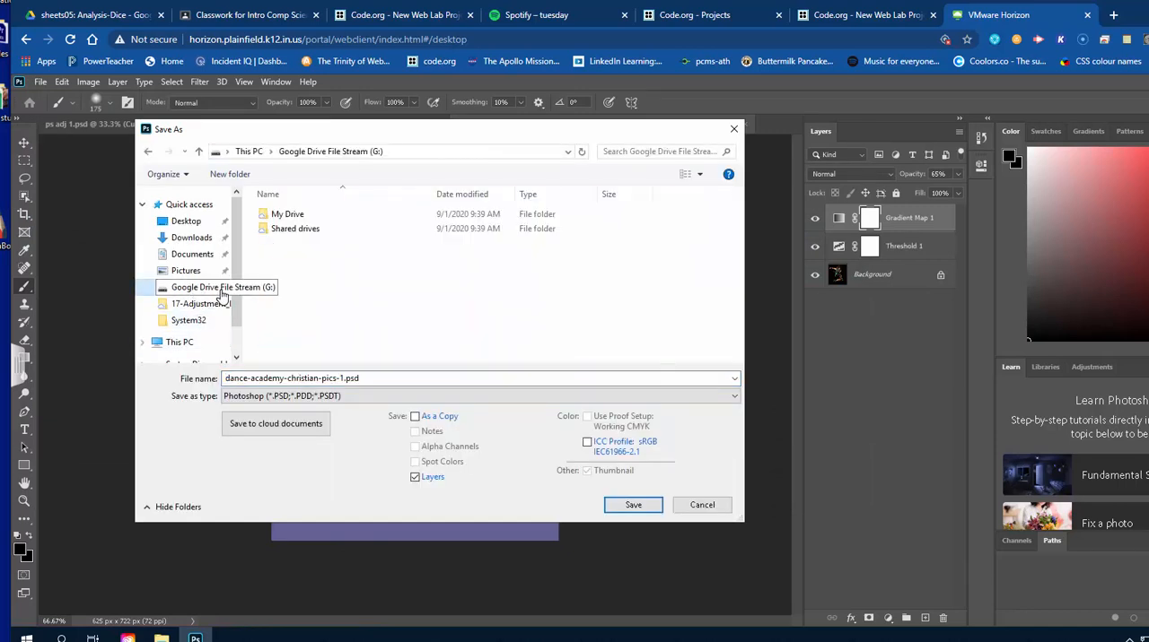
double_click(294, 218)
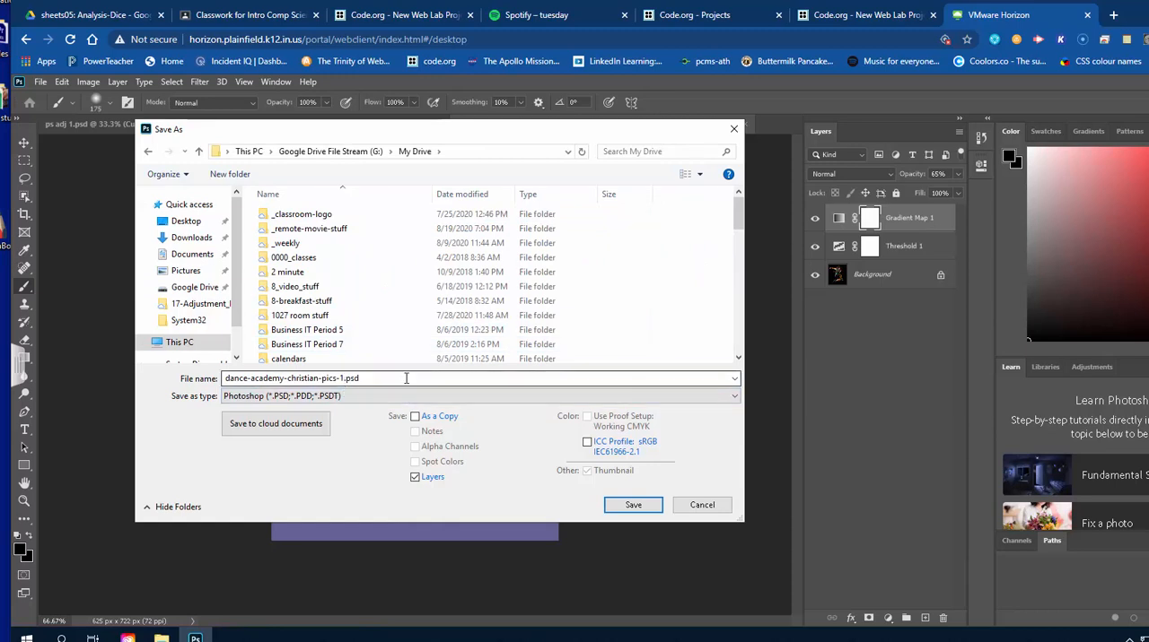
left_click(698, 378)
key("ctrl+a")
type("ps ad")
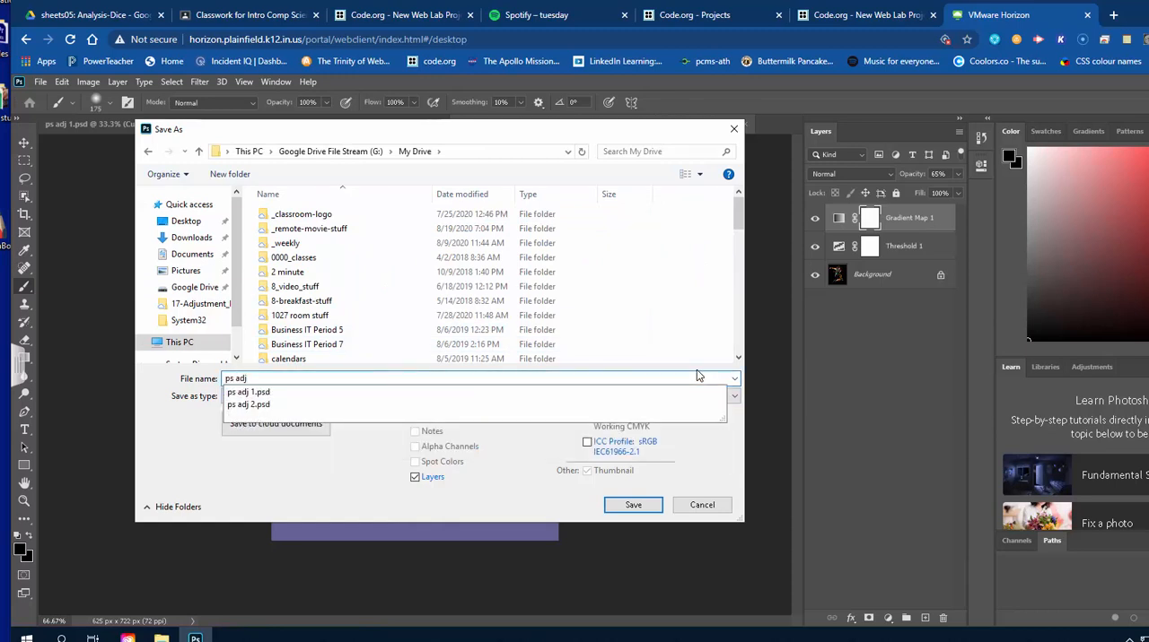
type("j")
key("Return")
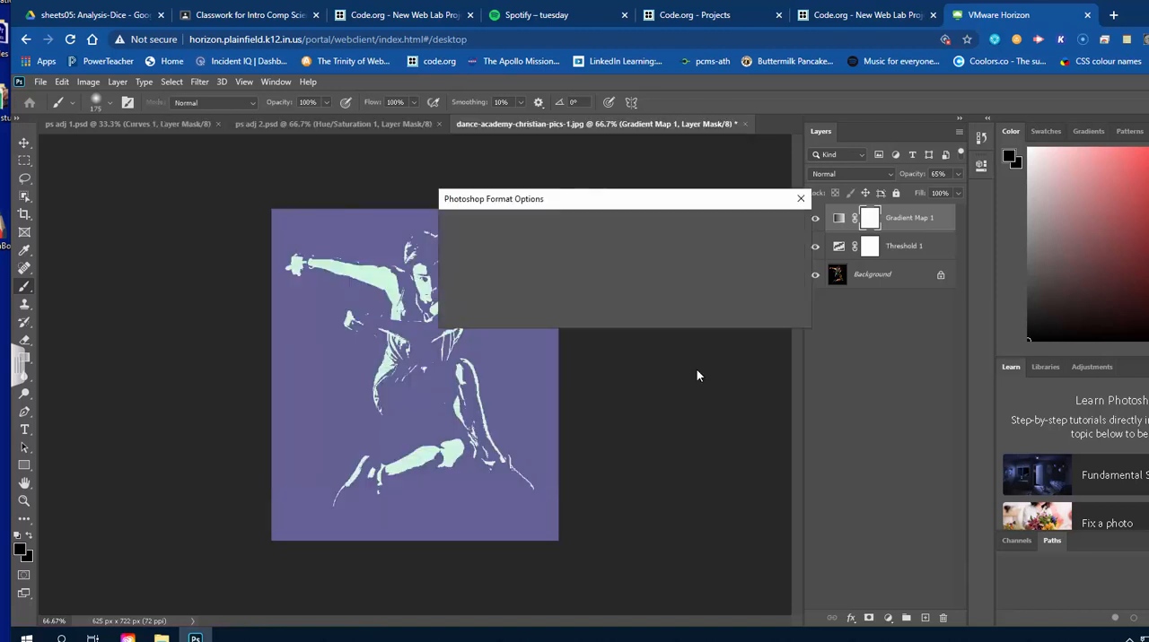
key("Return")
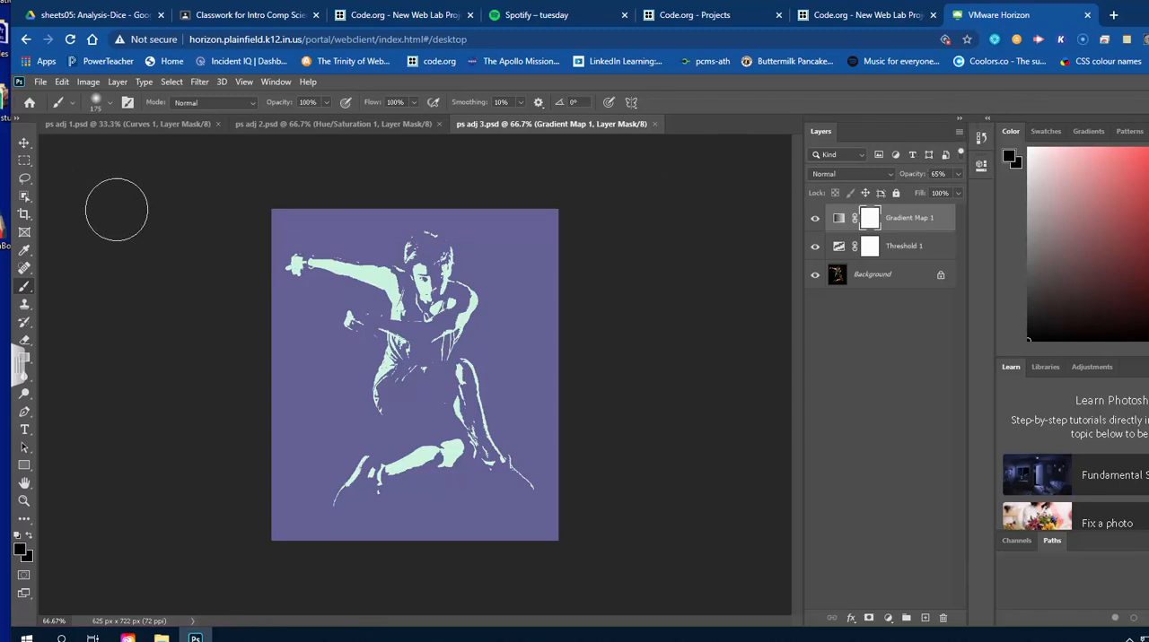
Exit Photoshop and close the Creative Cloud Desktop and Google Drive File Stream windows.
left_click(45, 85)
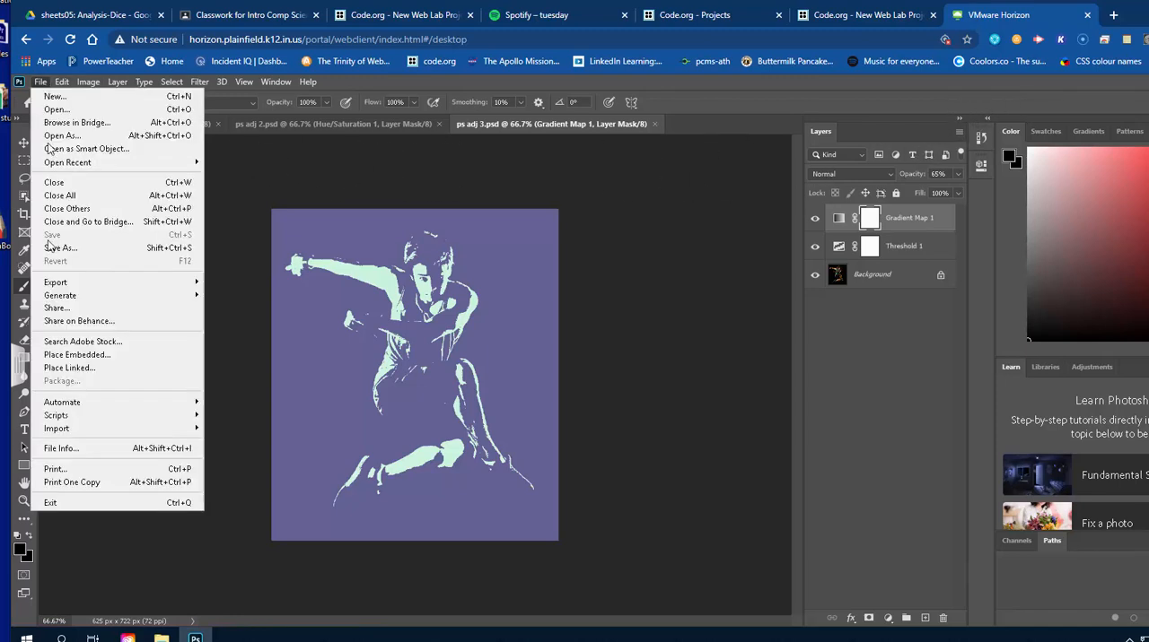
left_click(84, 506)
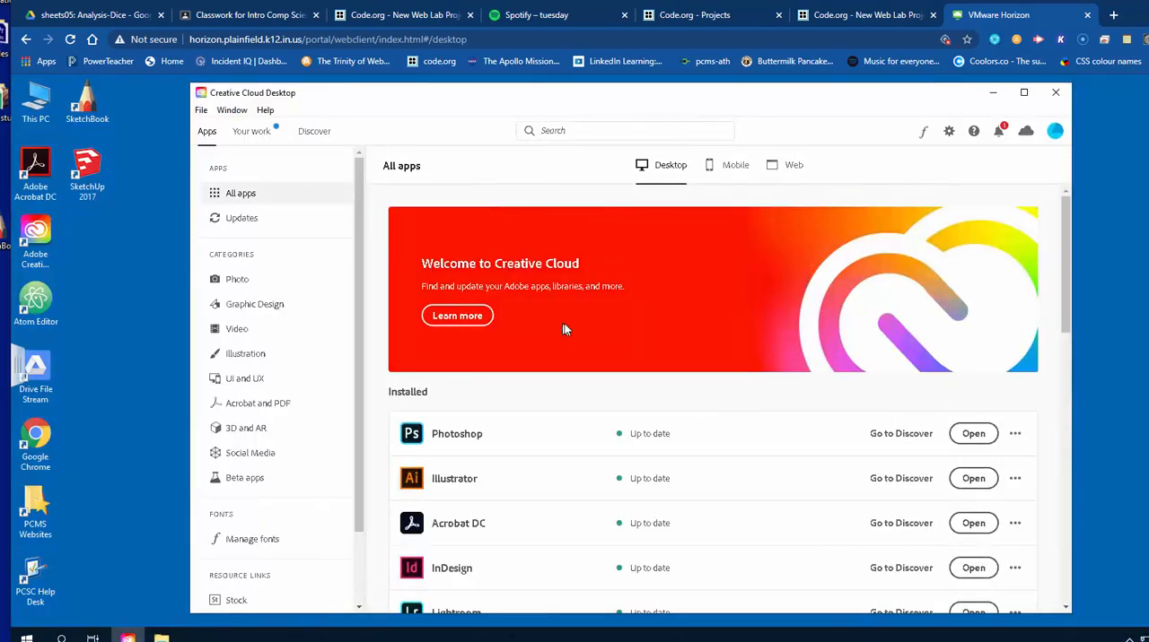
left_click(1055, 92)
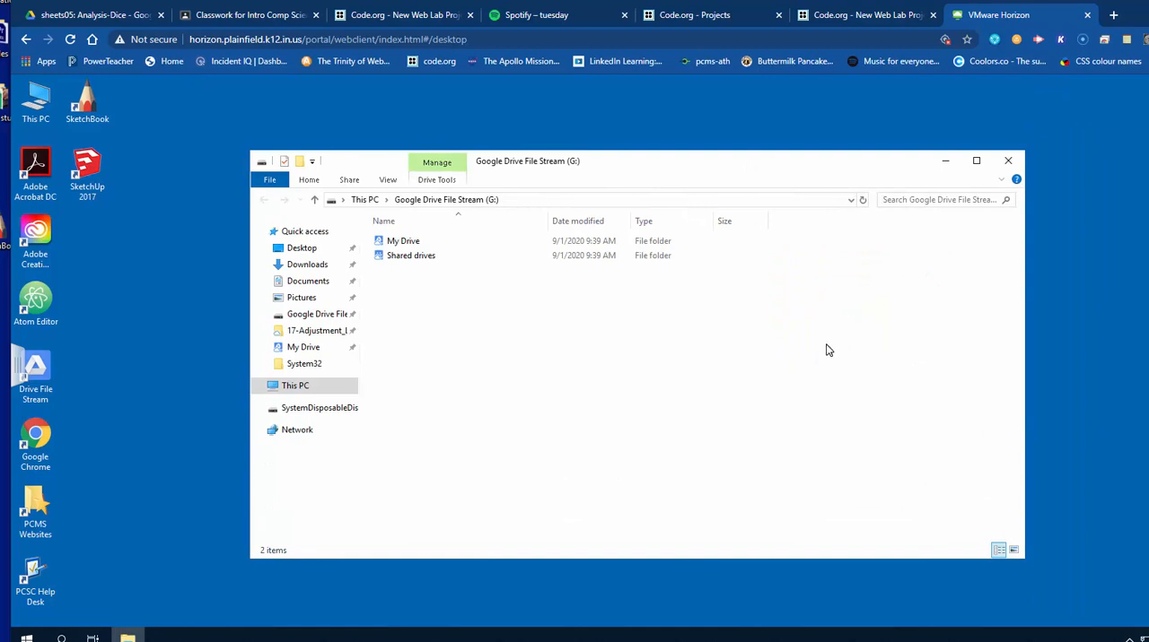
left_click(1011, 162)
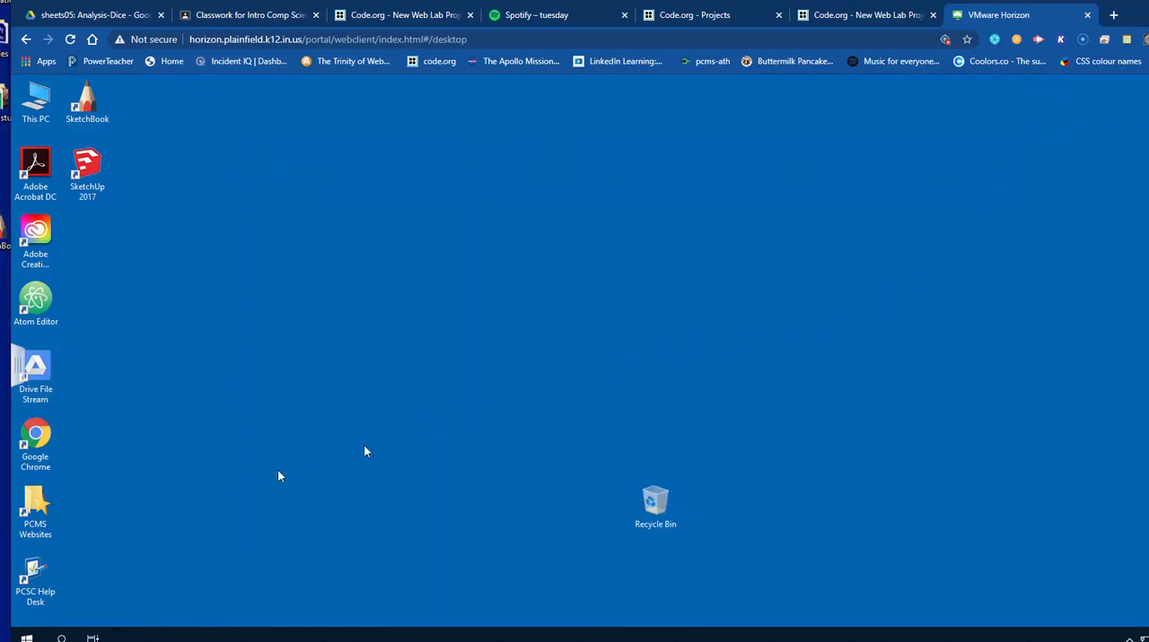
Shut down the virtual Windows desktop.
left_click(27, 638)
left_click(29, 612)
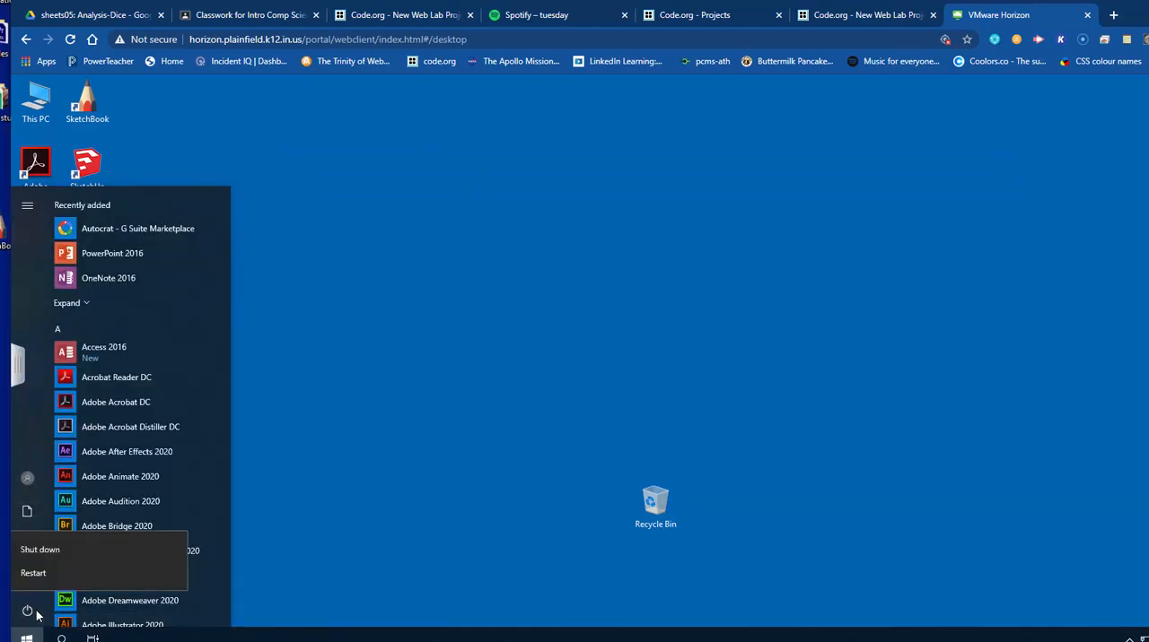
left_click(57, 549)
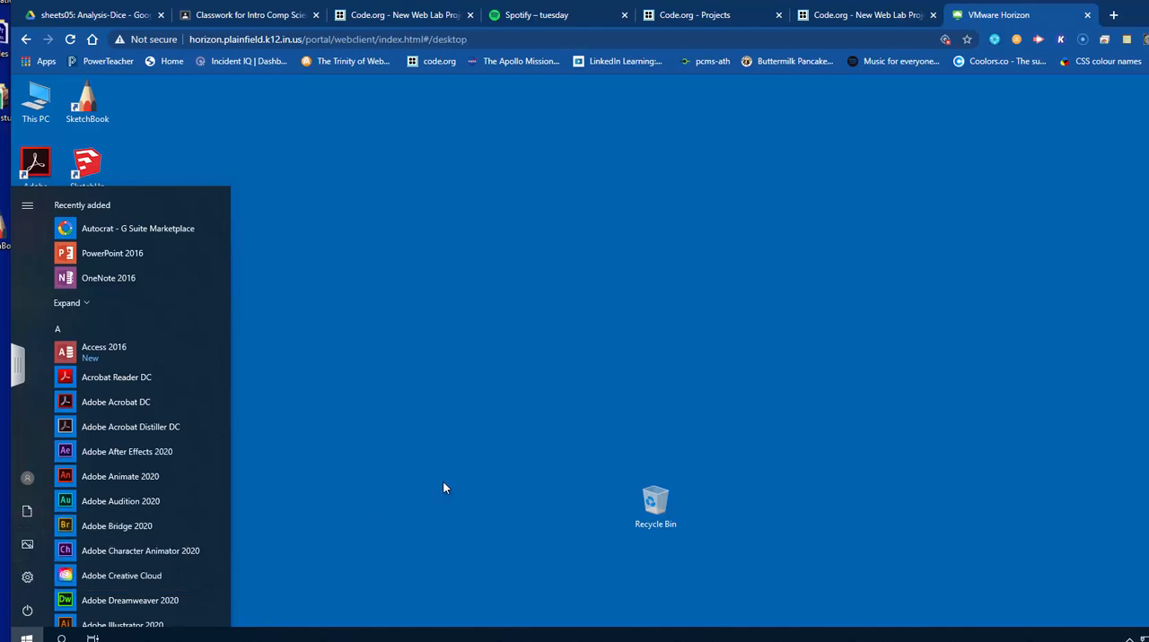